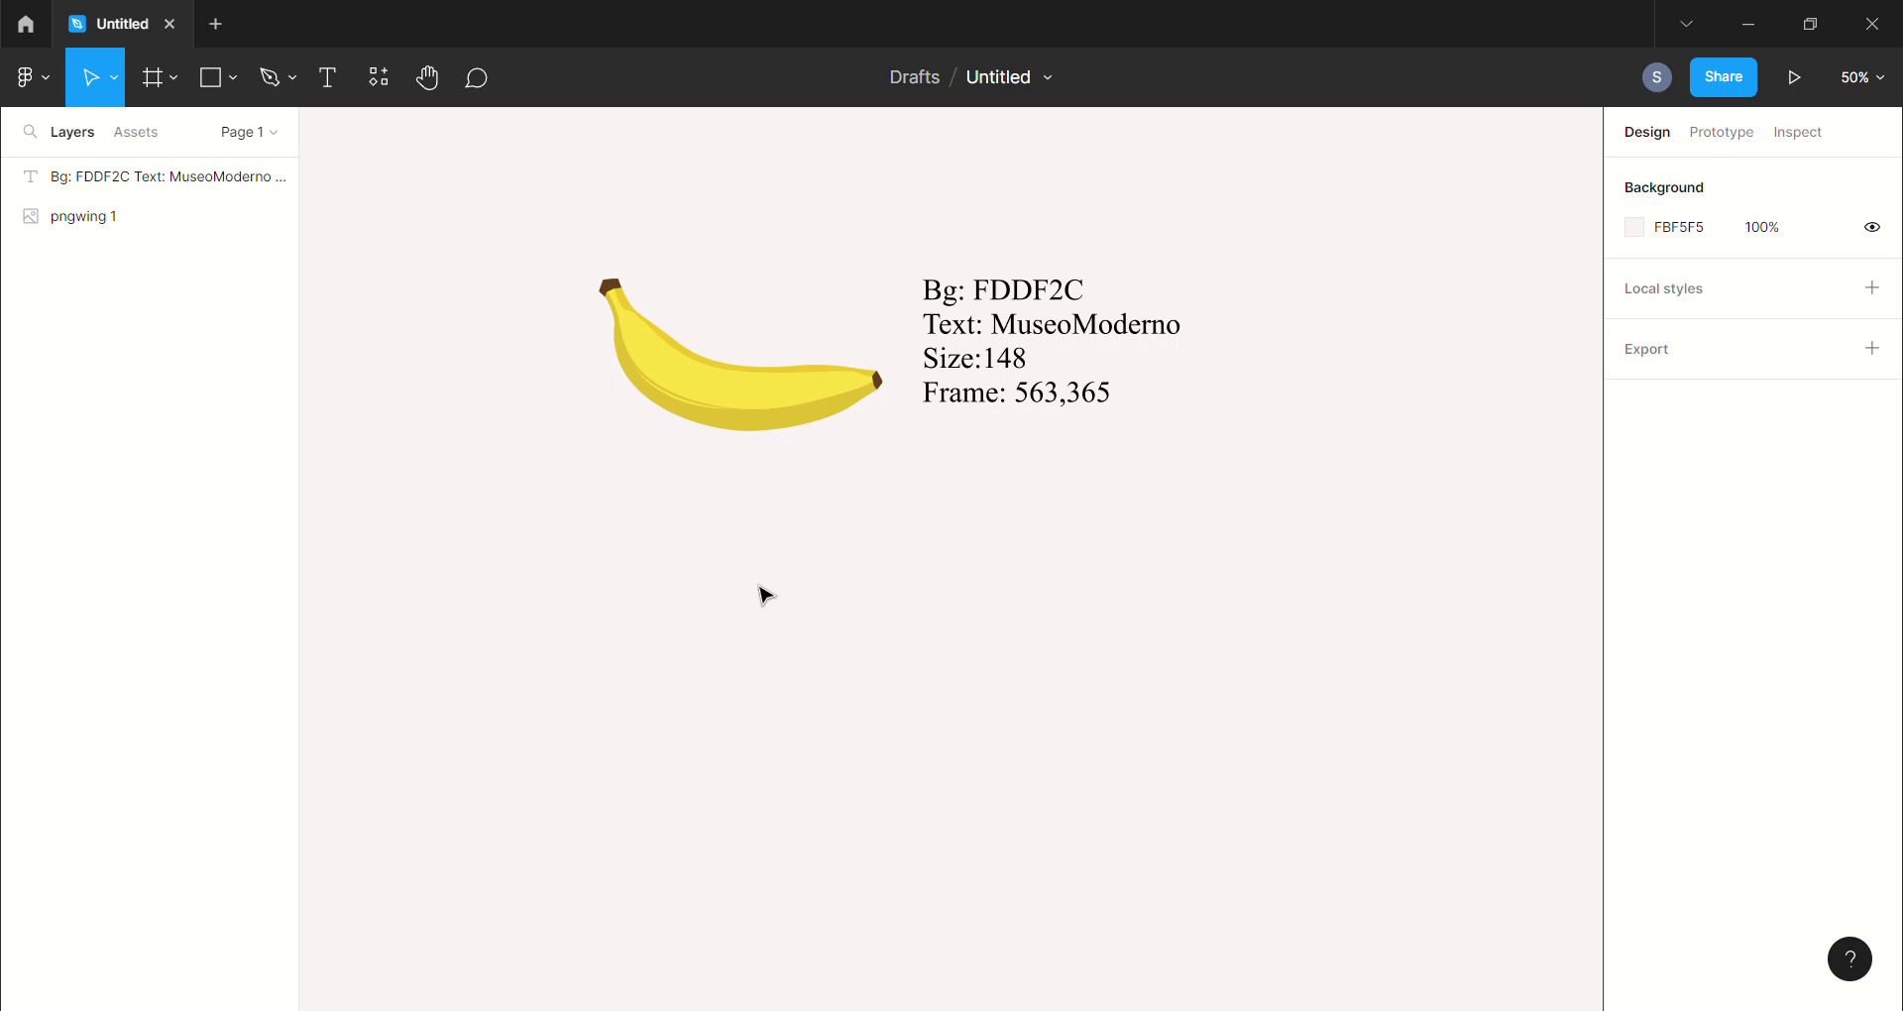
# Inspect the banana image, deselect it, and switch to the Frame tool
pyautogui.click(669, 369)
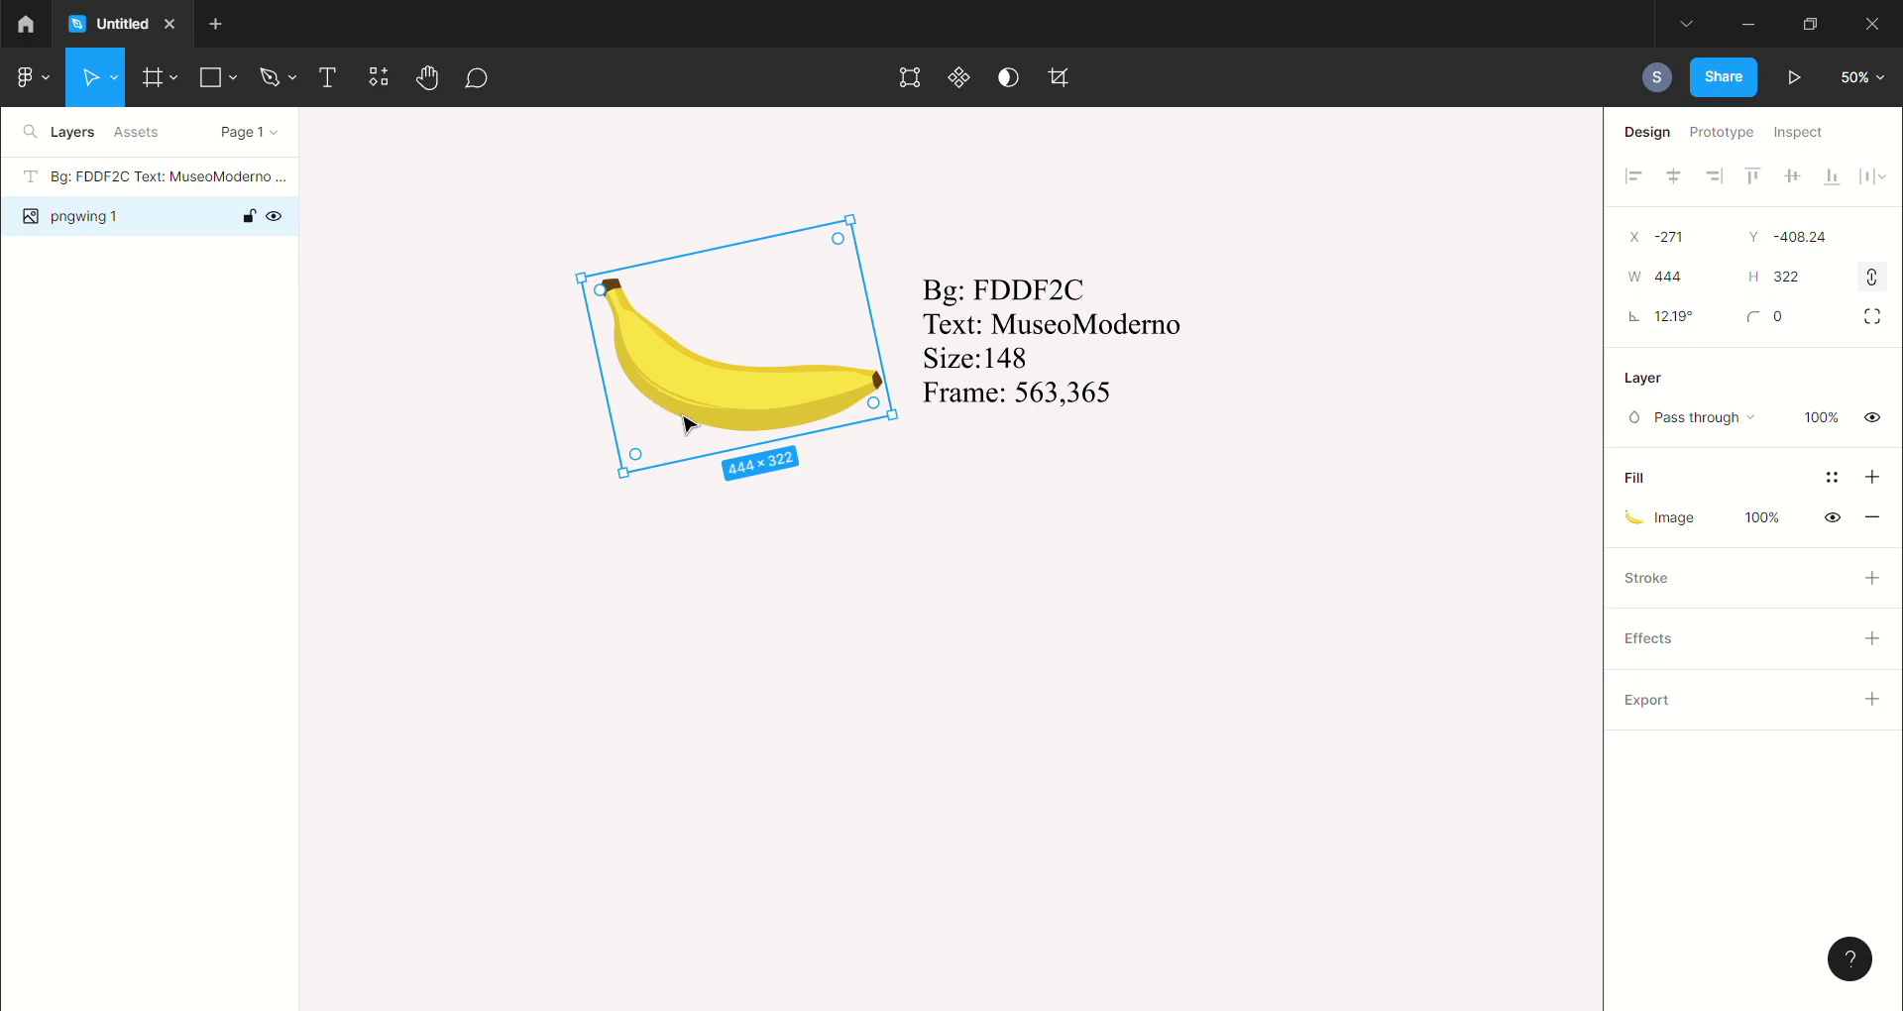
pyautogui.click(560, 373)
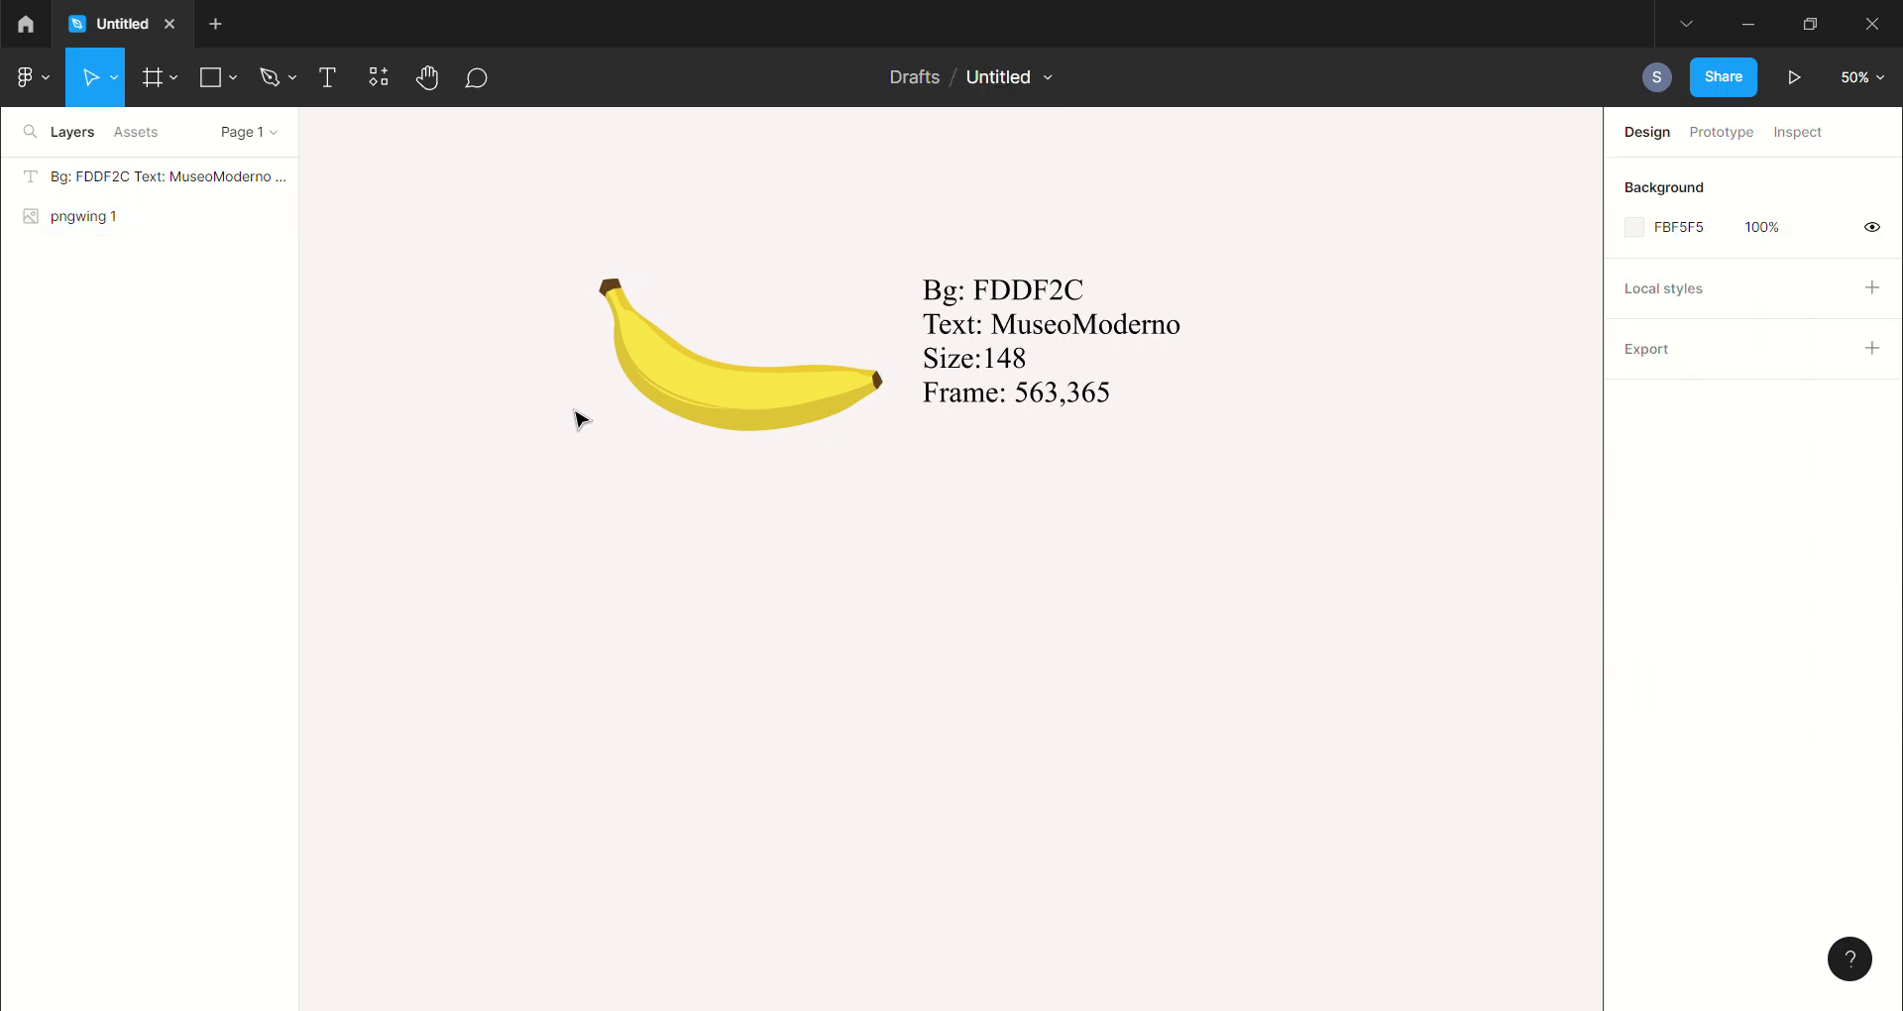
pyautogui.click(698, 388)
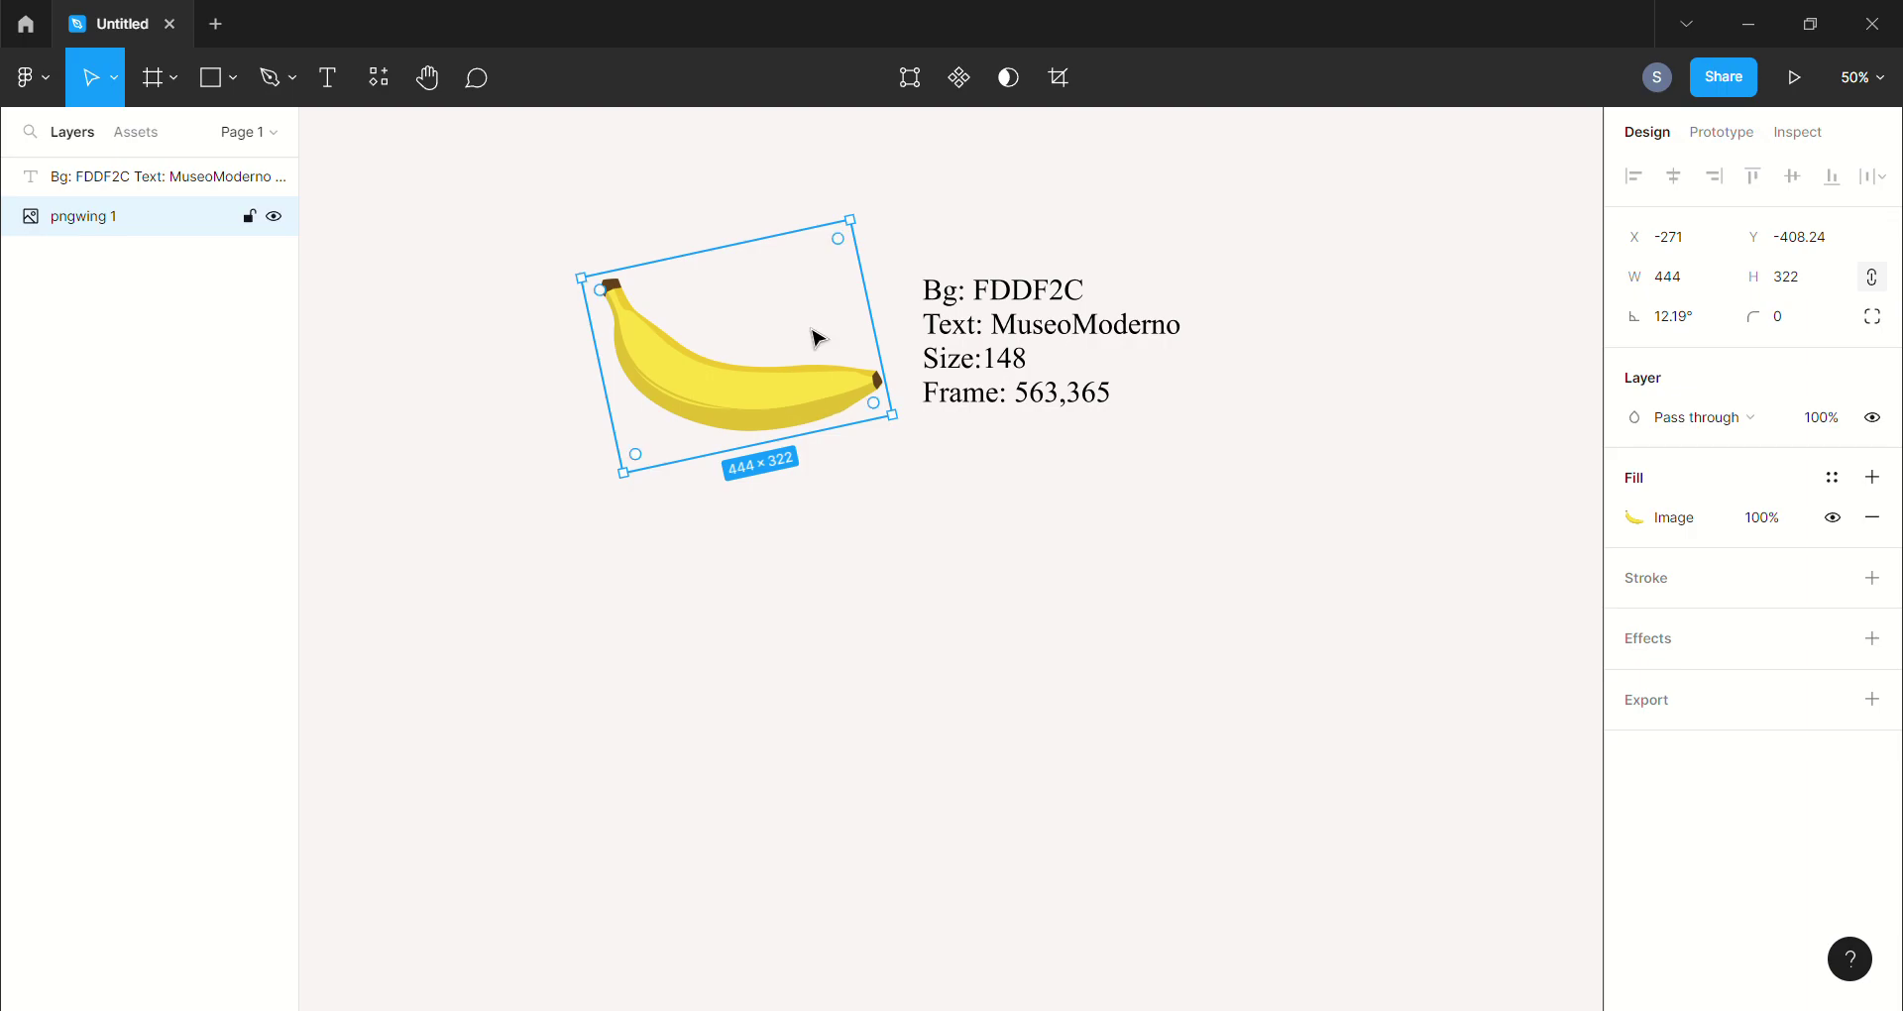
pyautogui.click(1130, 667)
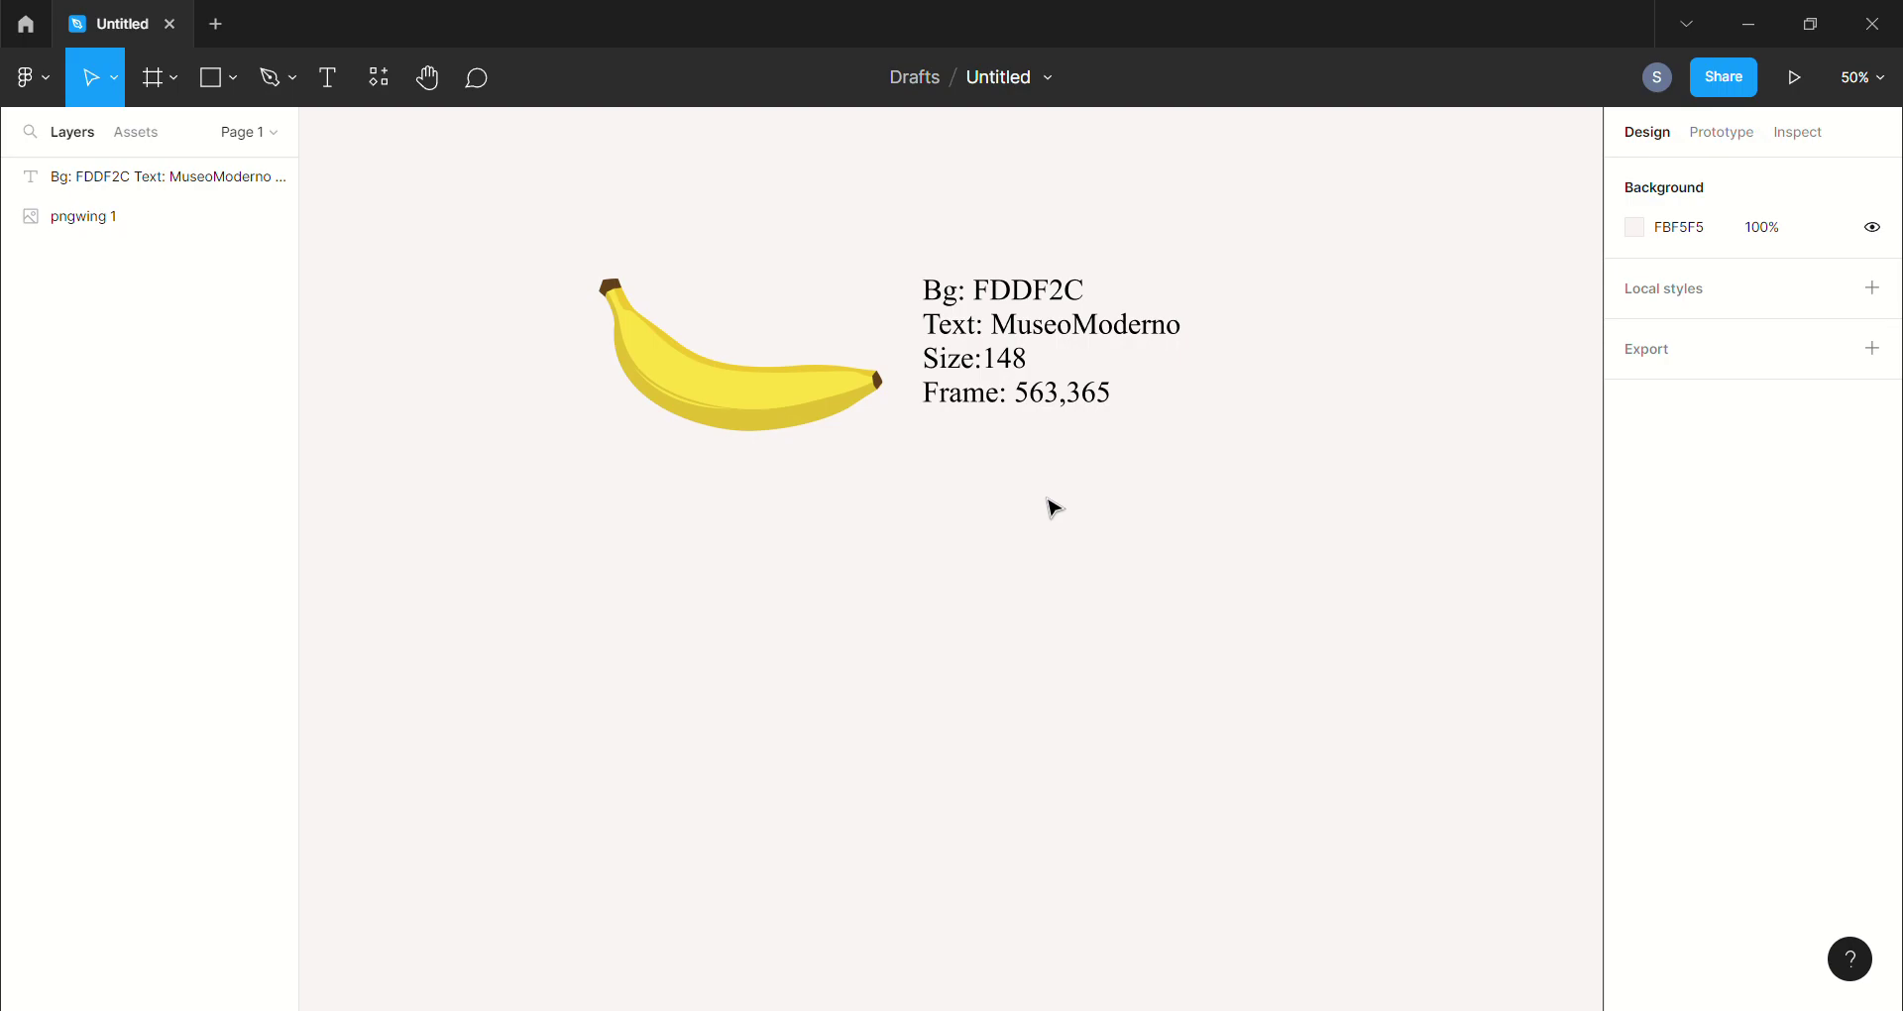
pyautogui.click(149, 77)
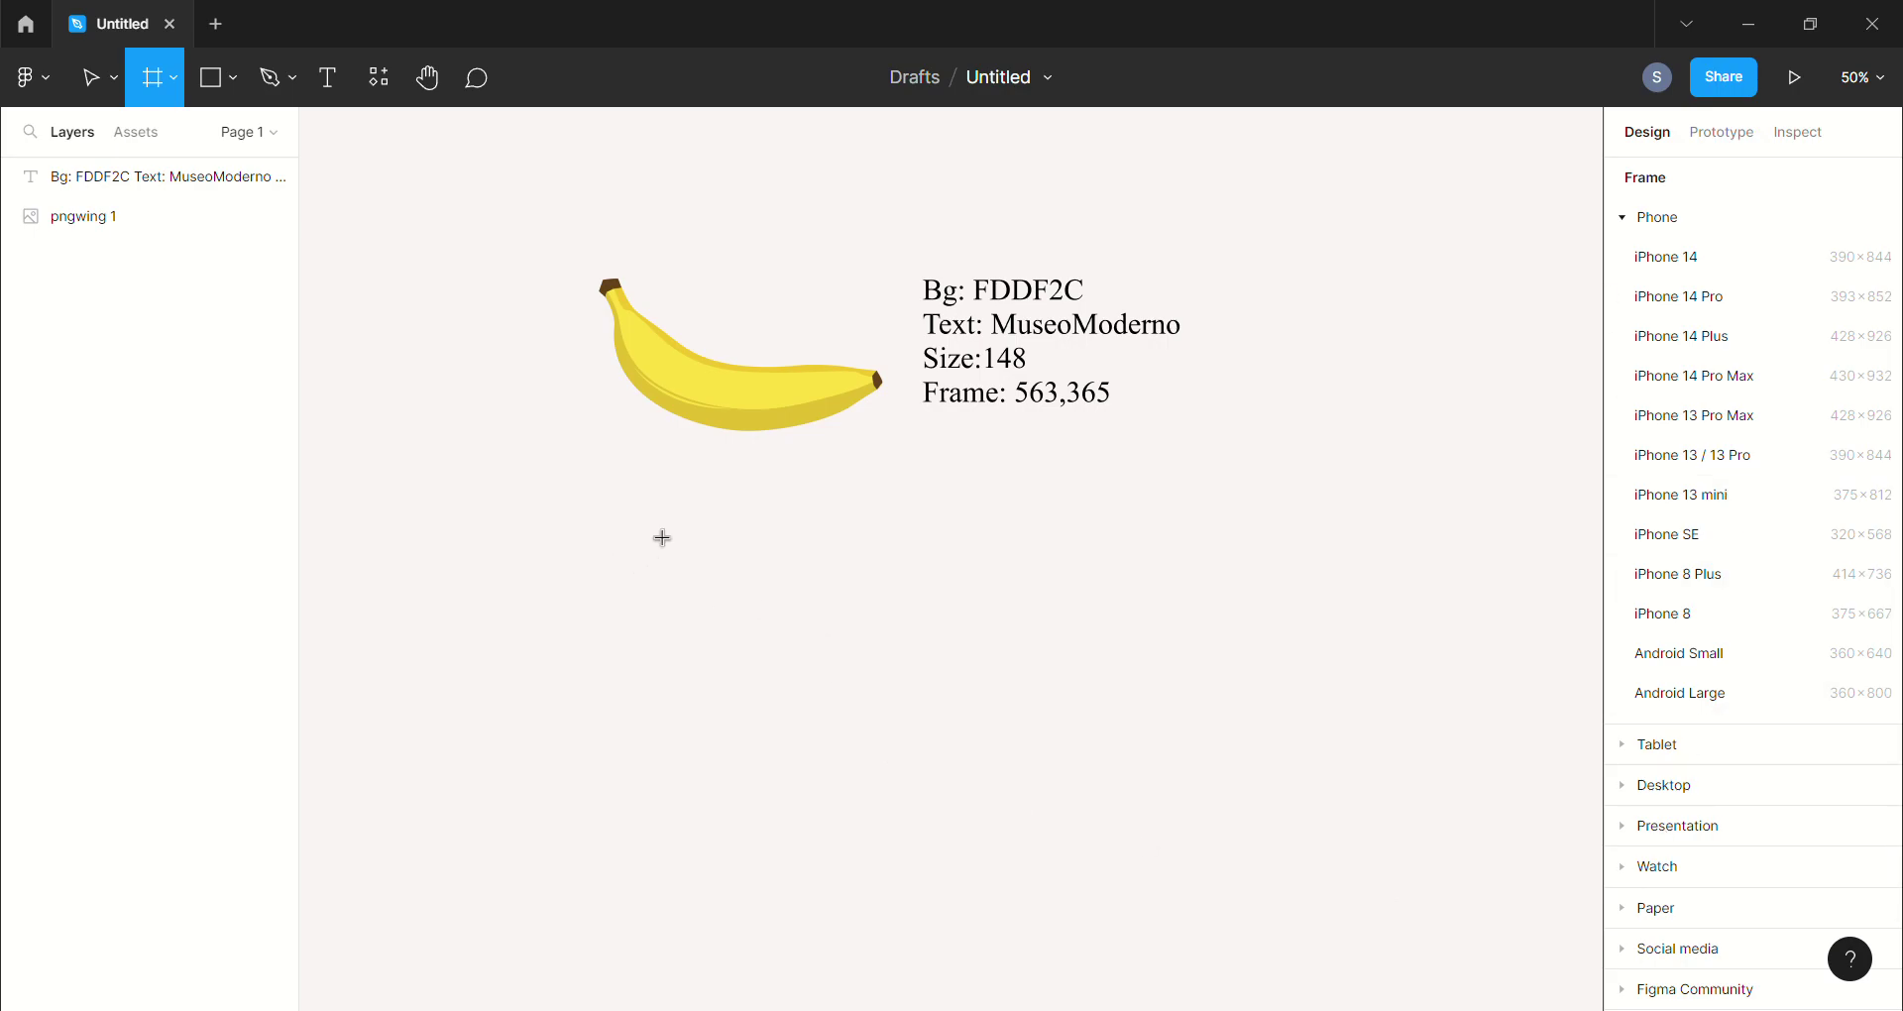
# Draw Frame 1 below the banana and size it to 563 × 365
pyautogui.moveTo(642, 518); pyautogui.dragTo(1003, 793)
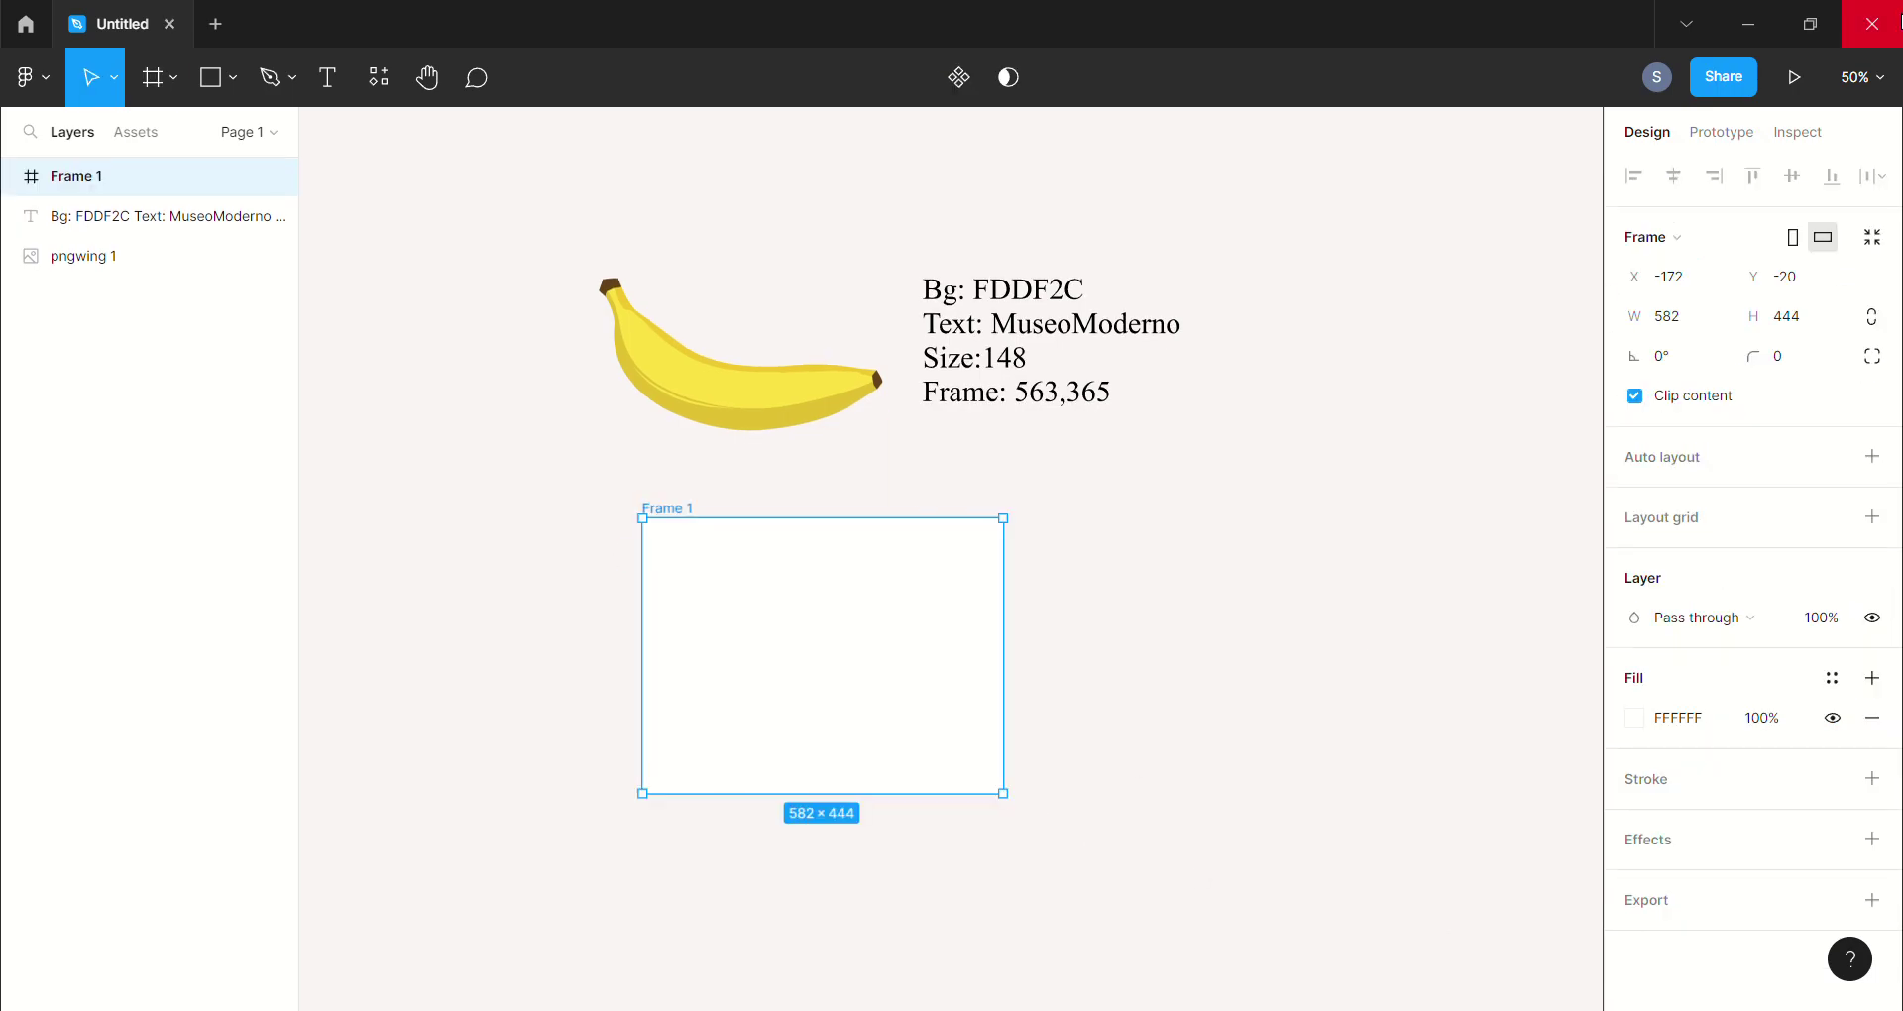
pyautogui.click(1665, 333)
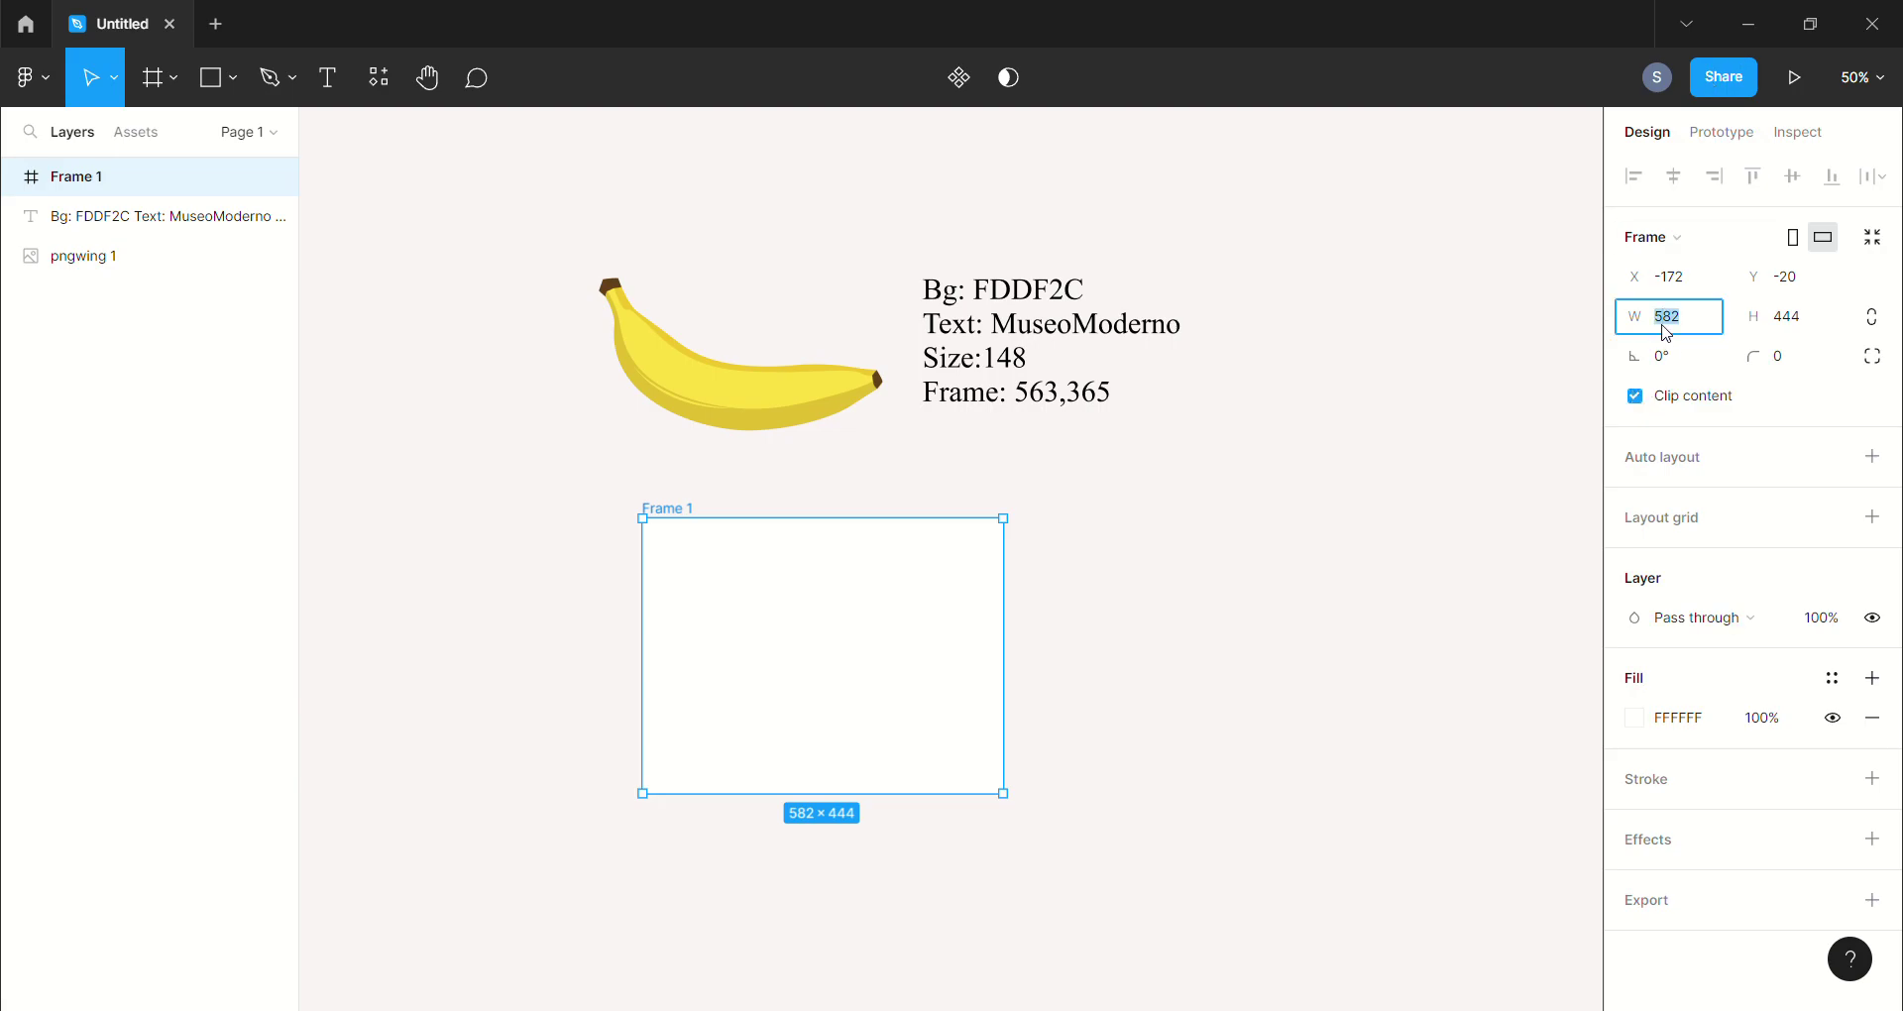
pyautogui.write('563')
pyautogui.click(1802, 329)
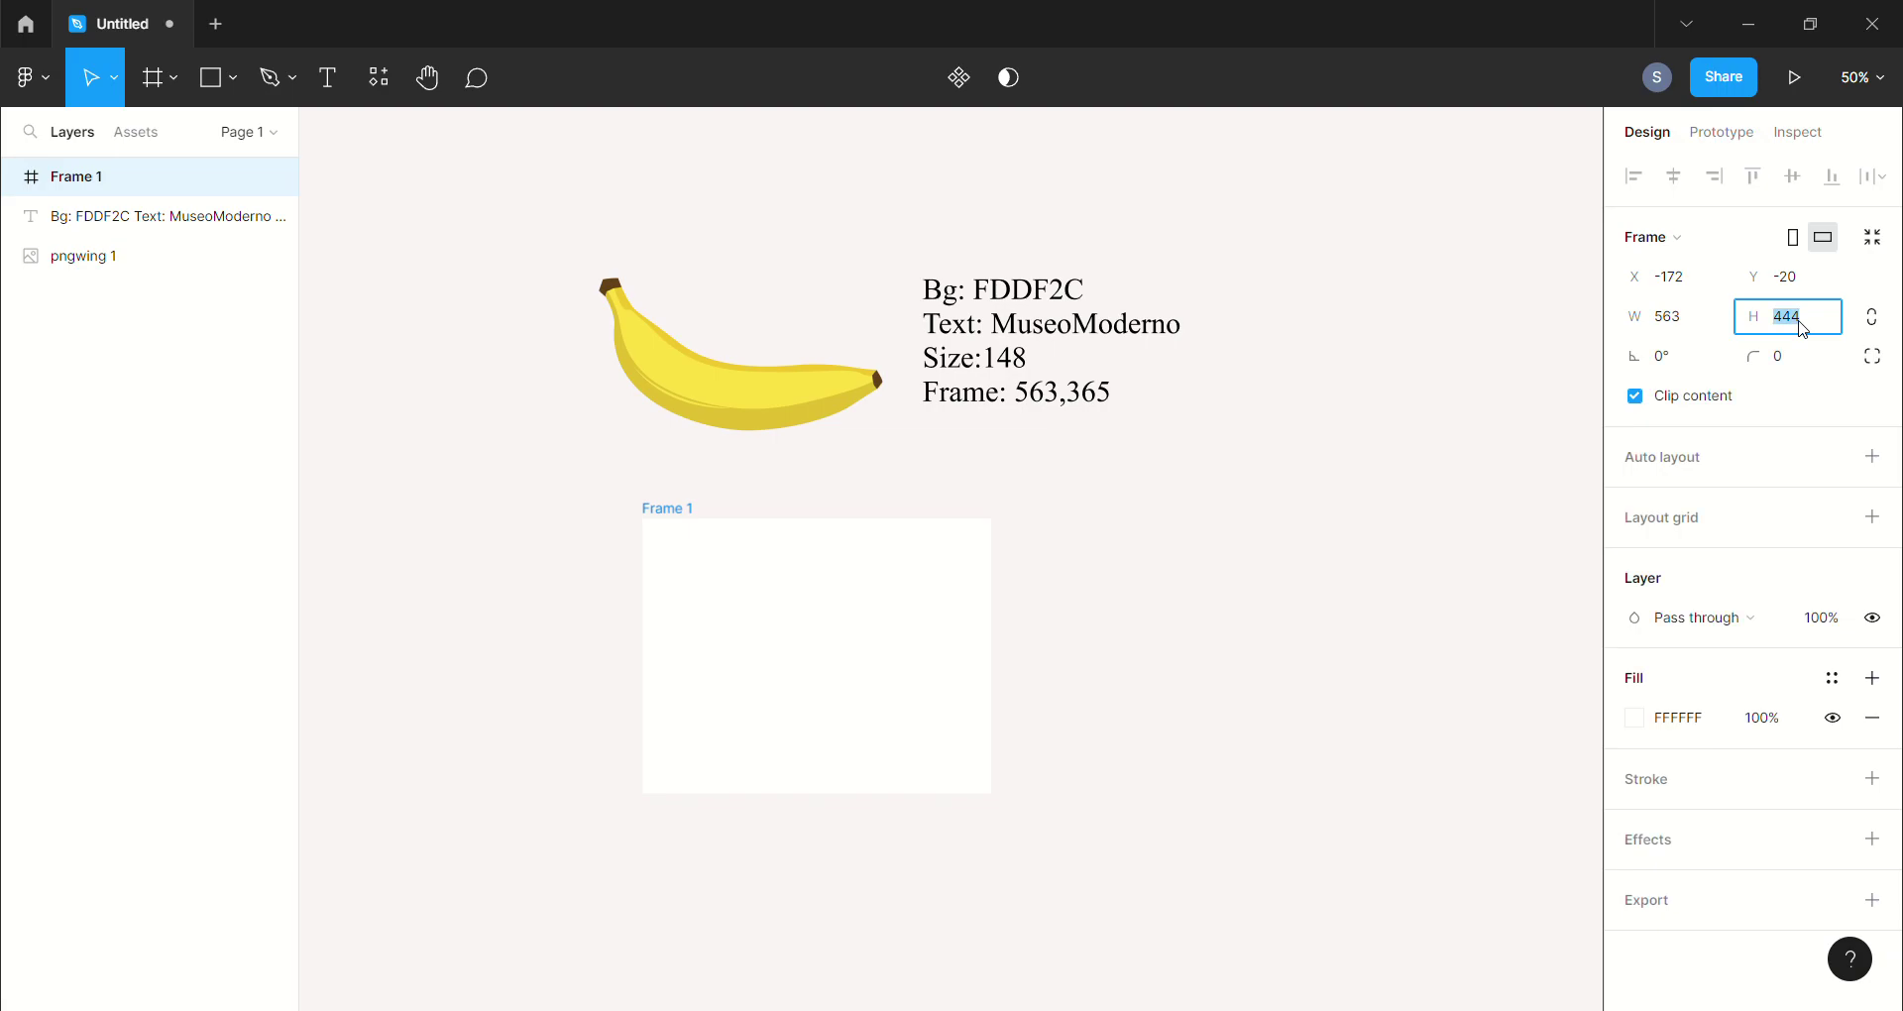
pyautogui.write('365')
pyautogui.press('Return')
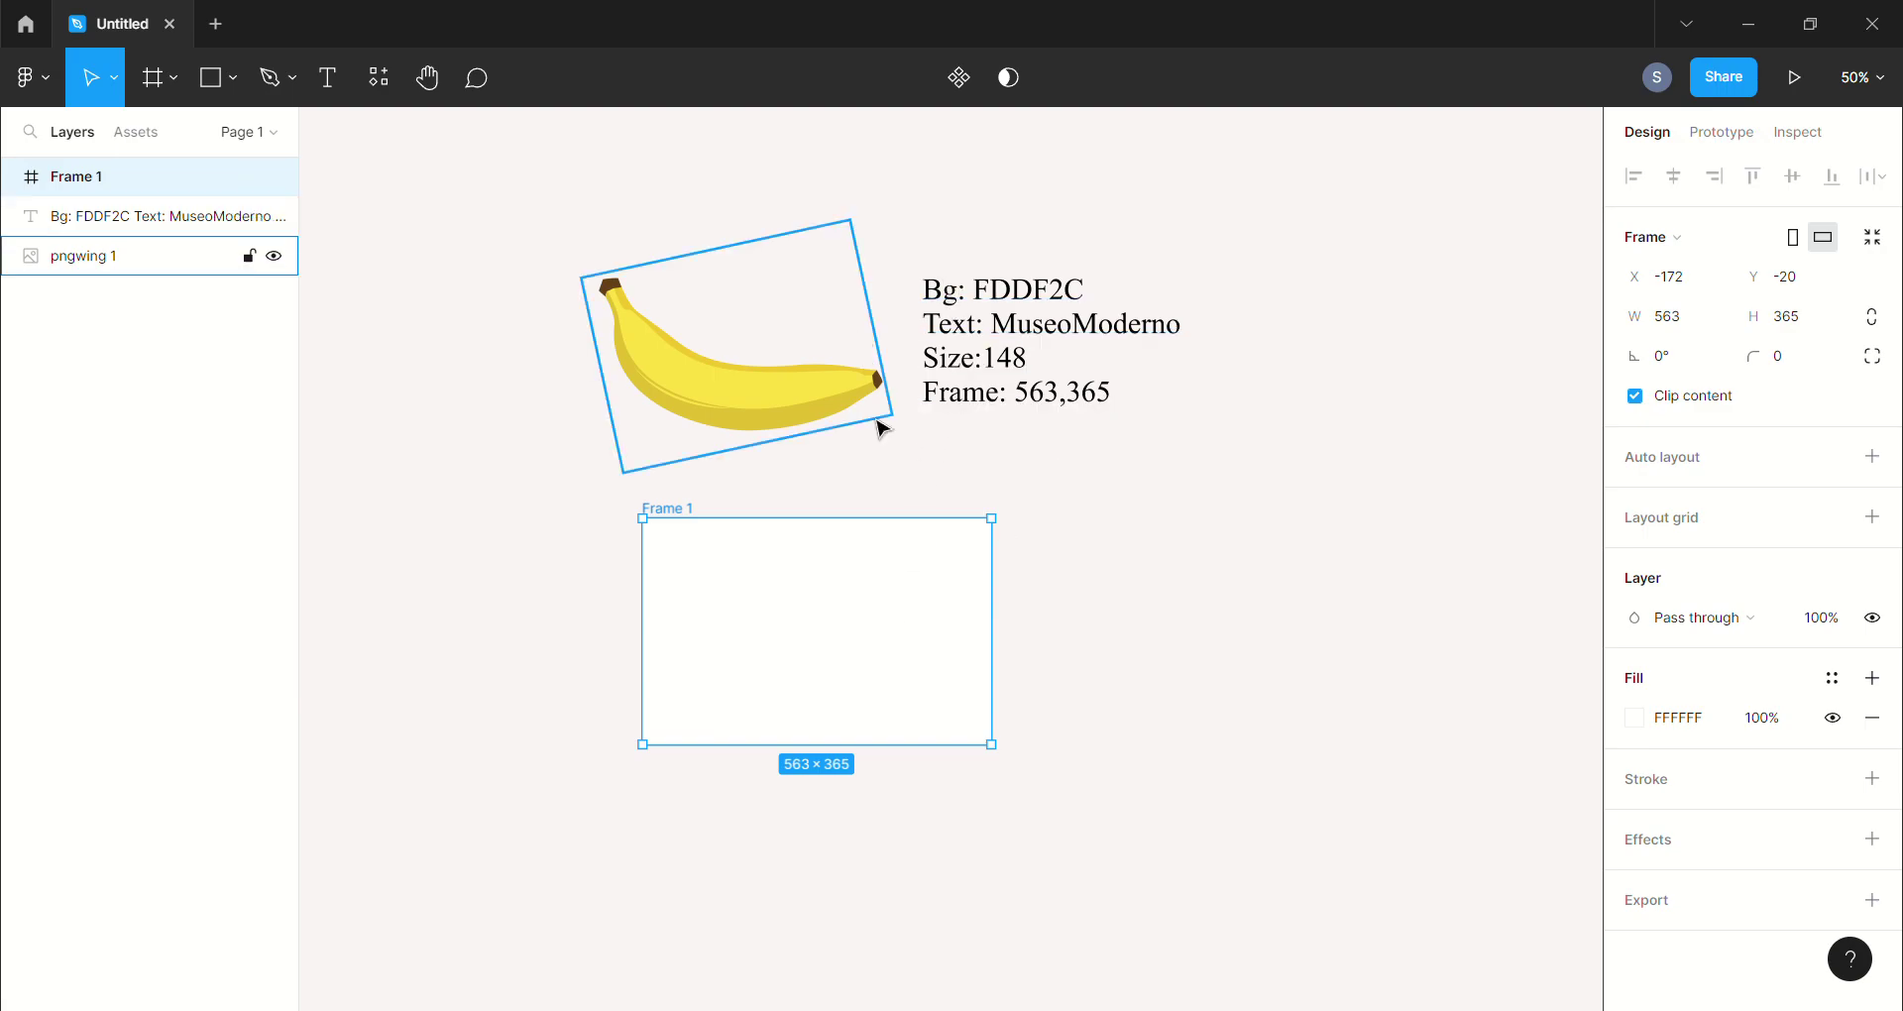
# Copy the hex code FDDF2C from the notes text
pyautogui.doubleClick(1043, 290)
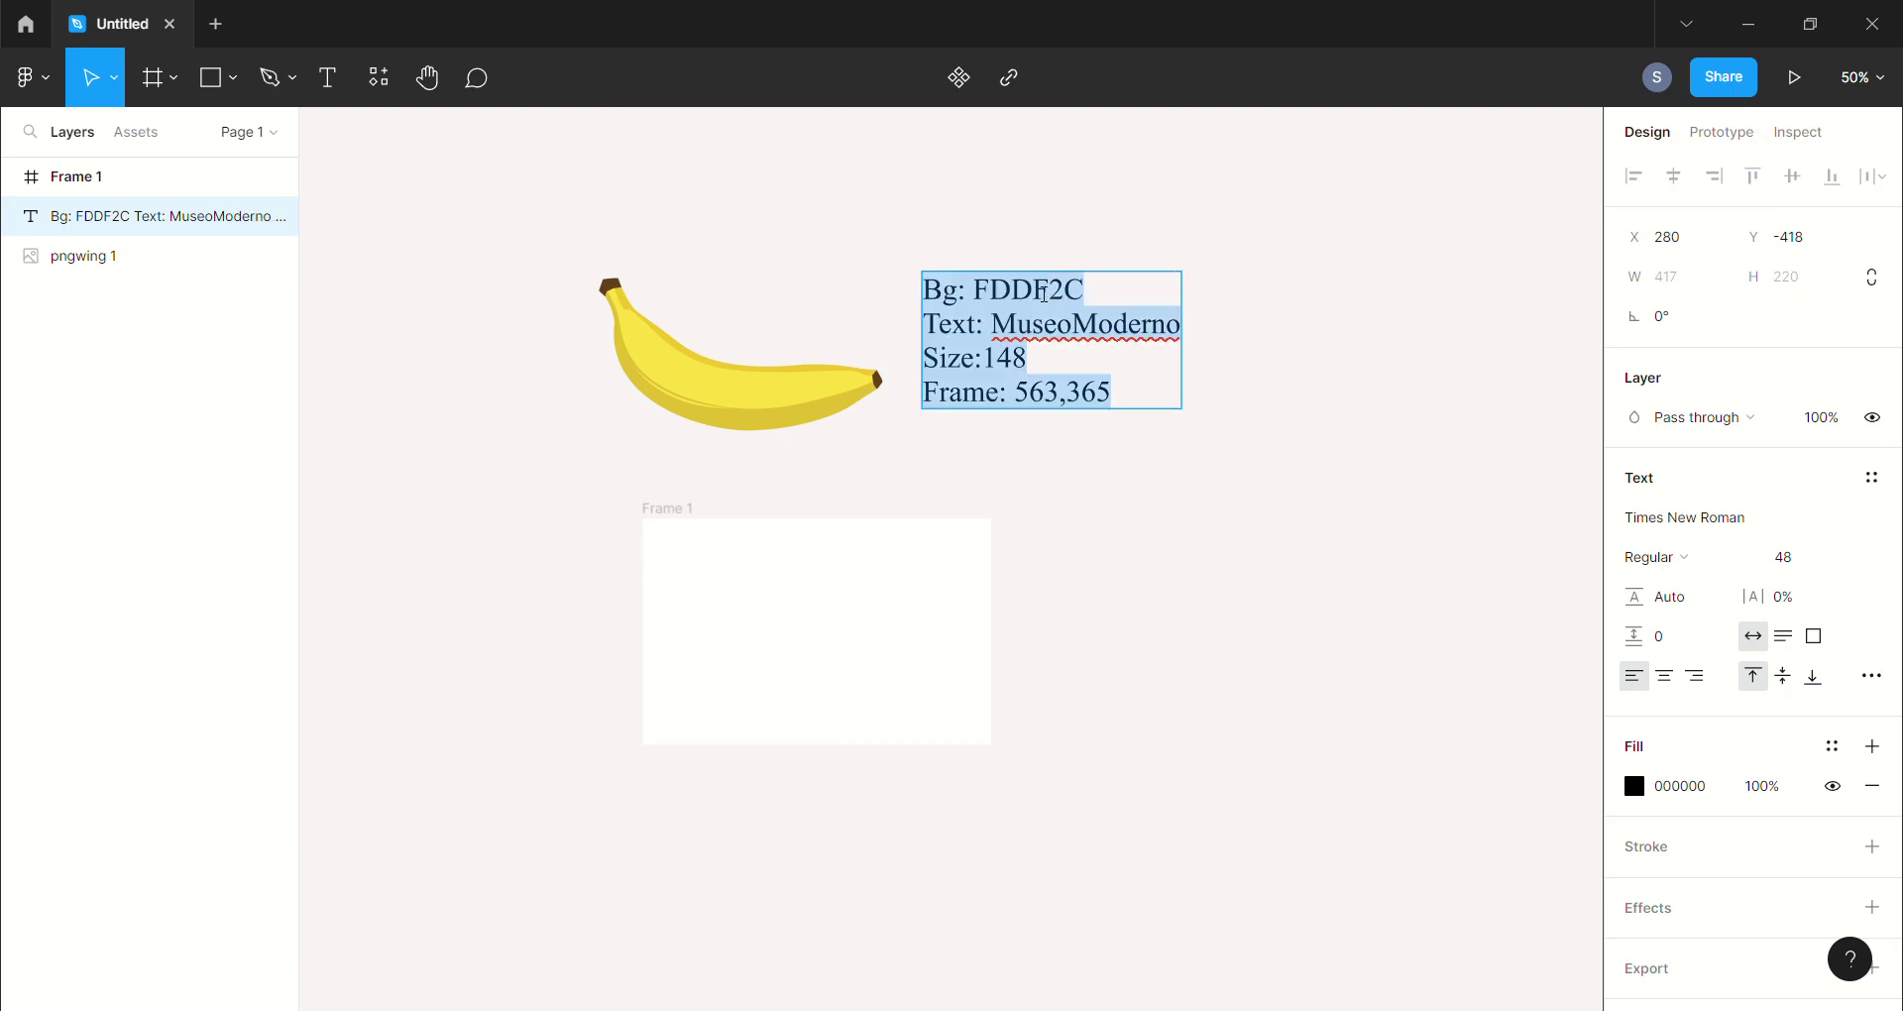
pyautogui.click(1042, 293)
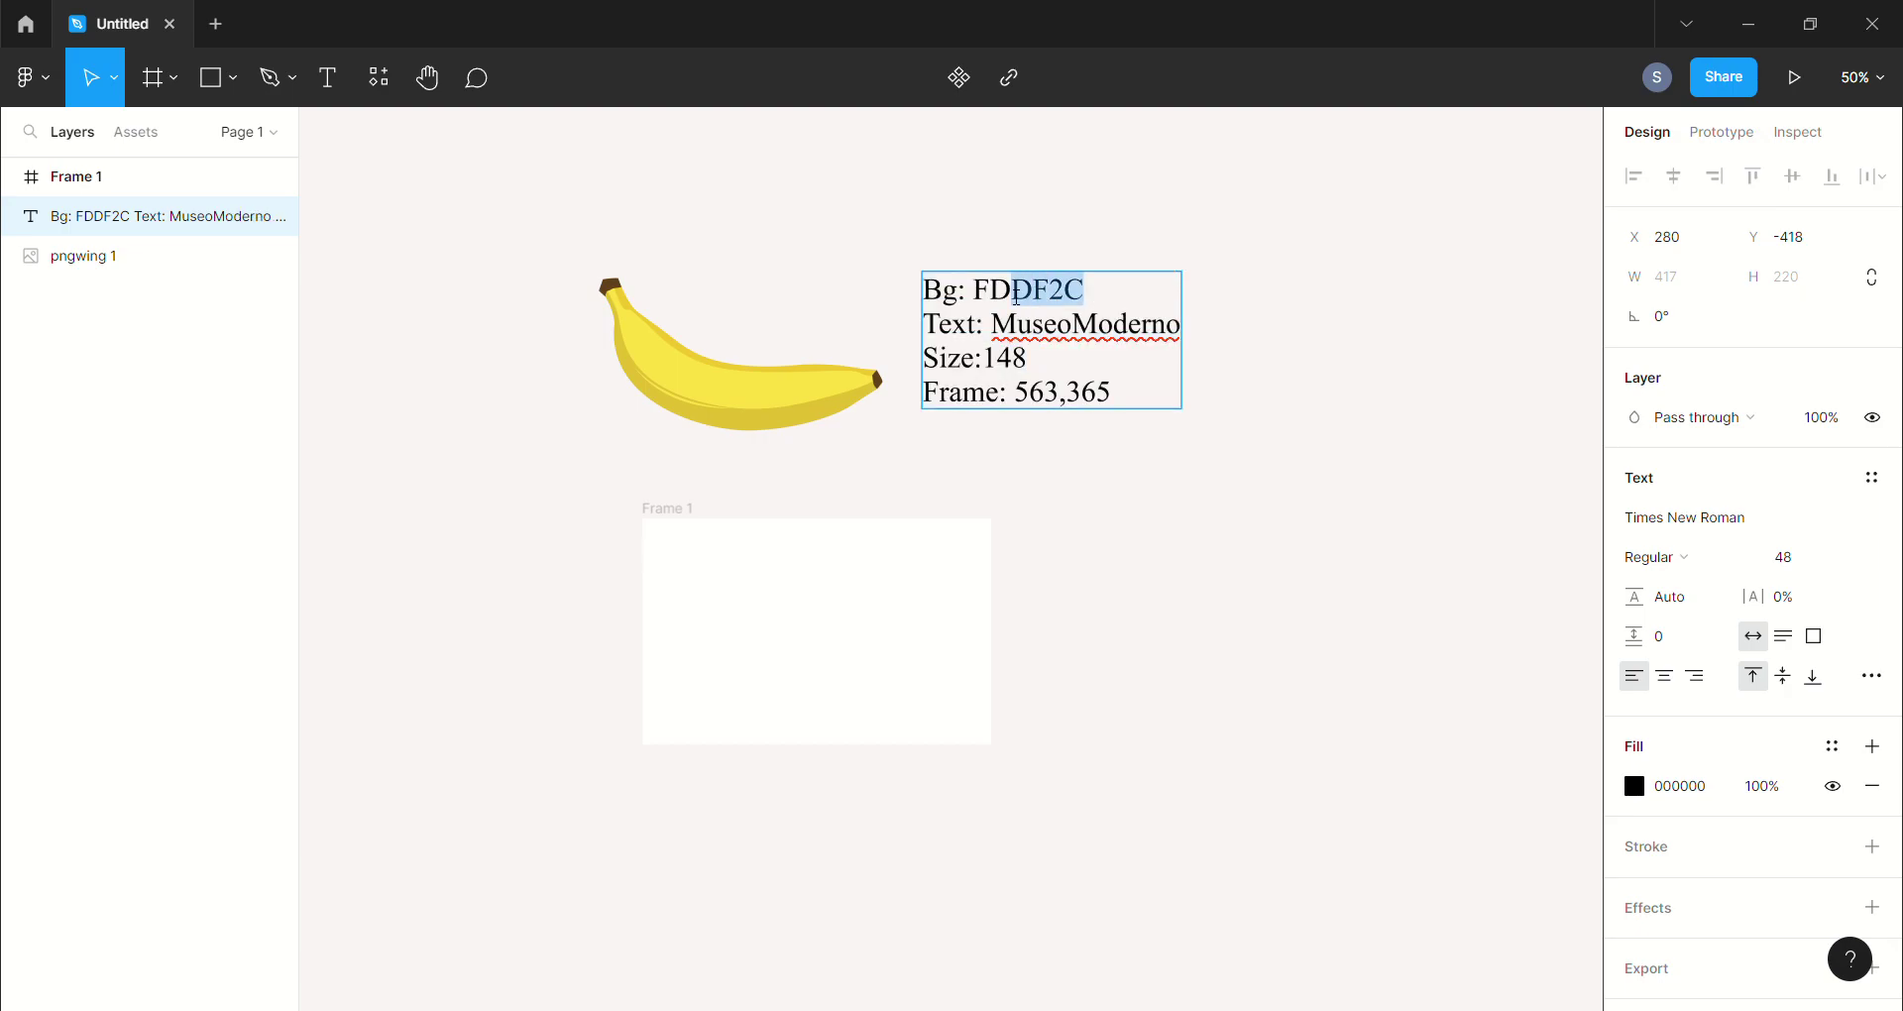
pyautogui.moveTo(1096, 294); pyautogui.dragTo(975, 289)
pyautogui.rightClick(977, 288)
pyautogui.click(1039, 308)
pyautogui.press('Escape')
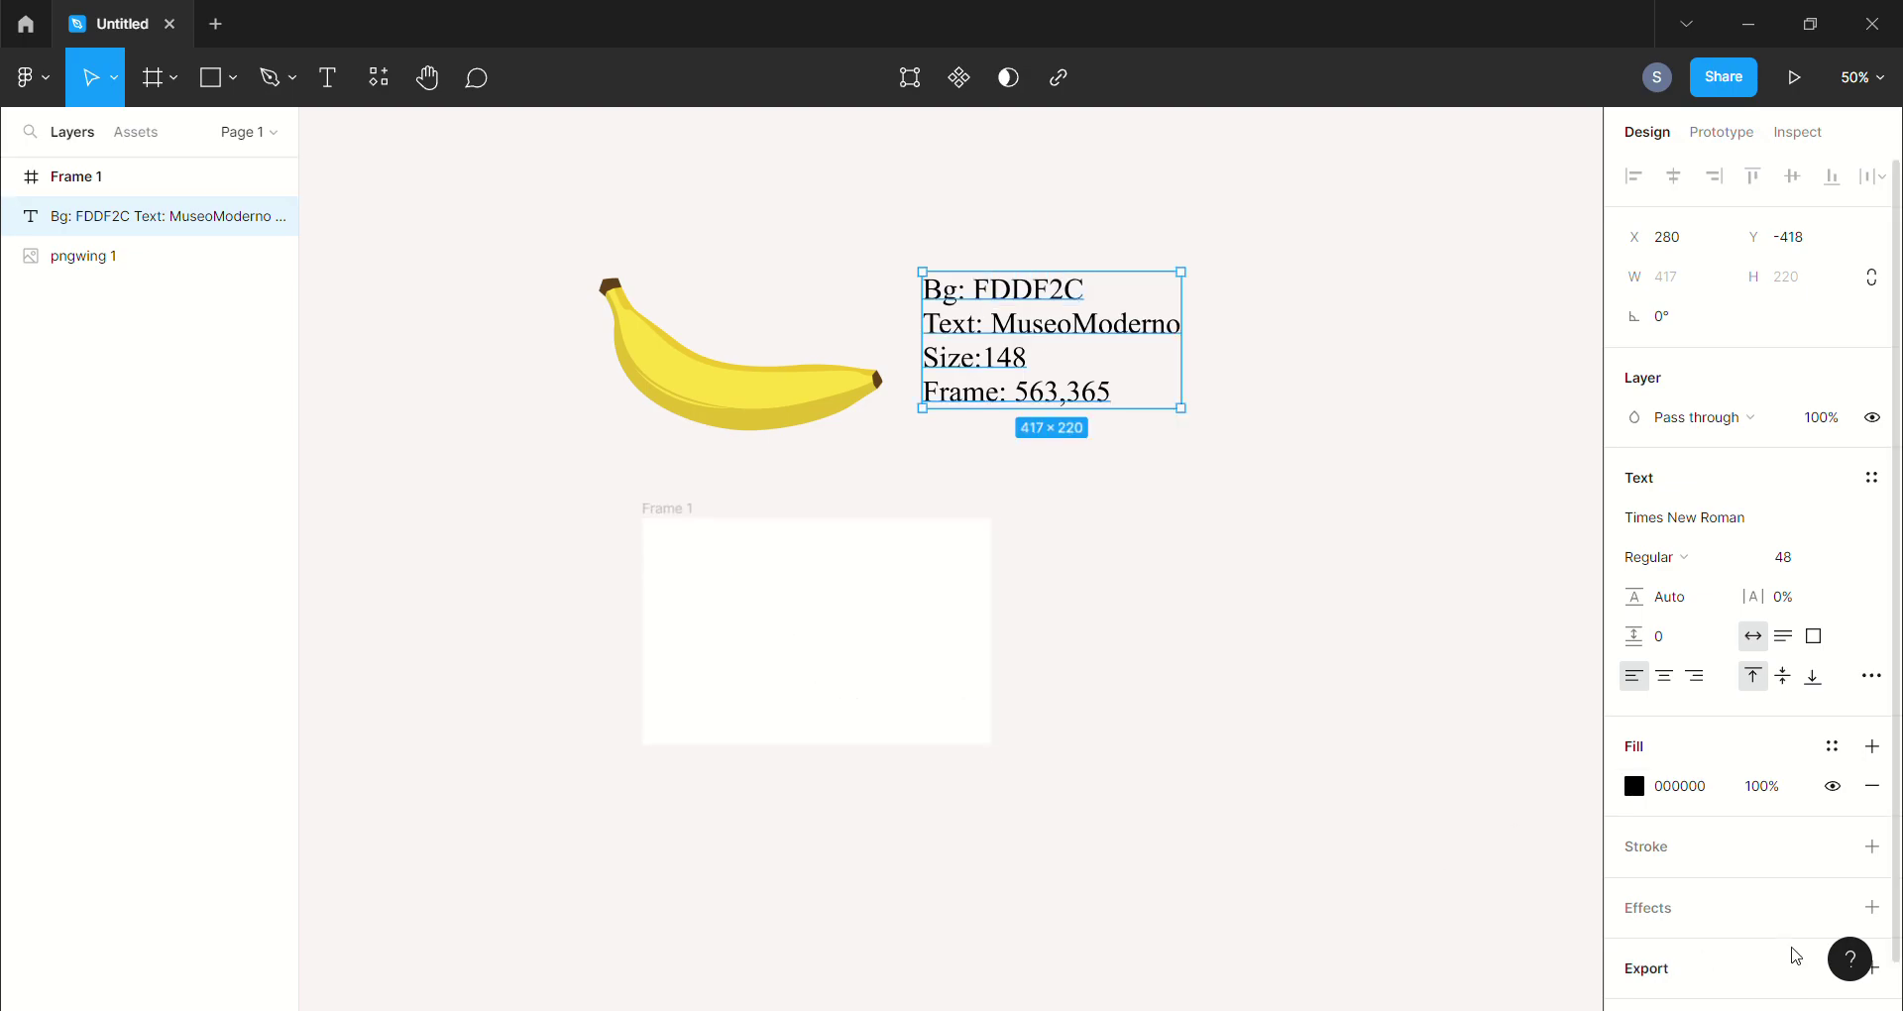
# Paste FDDF2C into the notes text fill, then undo that change
pyautogui.click(1634, 786)
pyautogui.moveTo(1382, 853)
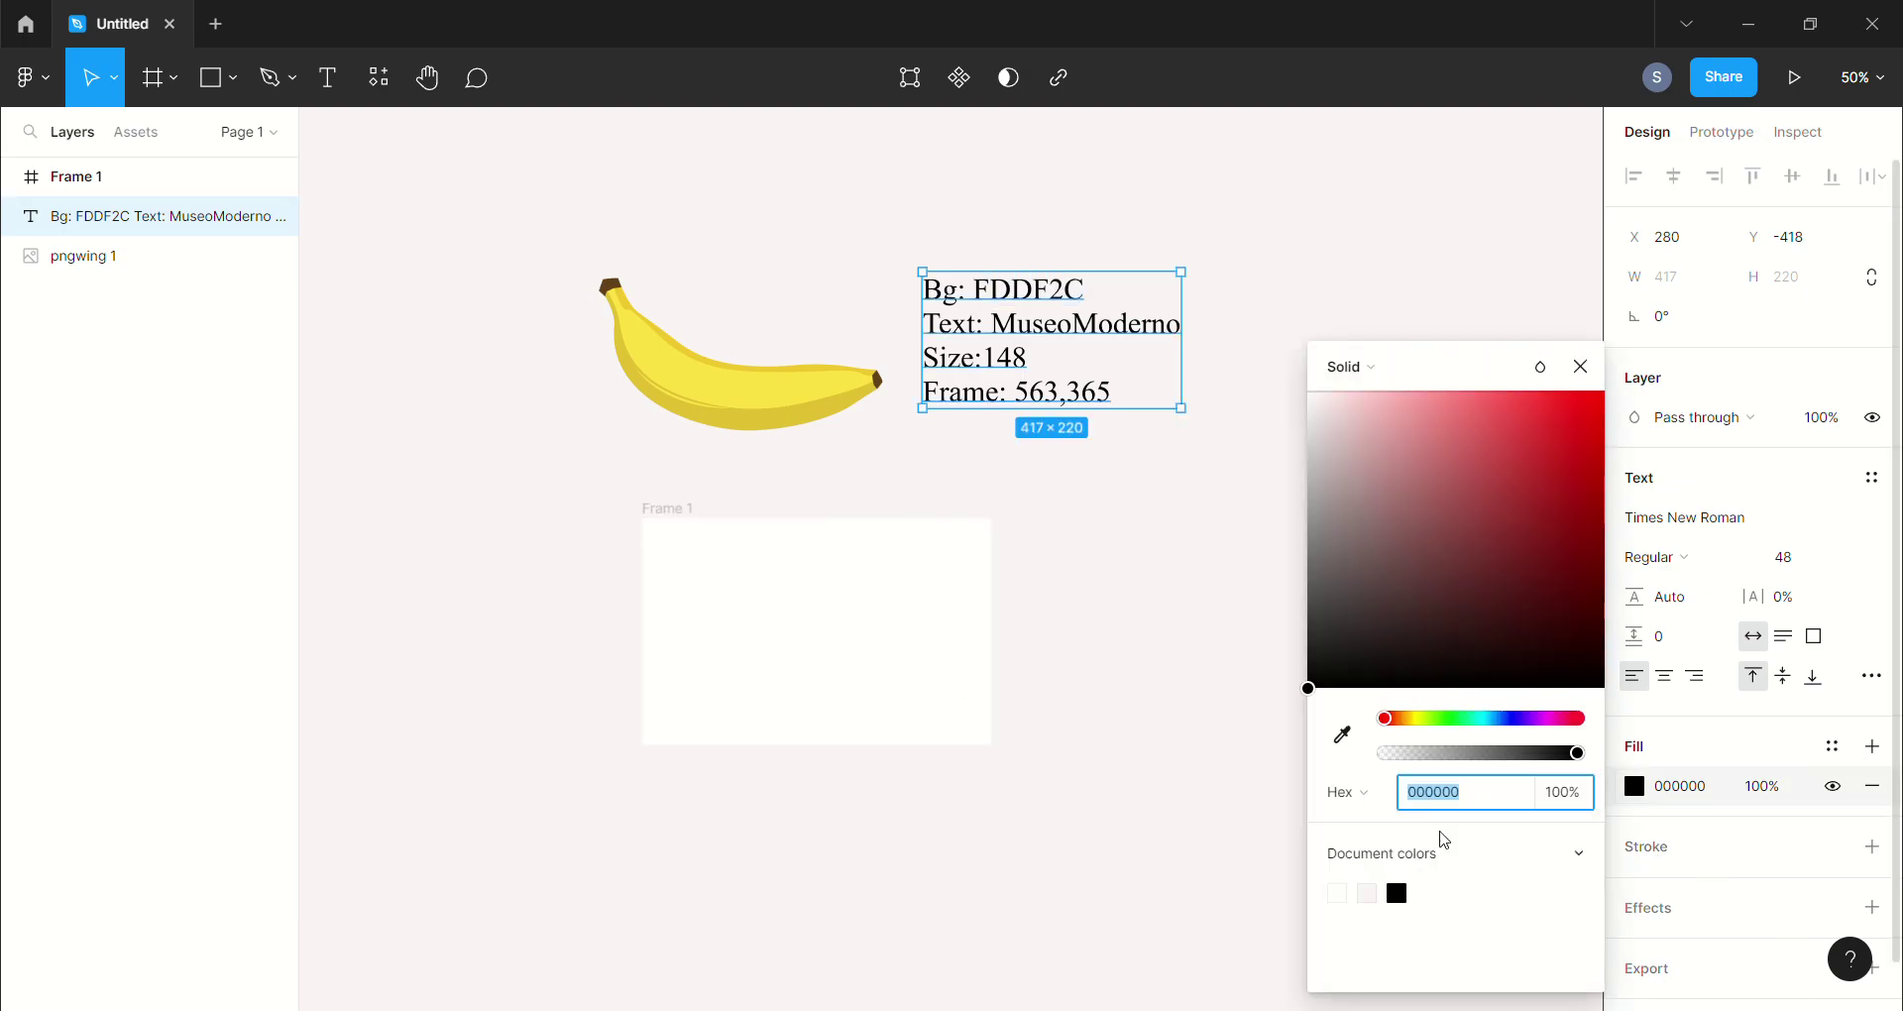
pyautogui.hotkey('ctrl', 'v')
pyautogui.press('Return')
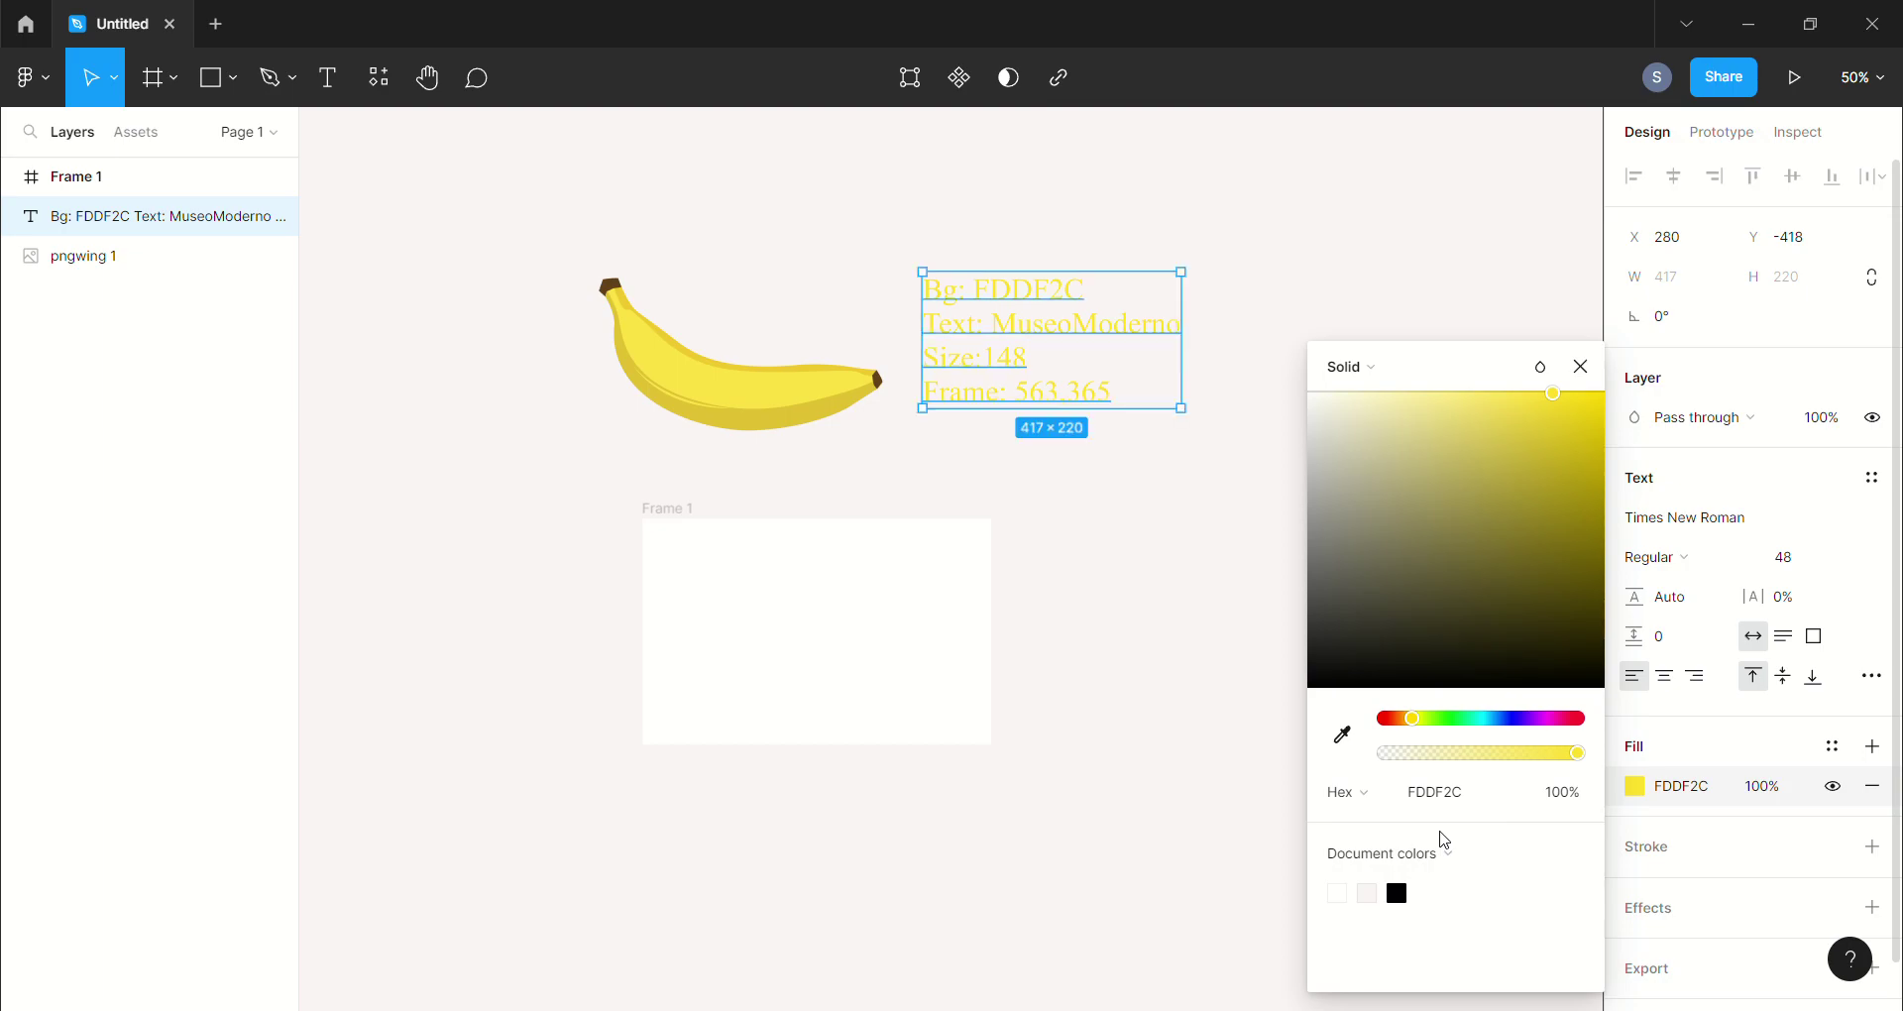
pyautogui.hotkey('ctrl', 'z')
# Set Frame 1's fill to the yellow FDDF2C
pyautogui.click(826, 637)
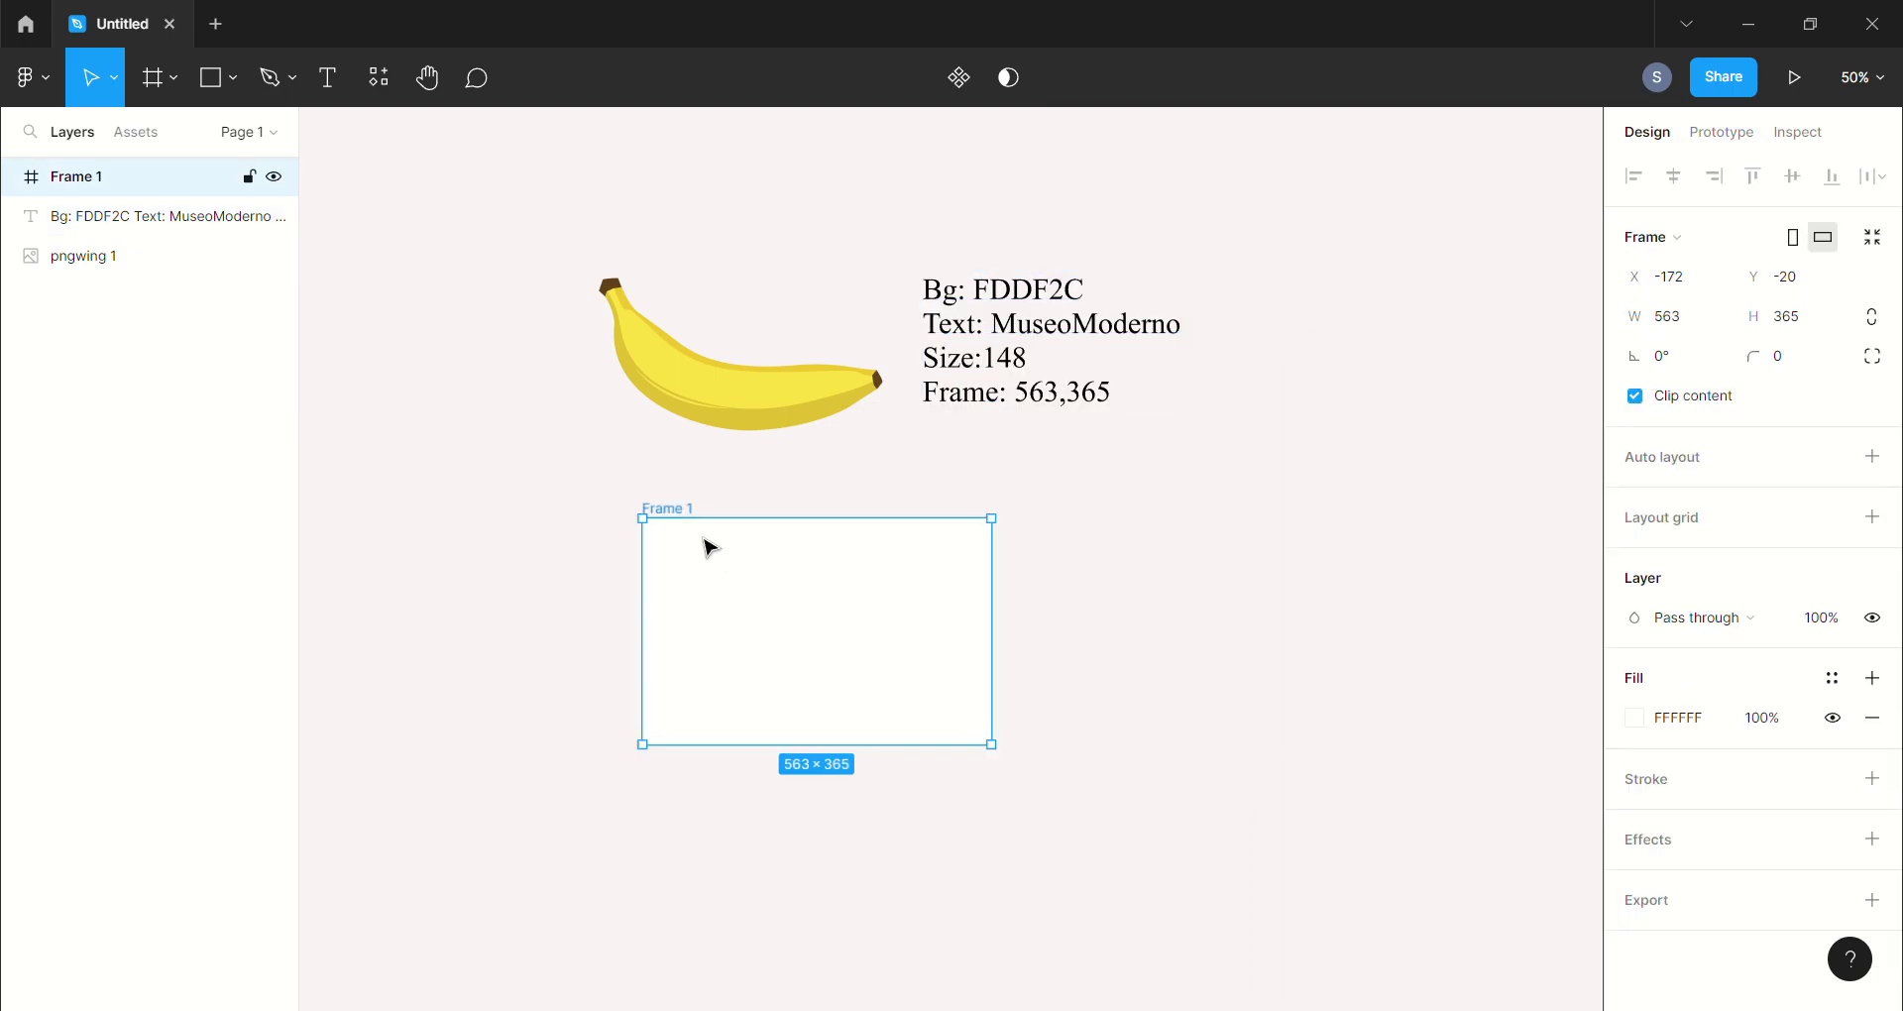
pyautogui.click(1634, 716)
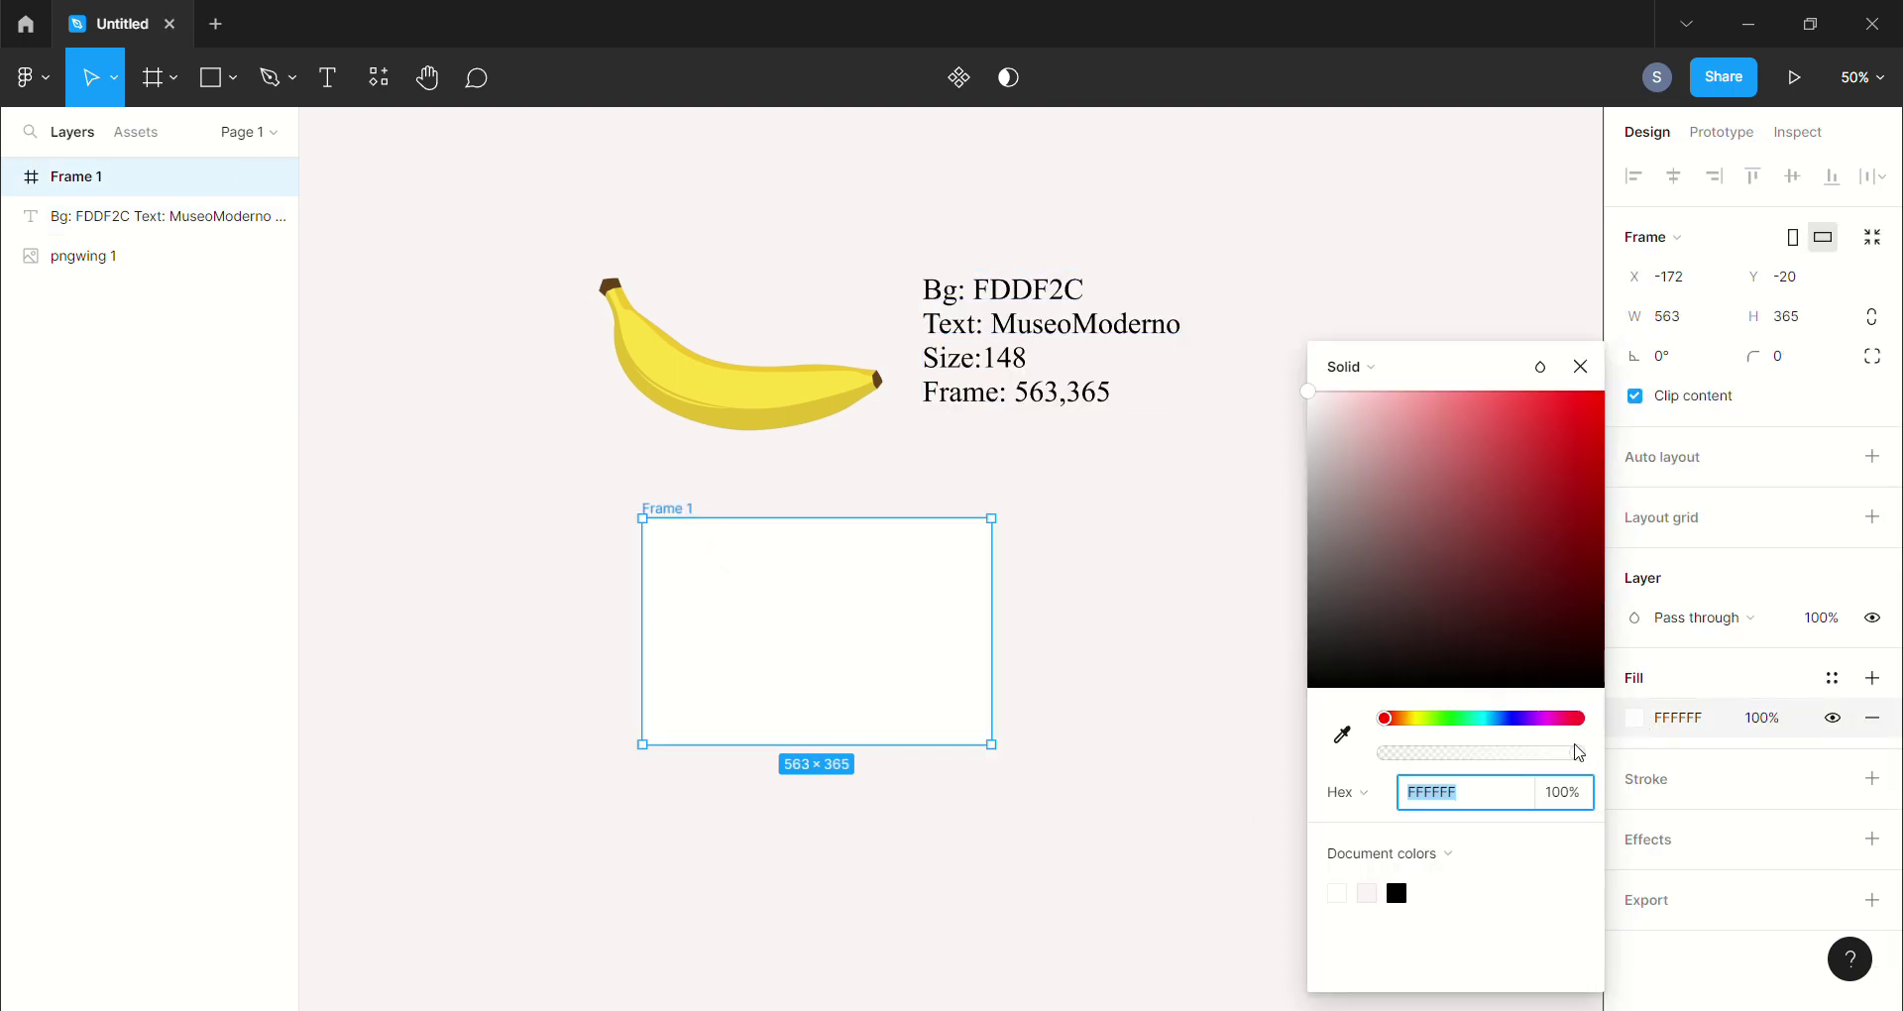
pyautogui.hotkey('ctrl', 'v')
pyautogui.press('Return')
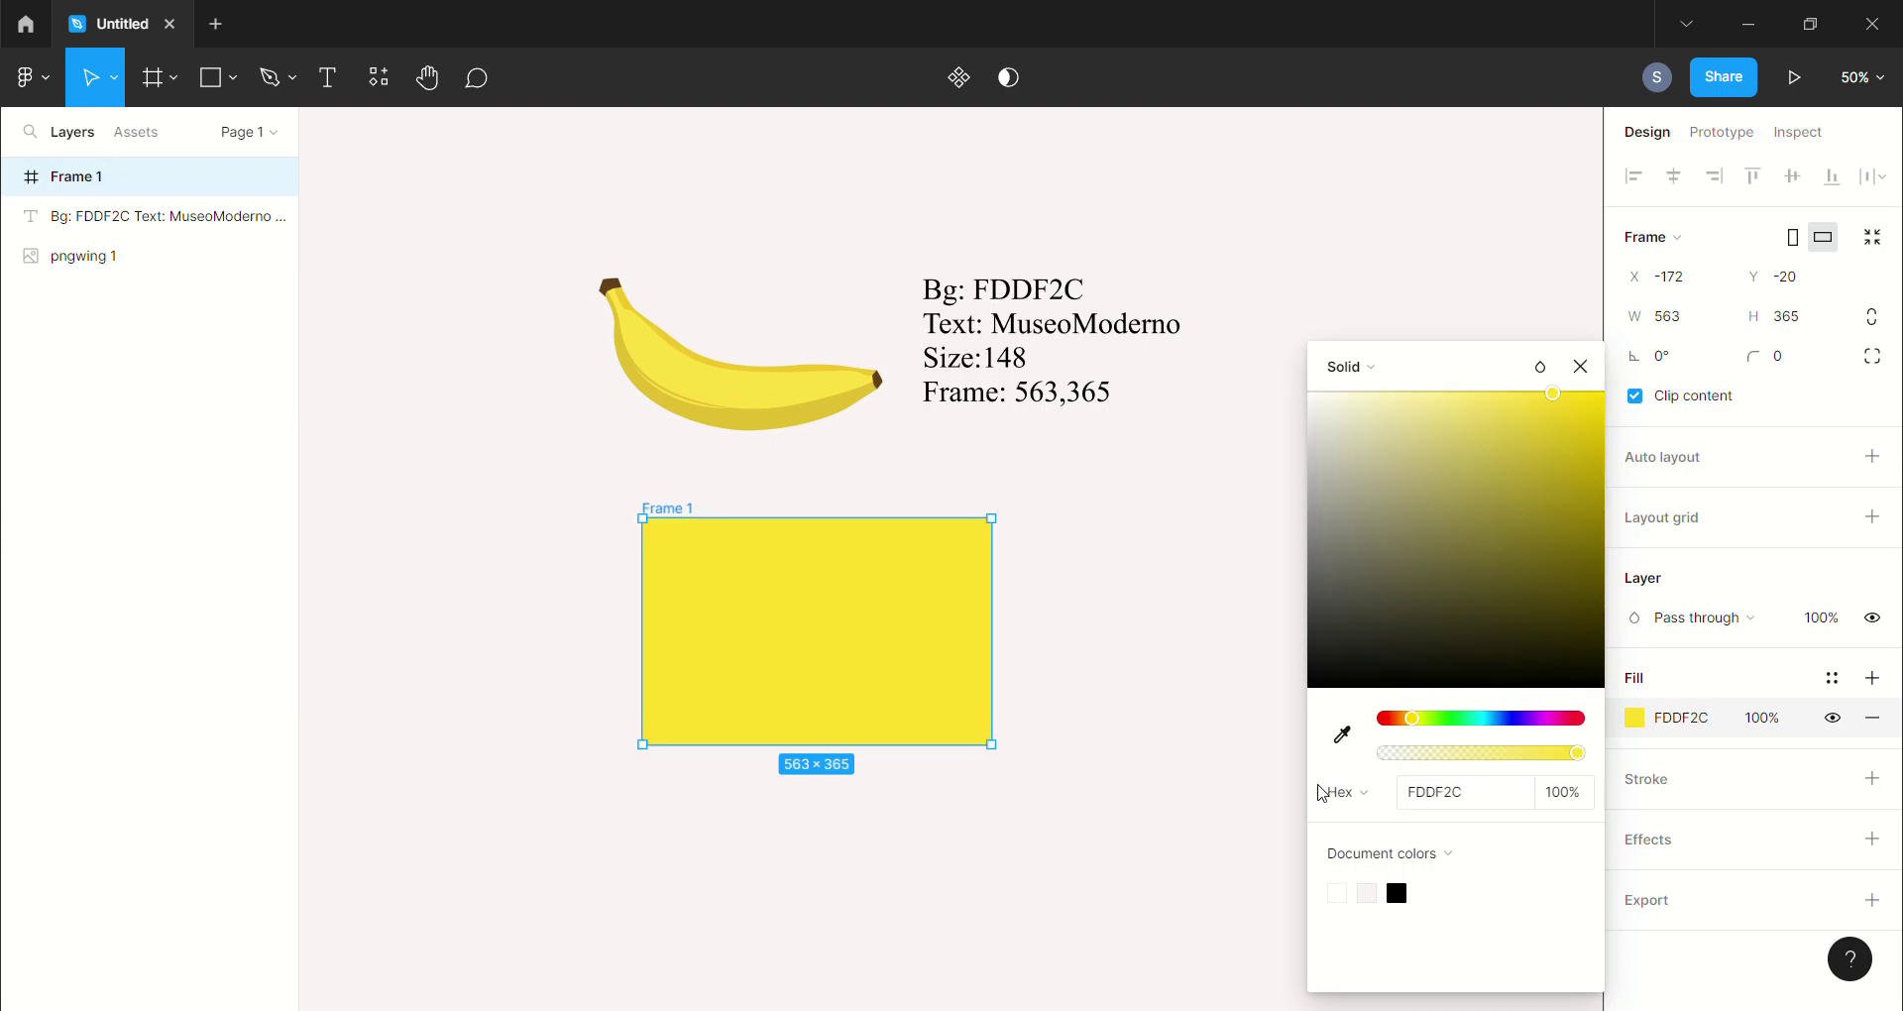
pyautogui.click(1153, 646)
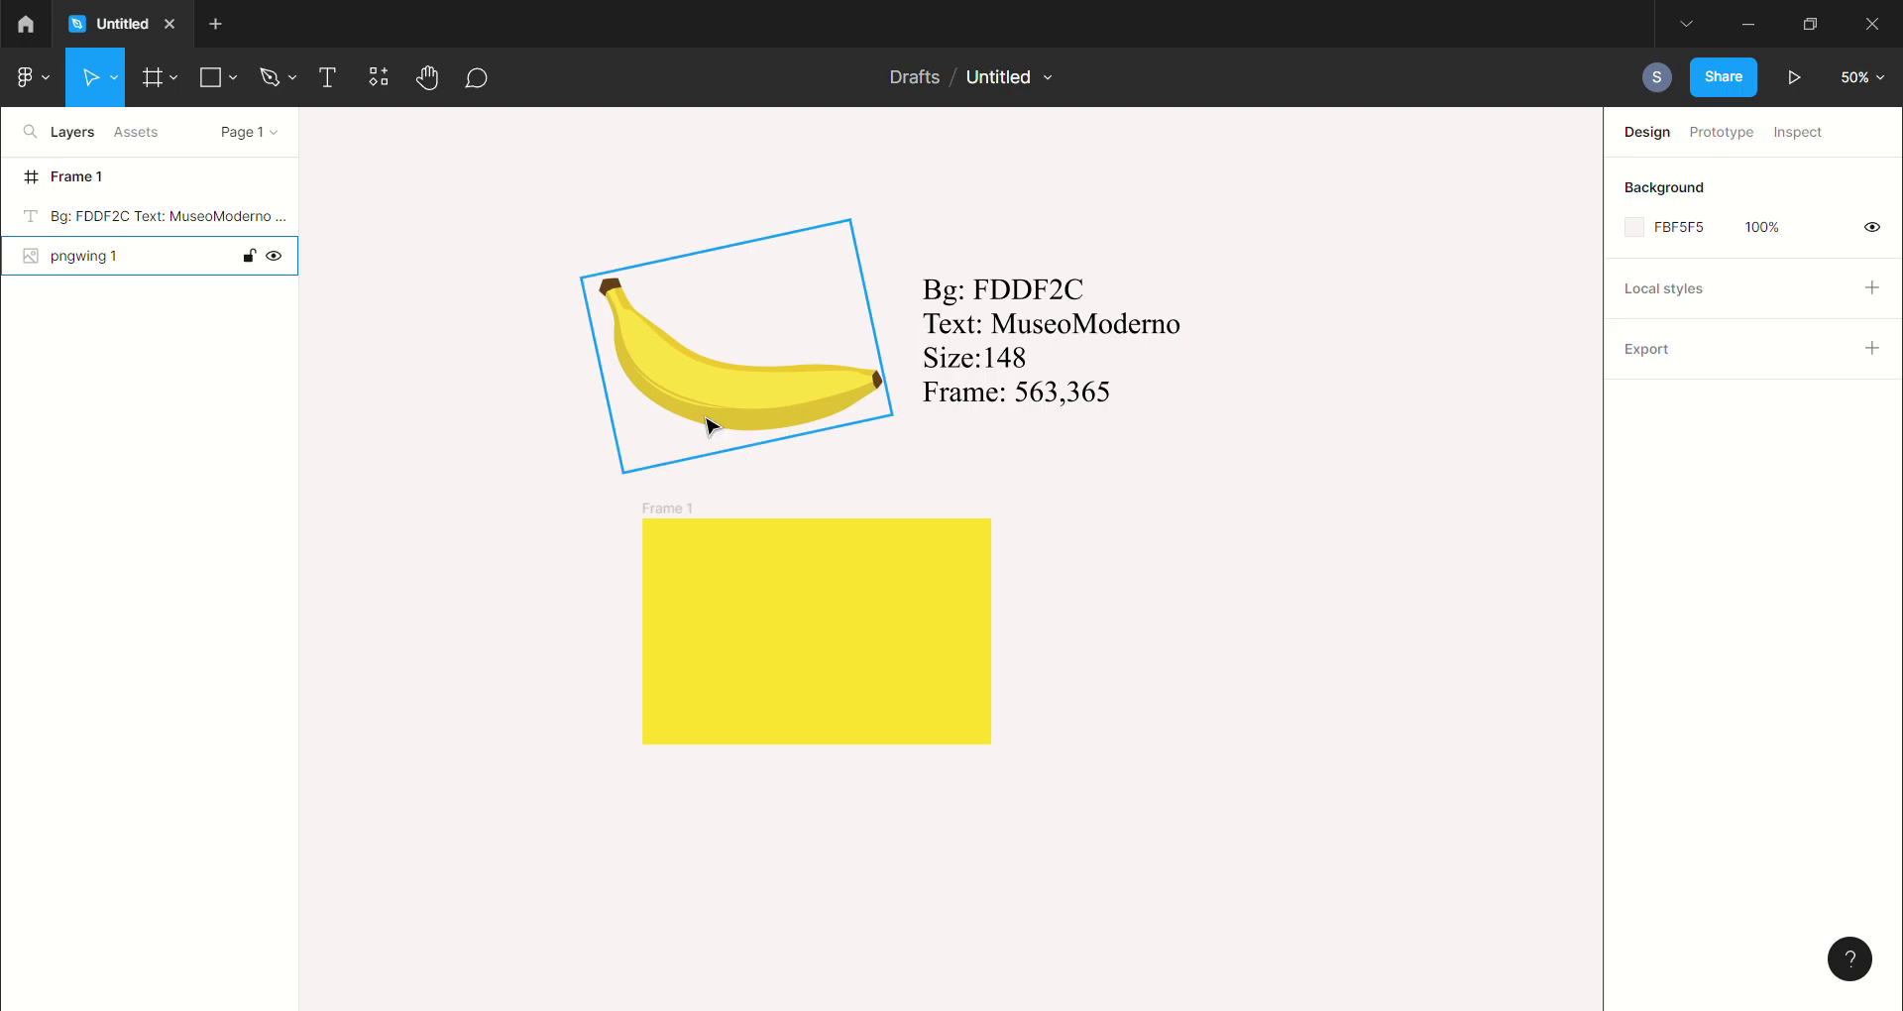
# Move the banana image into Frame 1, rotate it about 16°, and centre it
pyautogui.moveTo(732, 408); pyautogui.dragTo(812, 674)
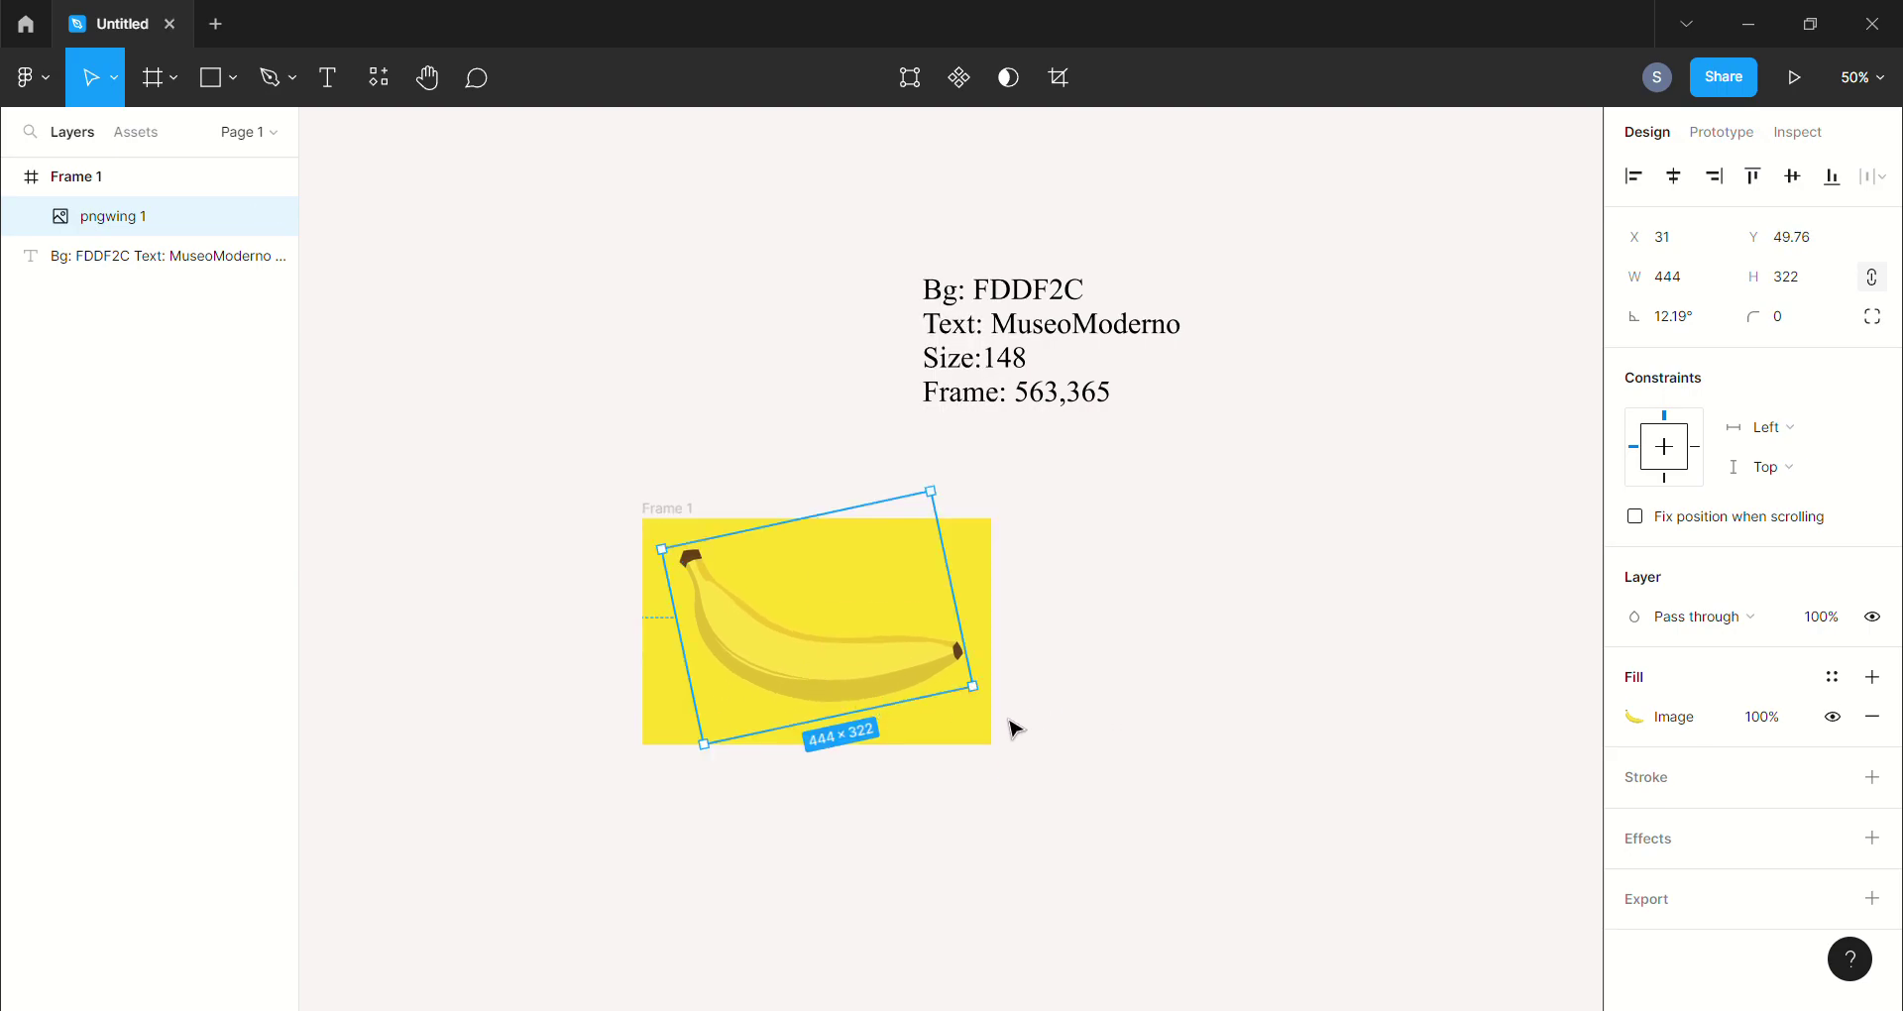
pyautogui.moveTo(1002, 713); pyautogui.dragTo(1004, 700)
pyautogui.moveTo(782, 667); pyautogui.dragTo(789, 675)
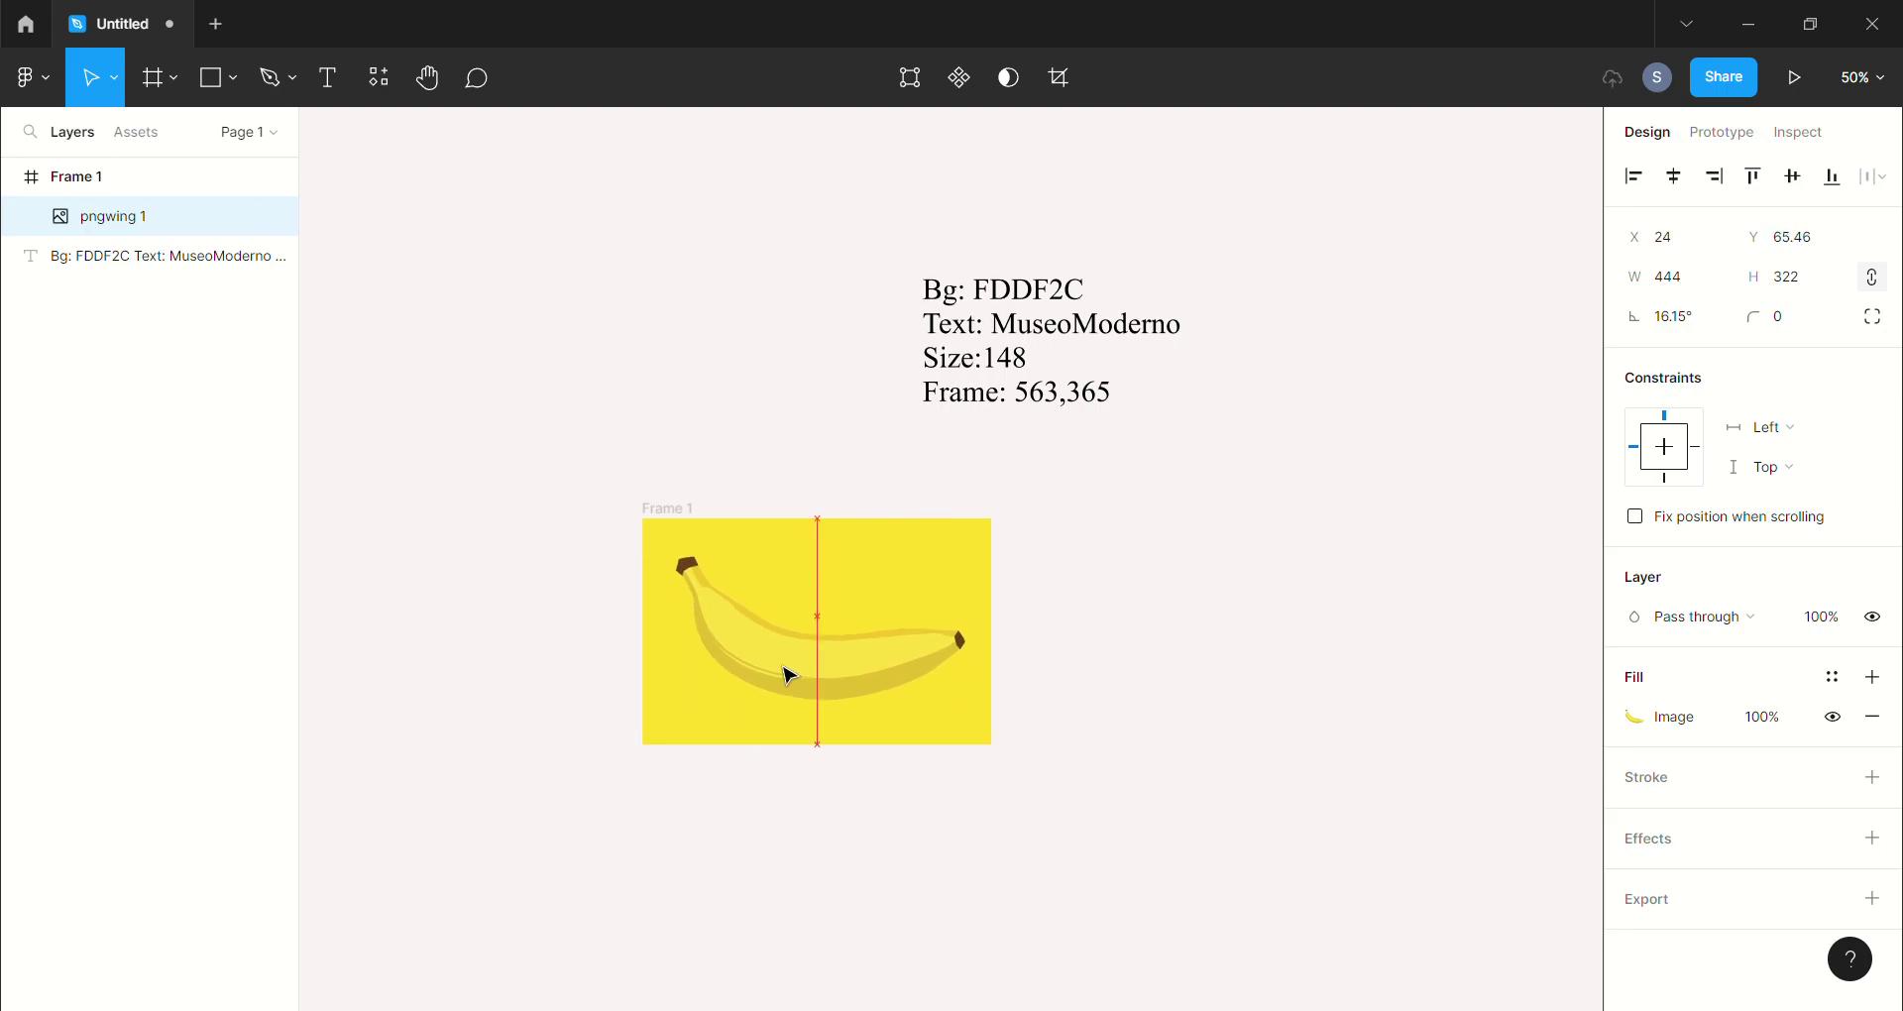
pyautogui.click(1329, 688)
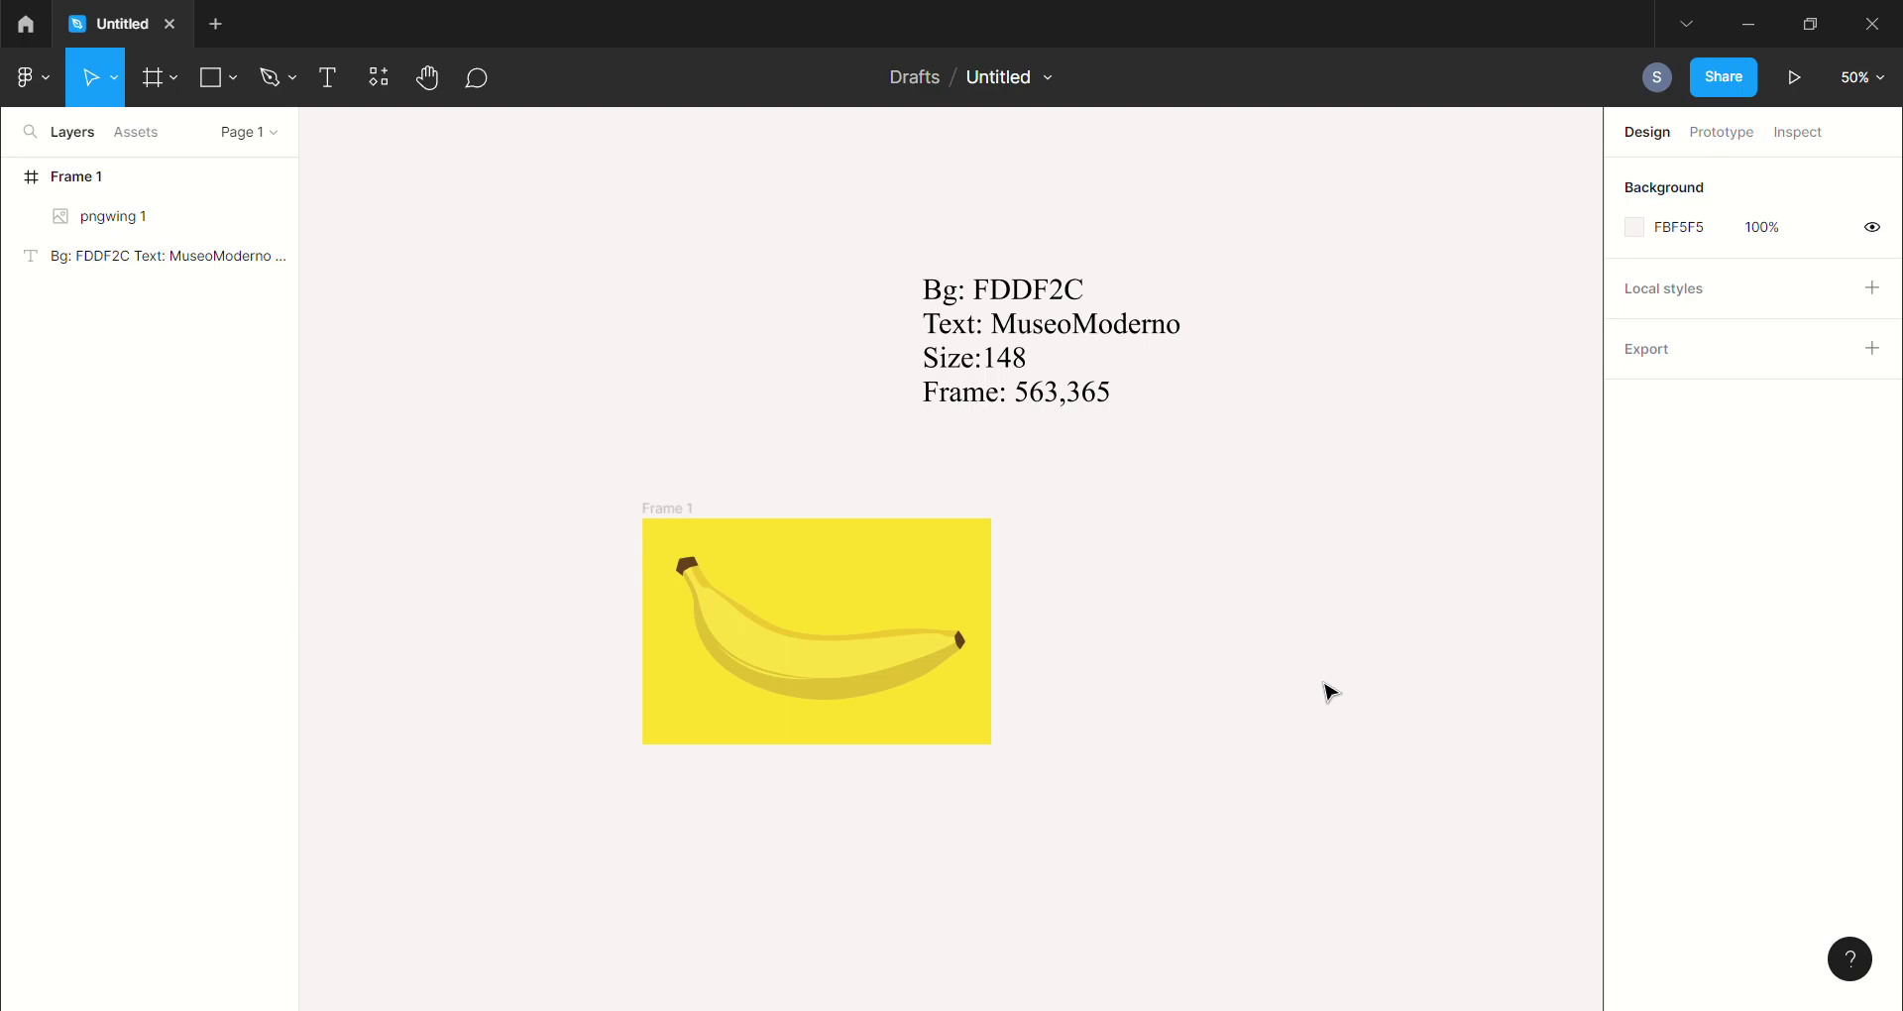
# Add a 'Banana' text layer inside Frame 1 below the banana
pyautogui.click(328, 80)
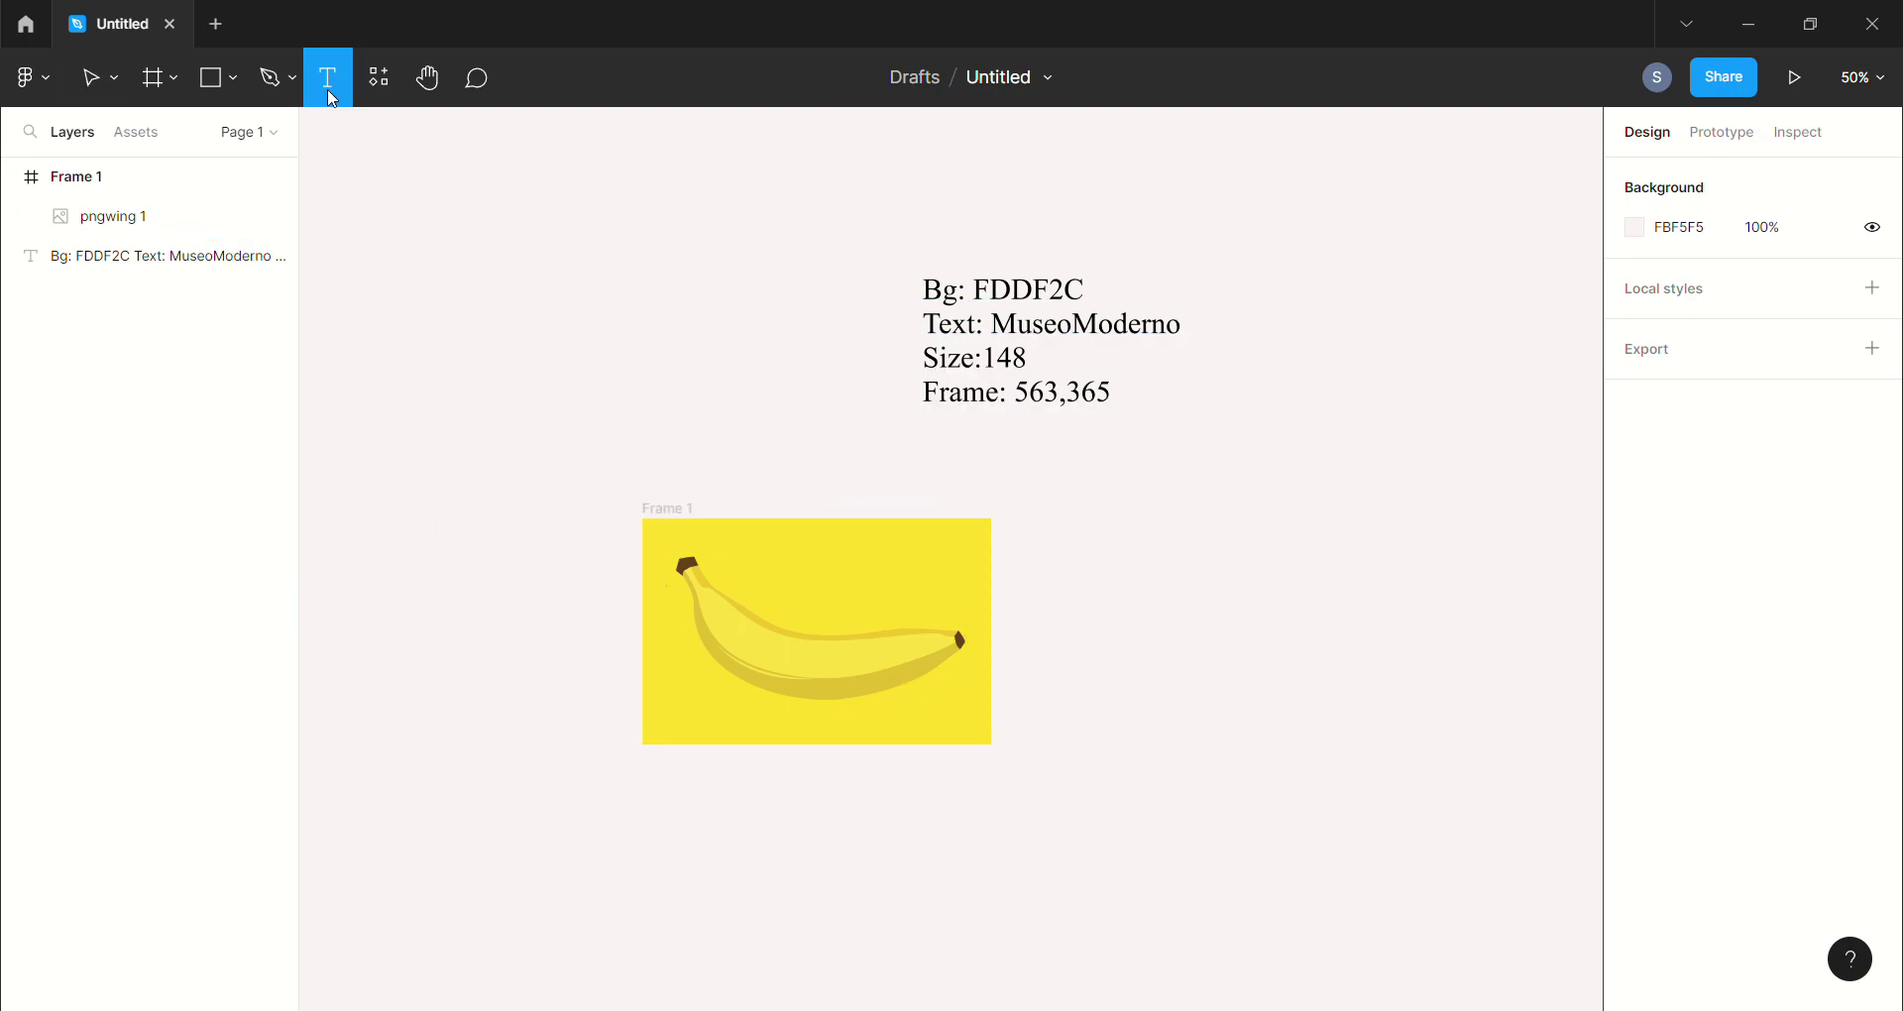
pyautogui.click(721, 694)
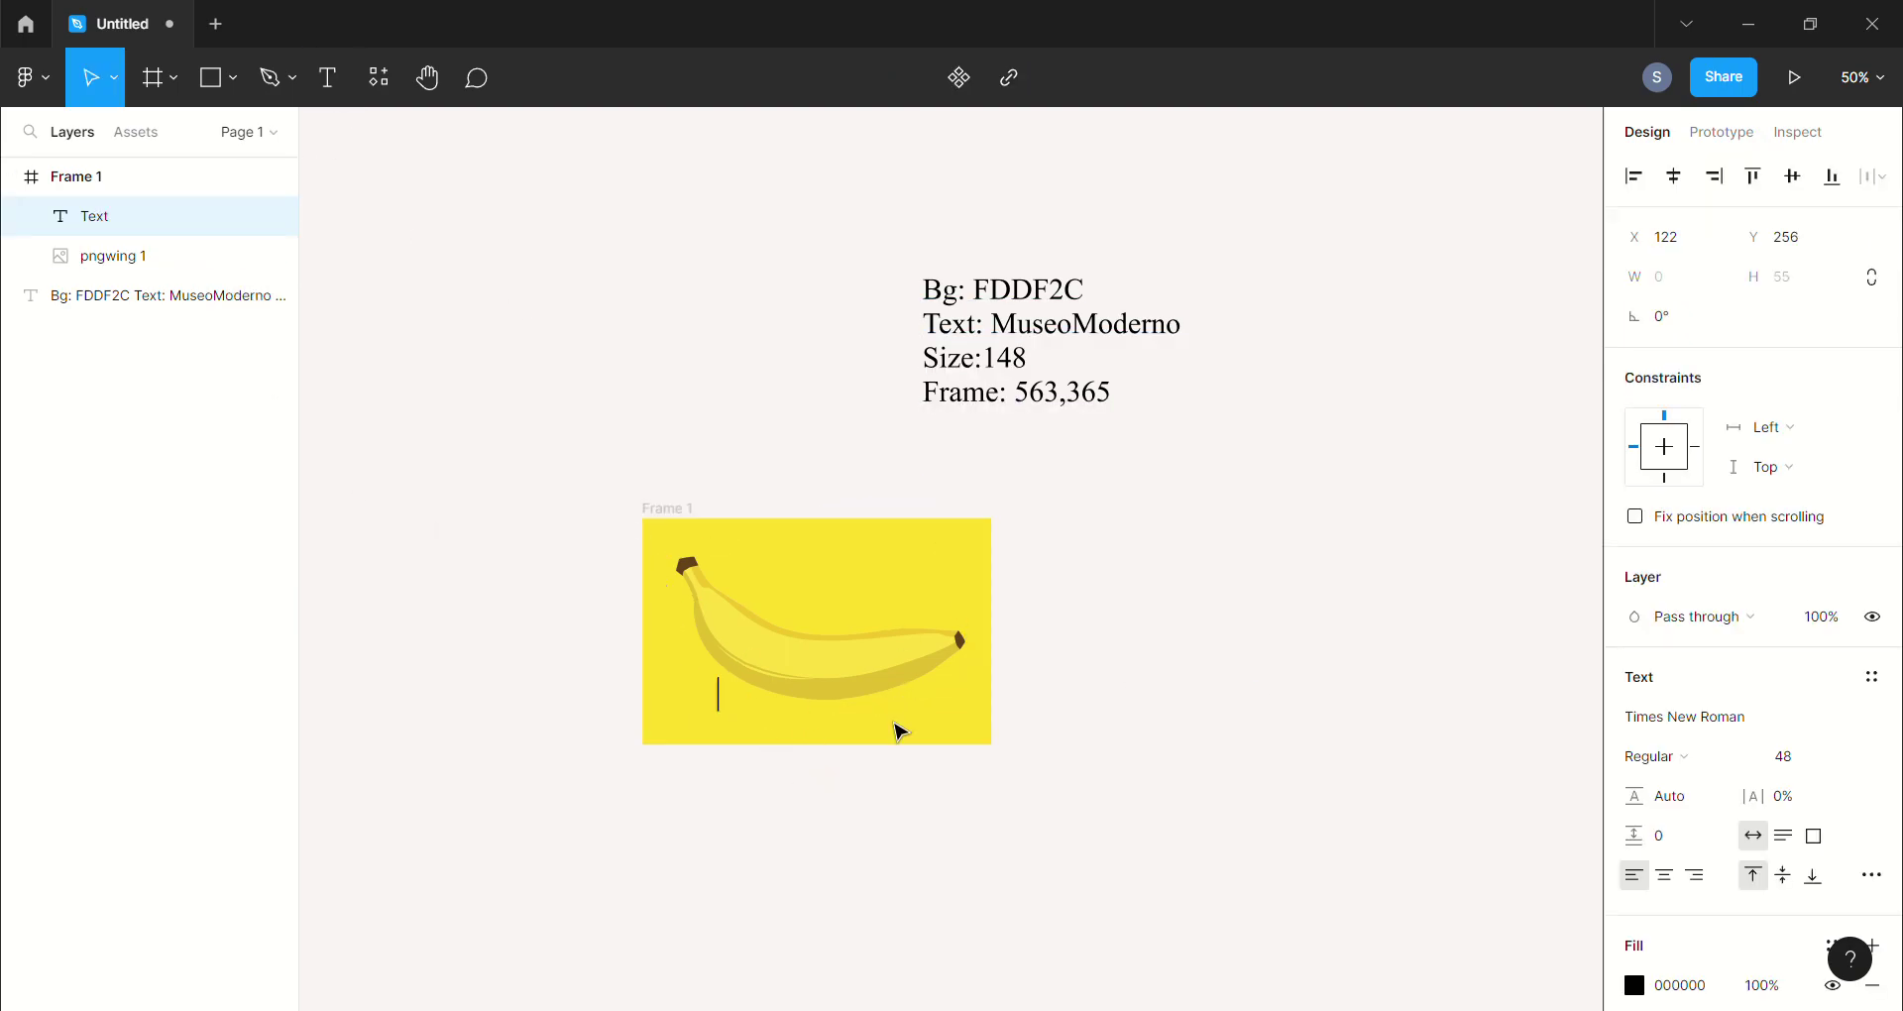
pyautogui.write('Bana')
pyautogui.write('na')
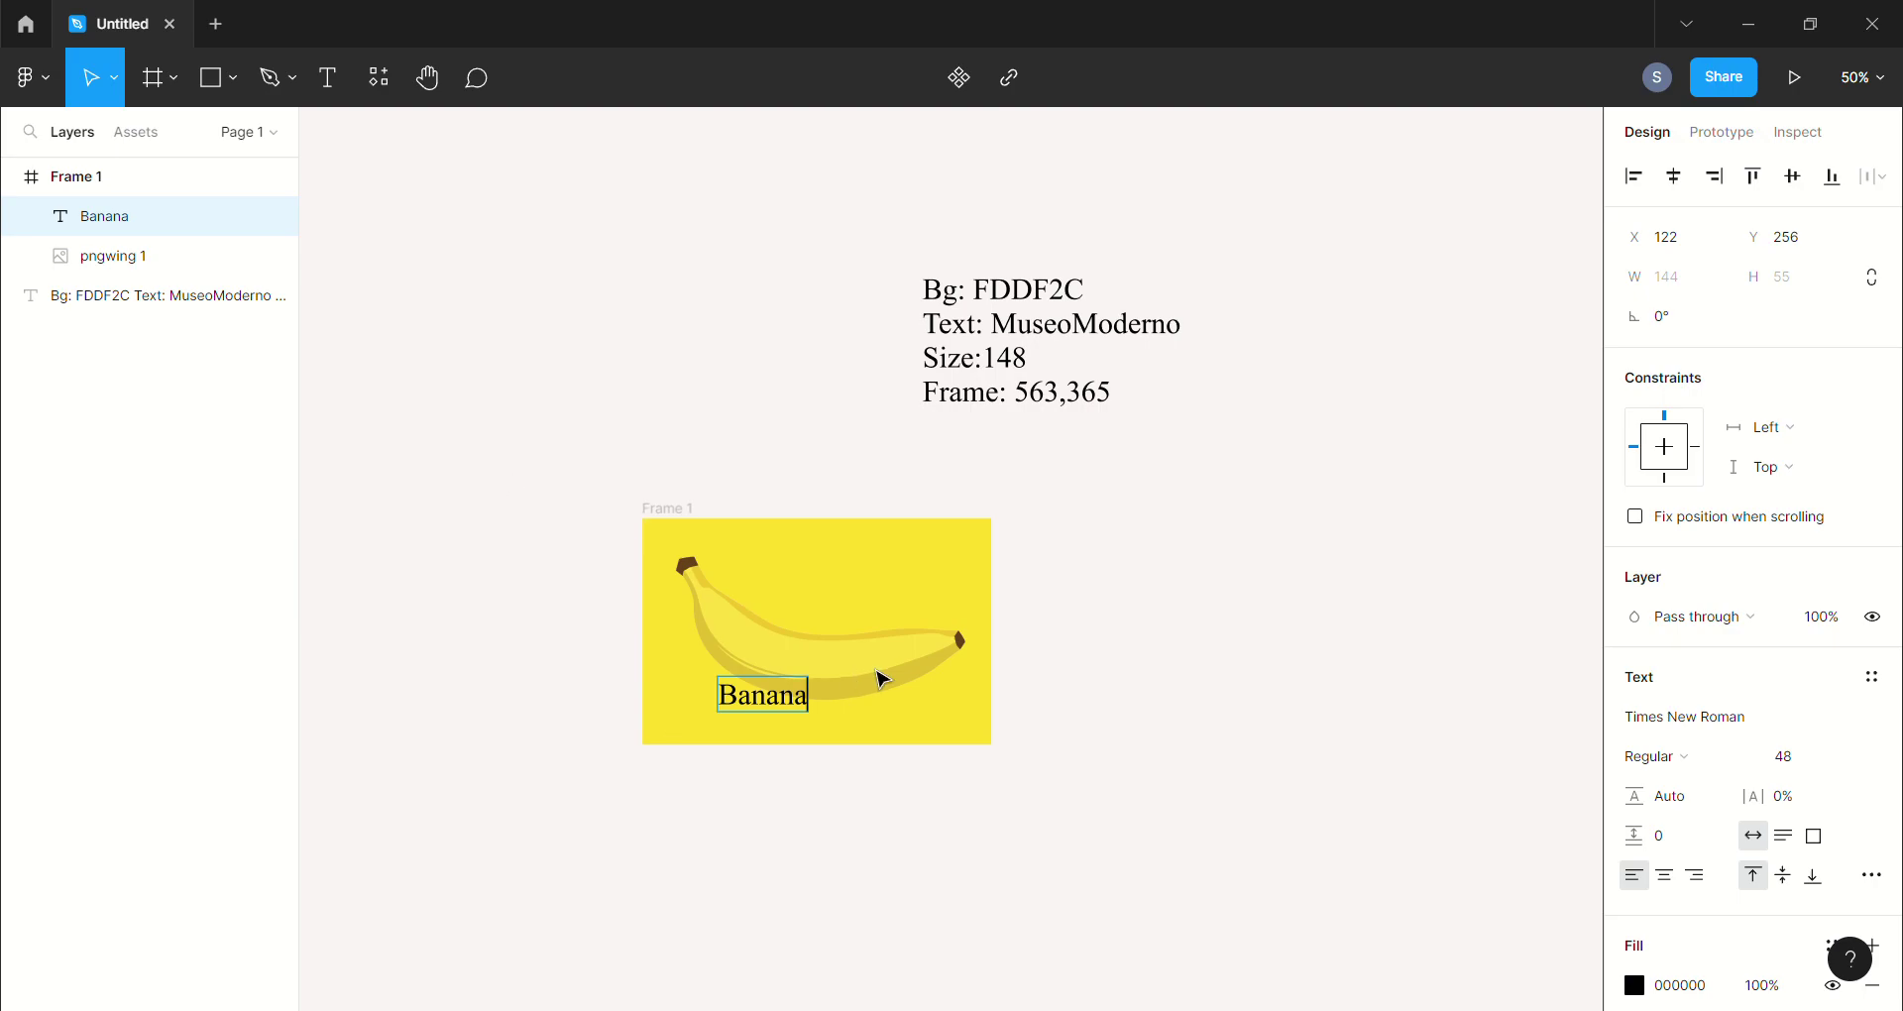
# Set the Banana text to MuseoModerno at size 148
pyautogui.doubleClick(777, 721)
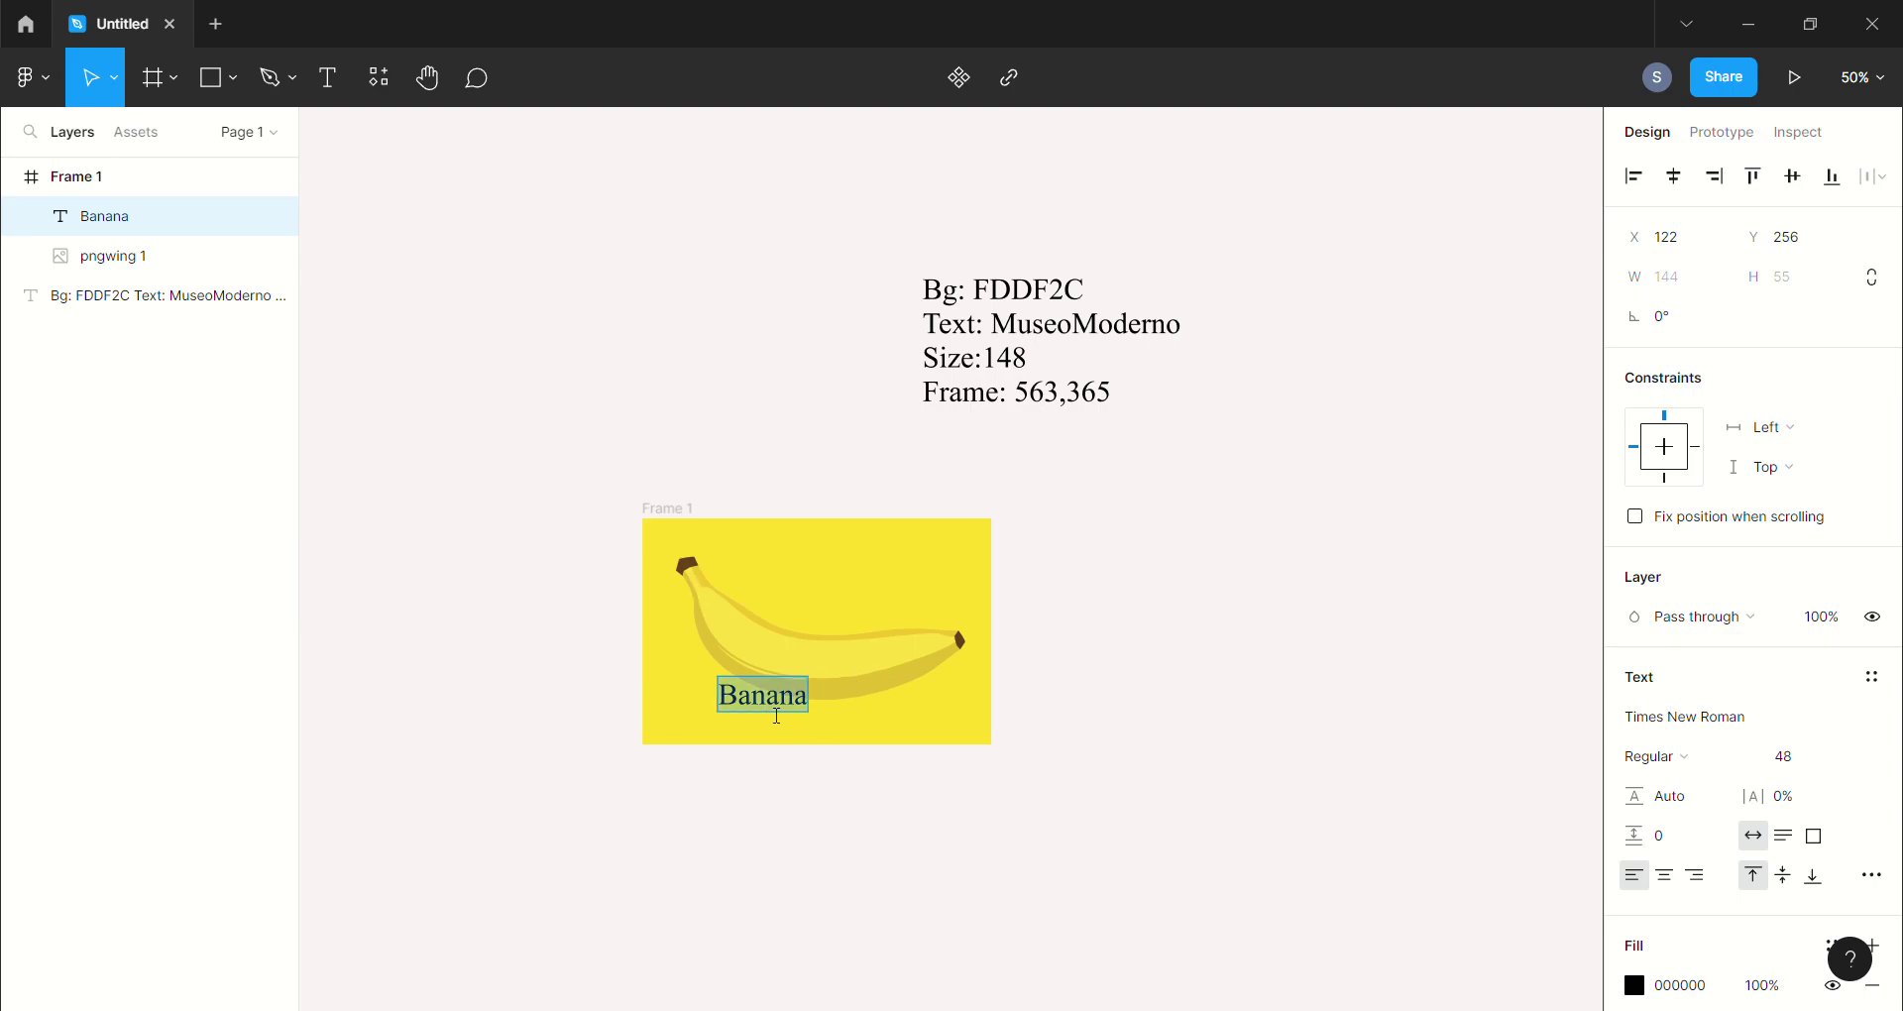
pyautogui.click(1706, 730)
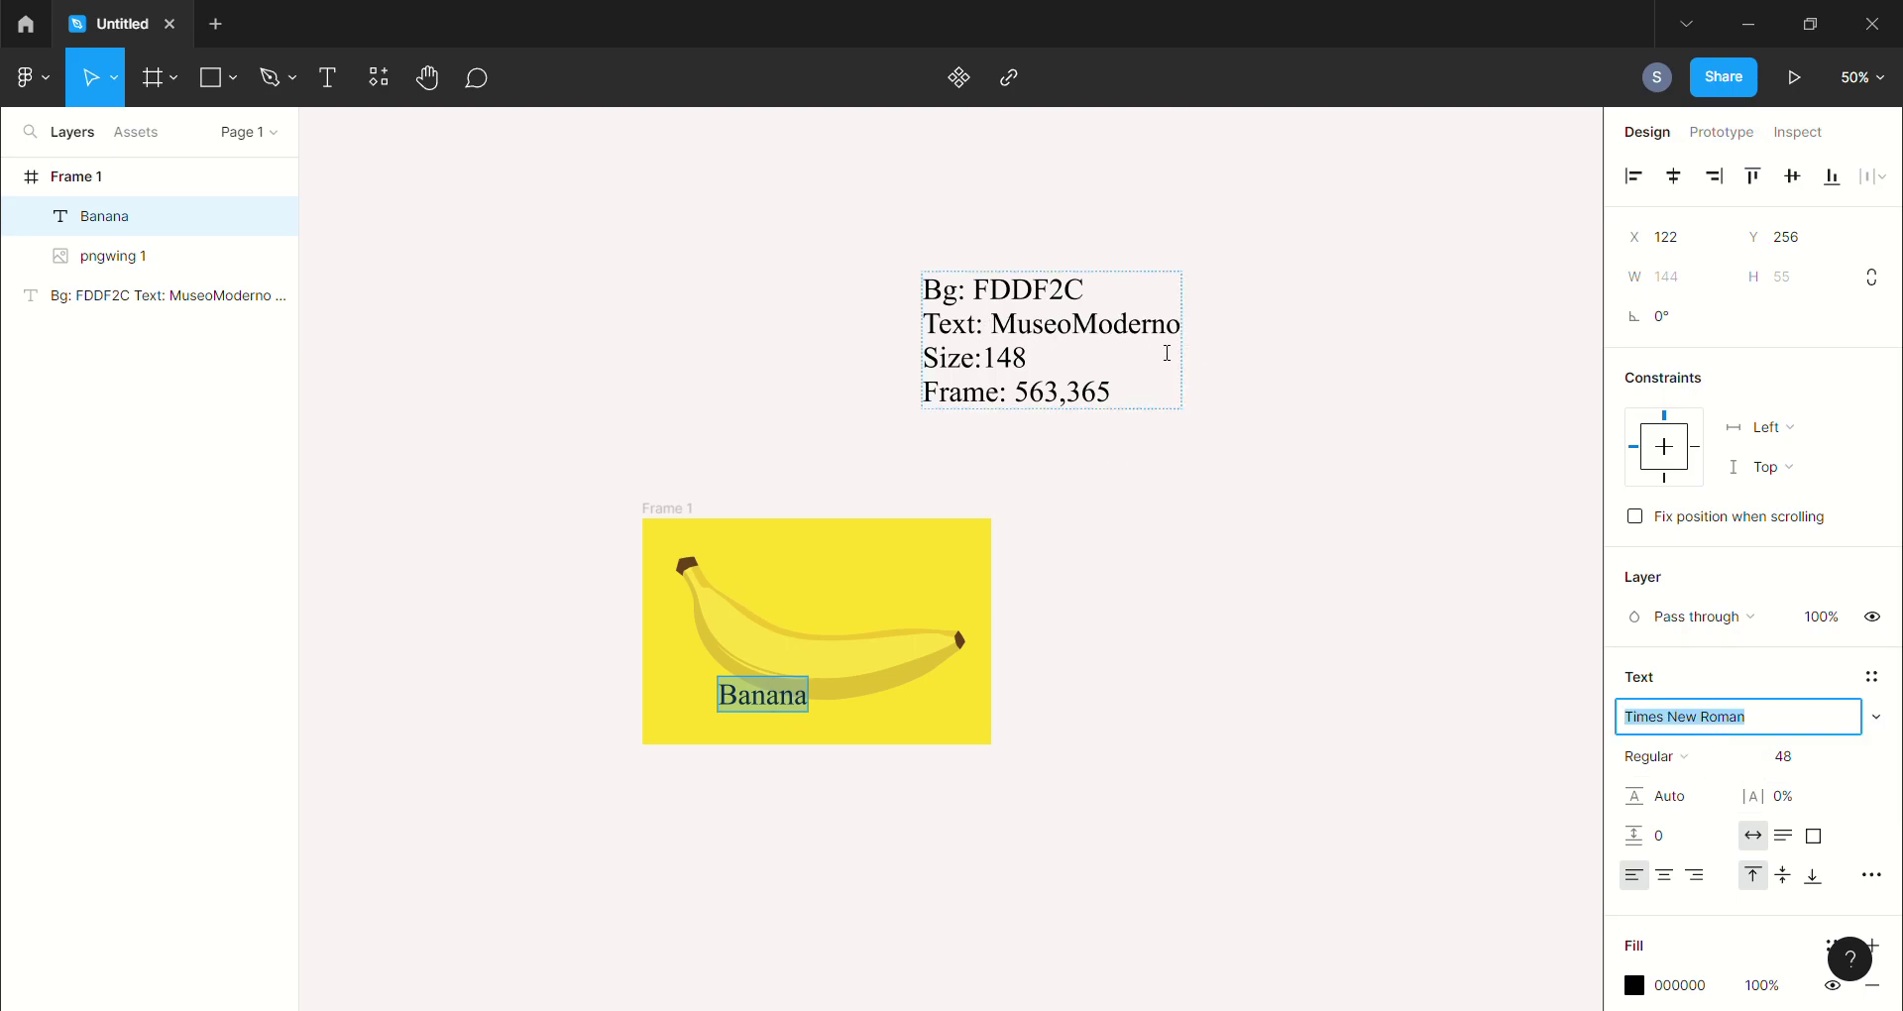
pyautogui.write('Mu')
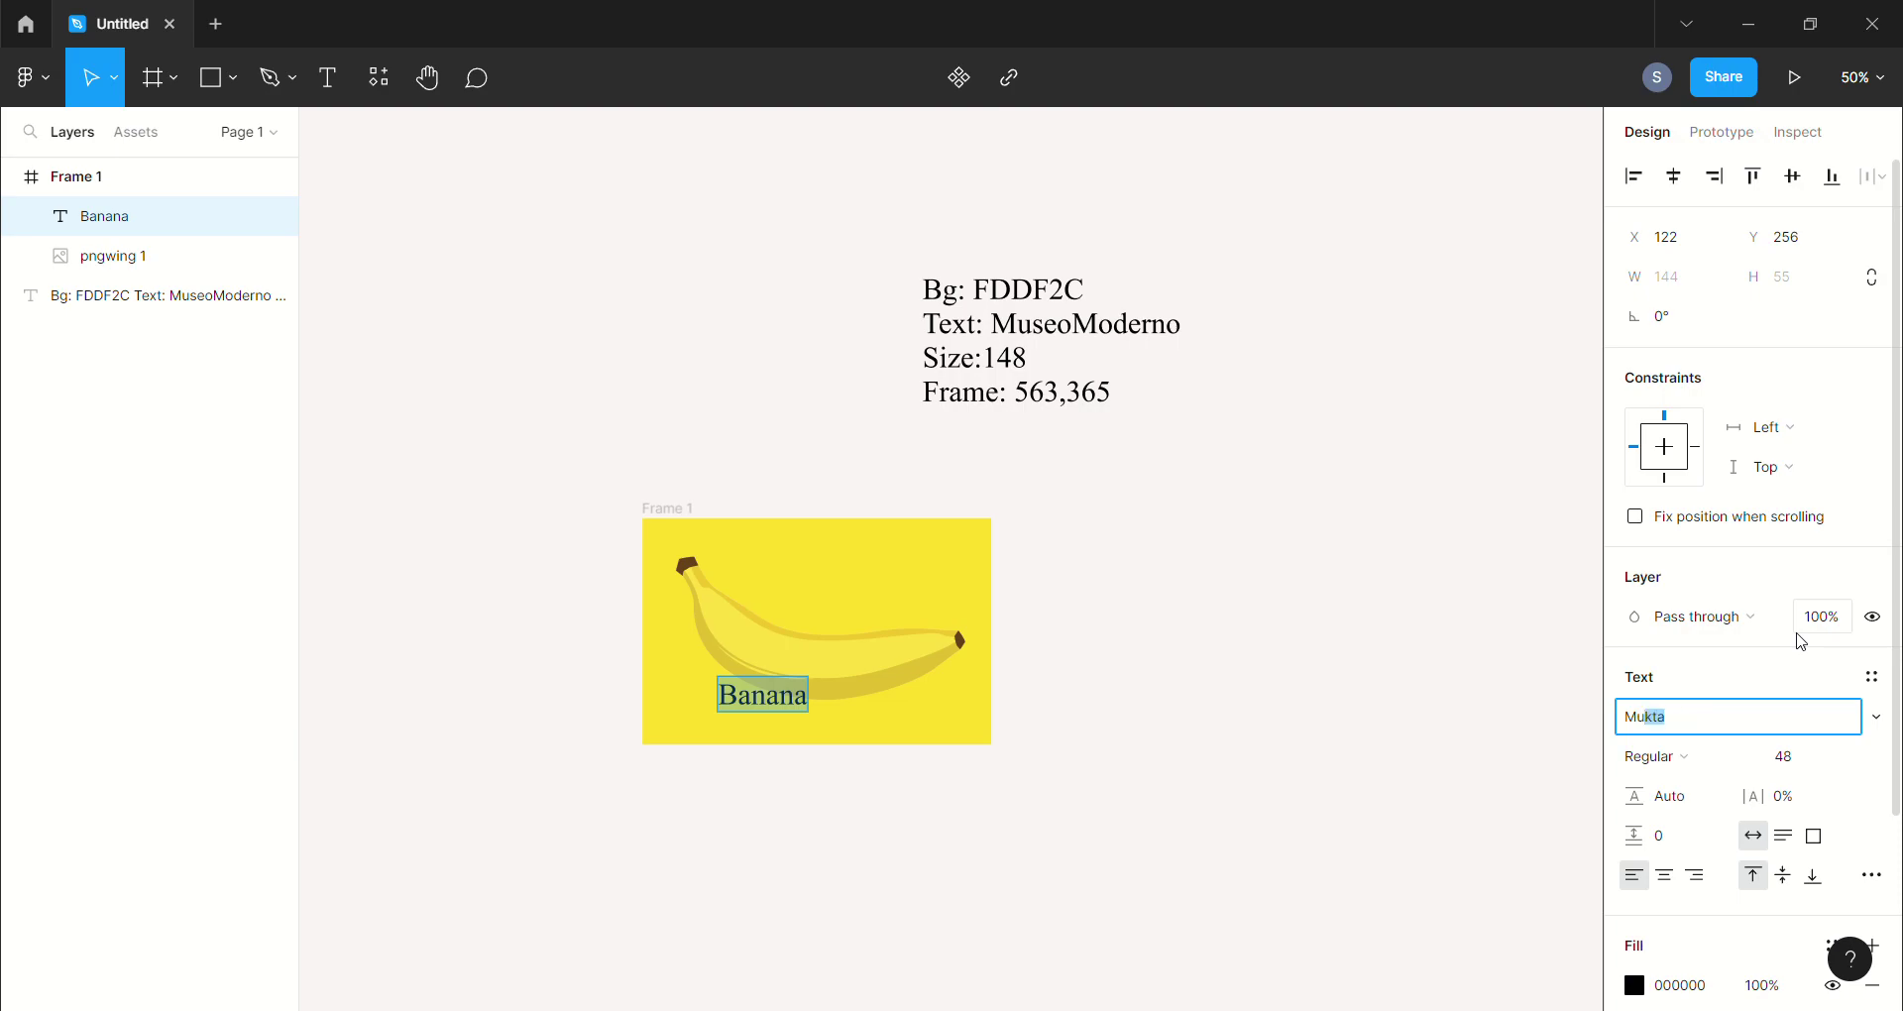
pyautogui.write('se')
pyautogui.press('Return')
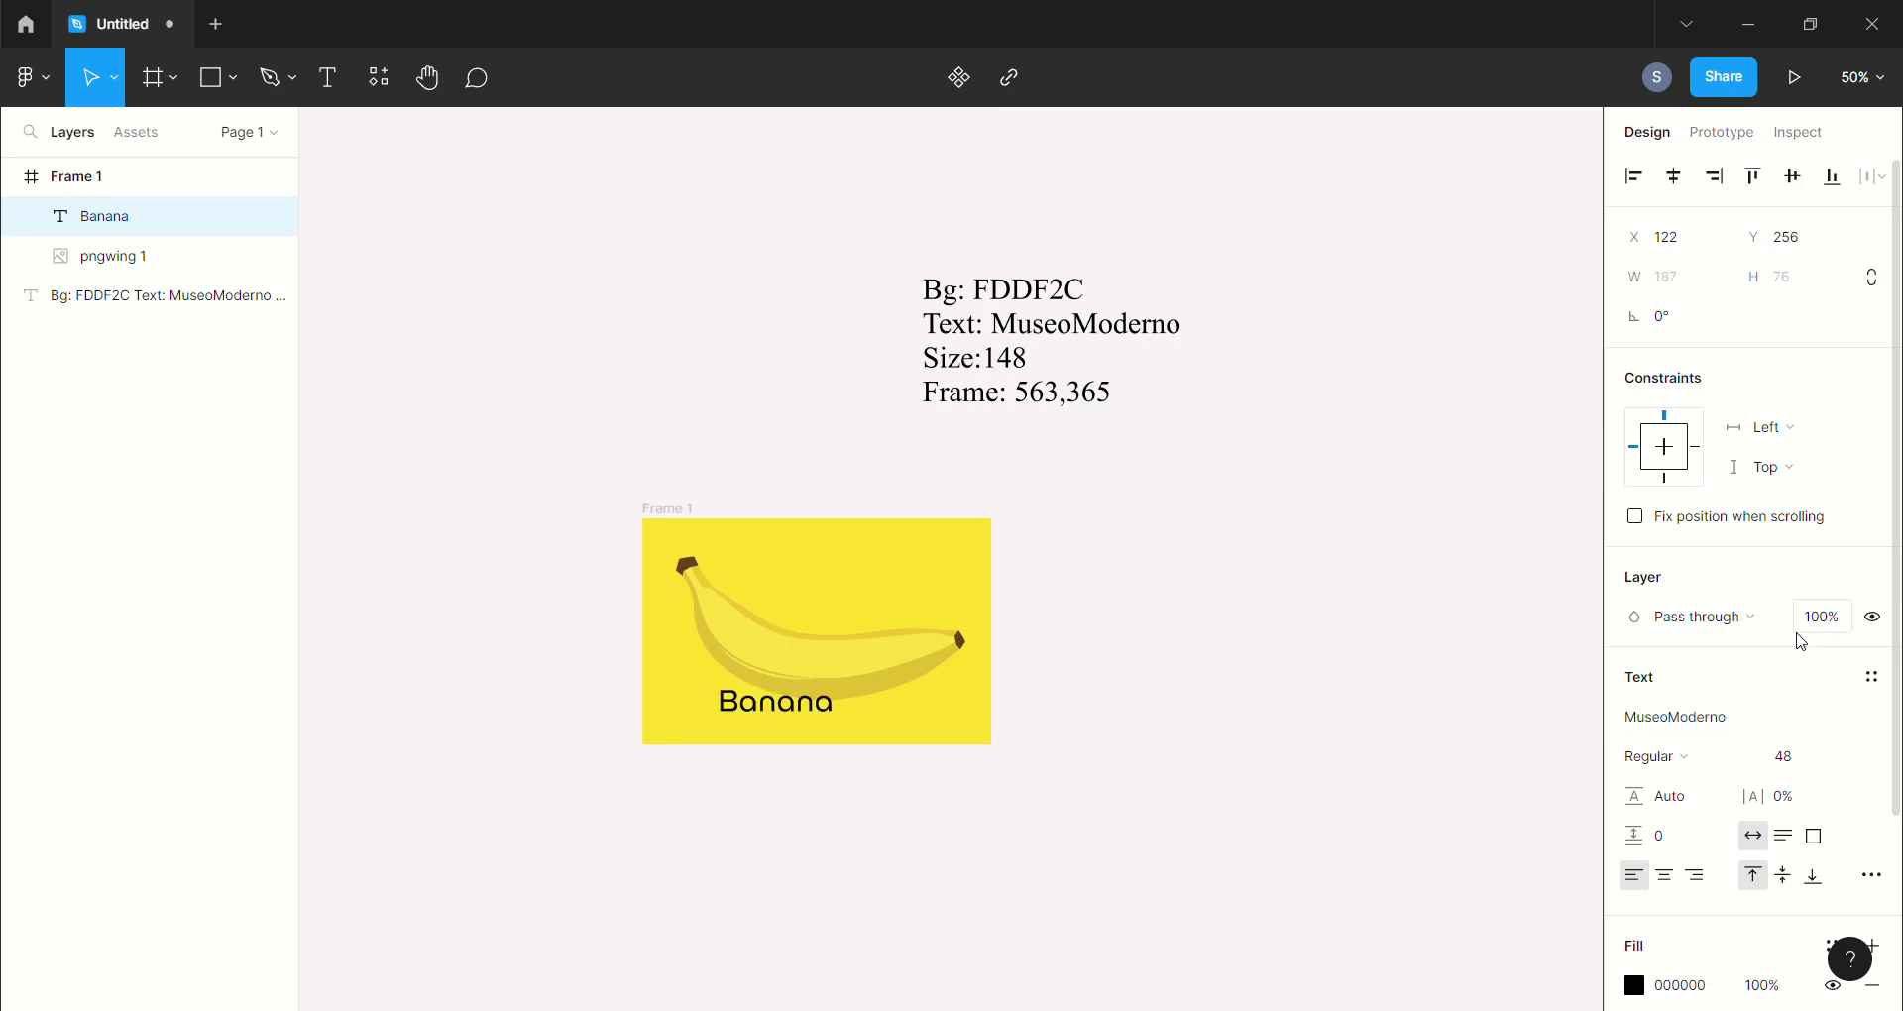
pyautogui.click(1785, 769)
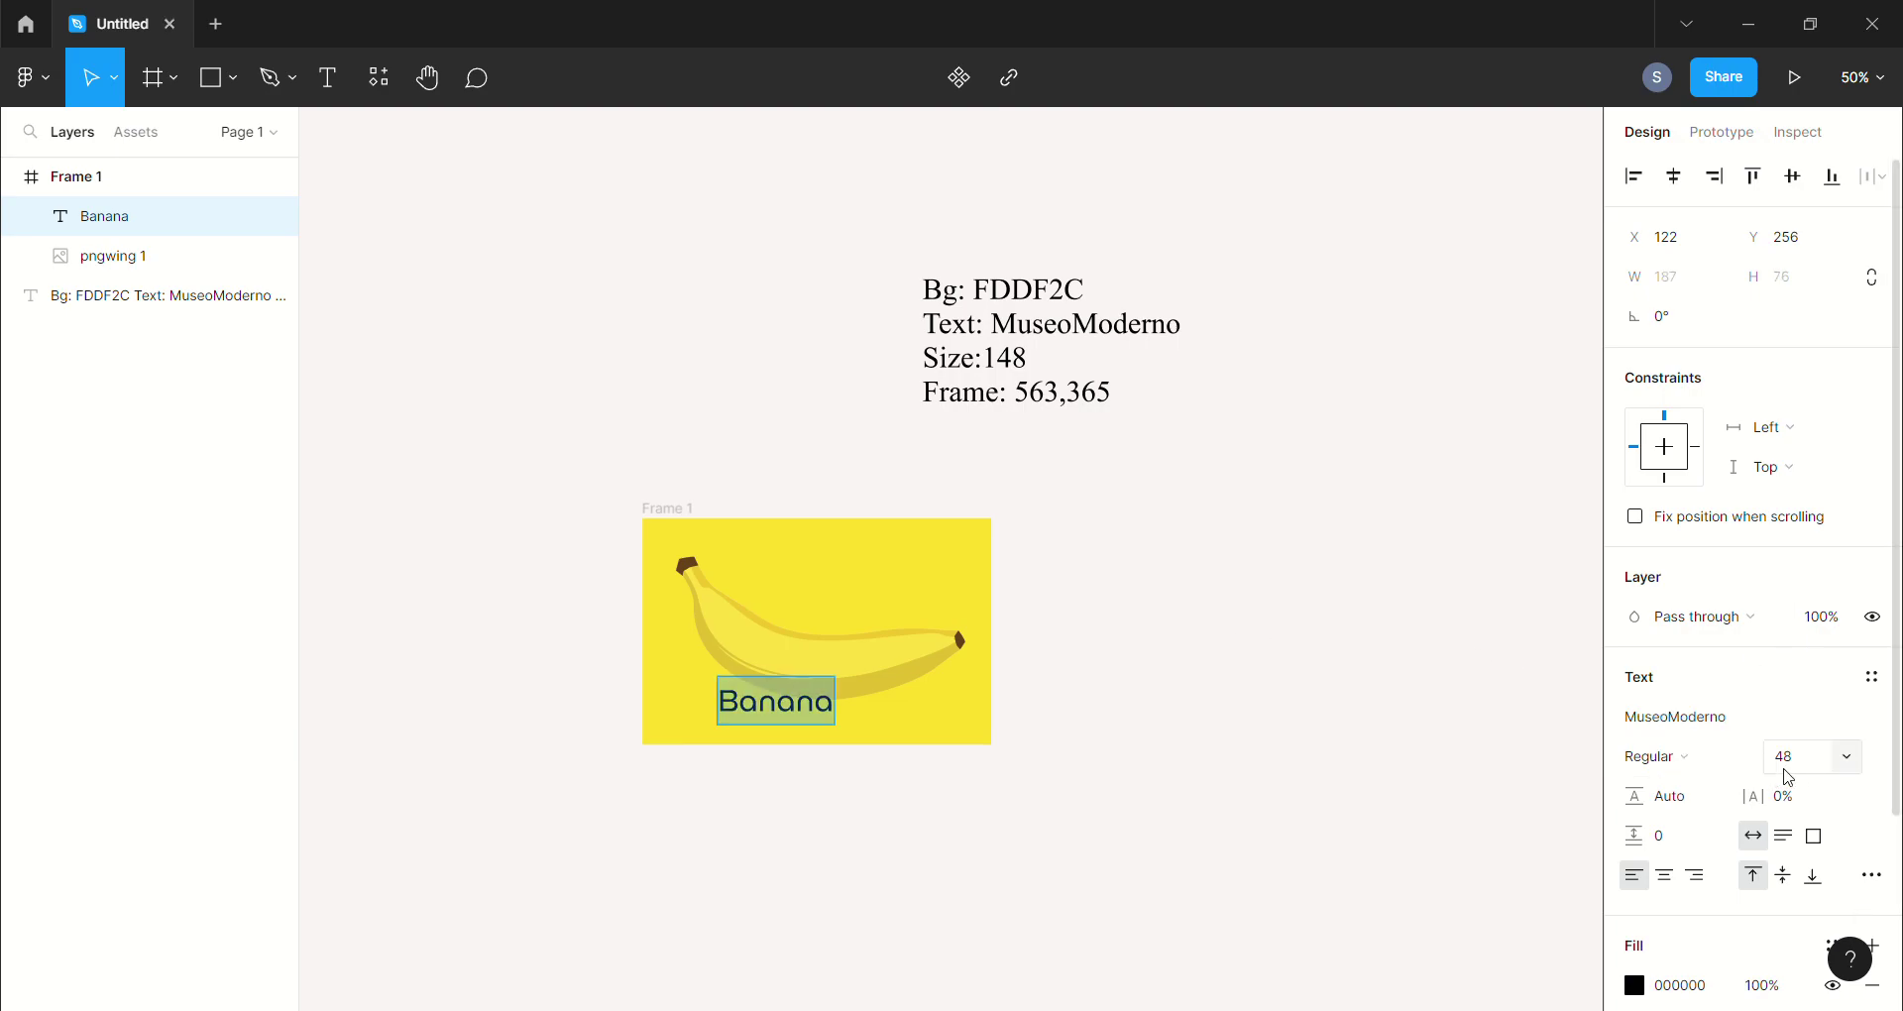
pyautogui.write('14')
pyautogui.press('Return')
# Position the Banana text at the frame's left edge, across the banana's middle
pyautogui.doubleClick(888, 764)
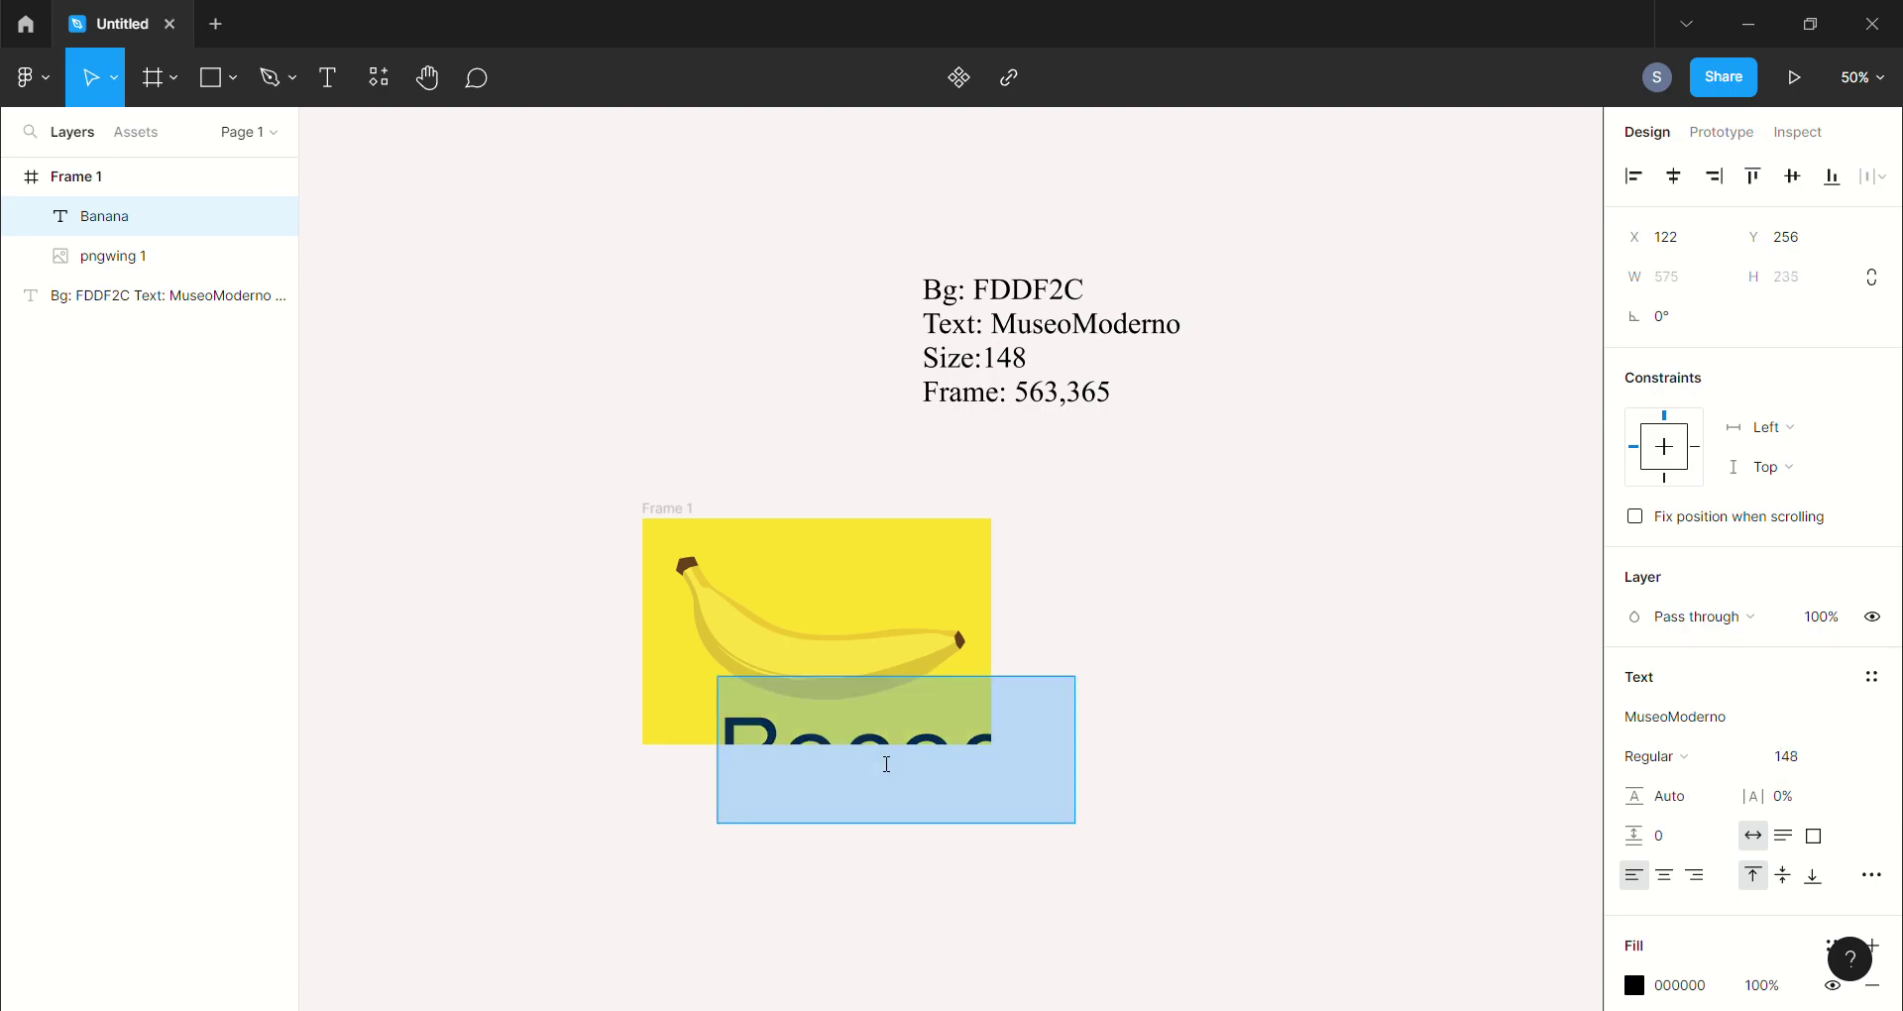
pyautogui.press('Escape')
pyautogui.moveTo(931, 747); pyautogui.dragTo(855, 628)
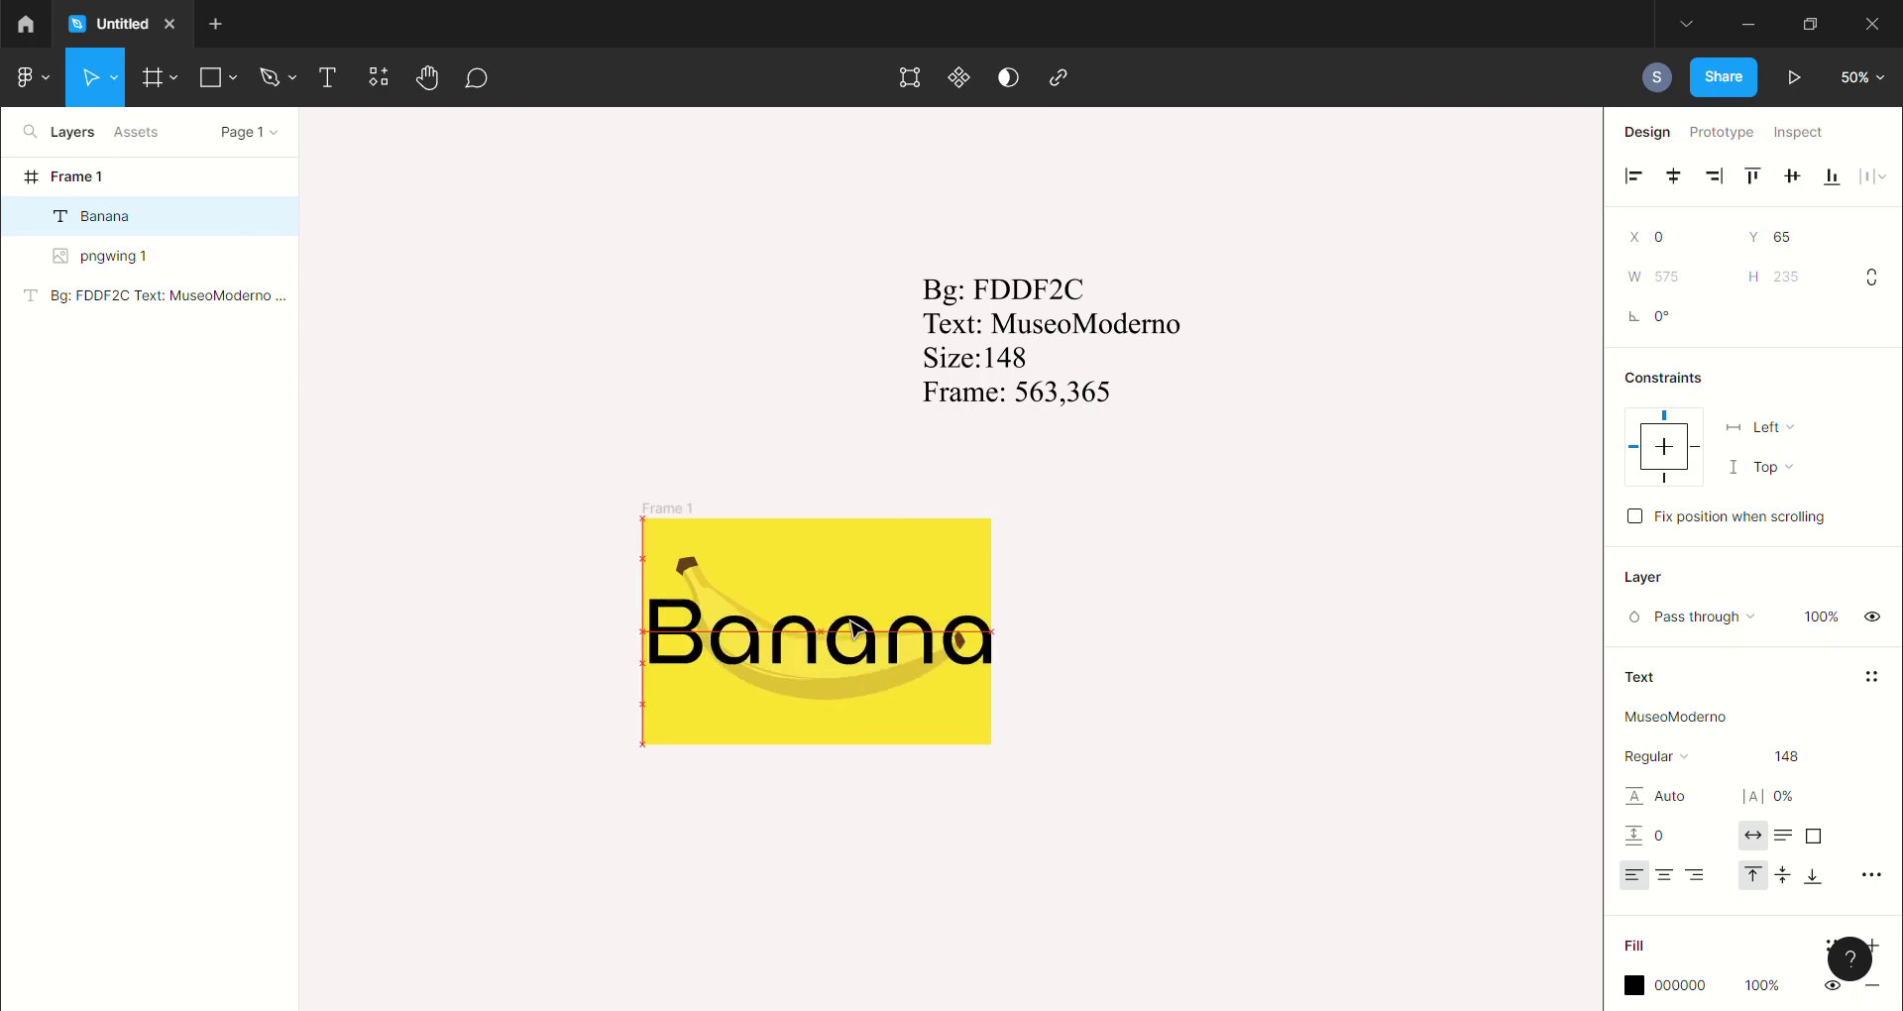
pyautogui.moveTo(854, 629); pyautogui.dragTo(849, 622)
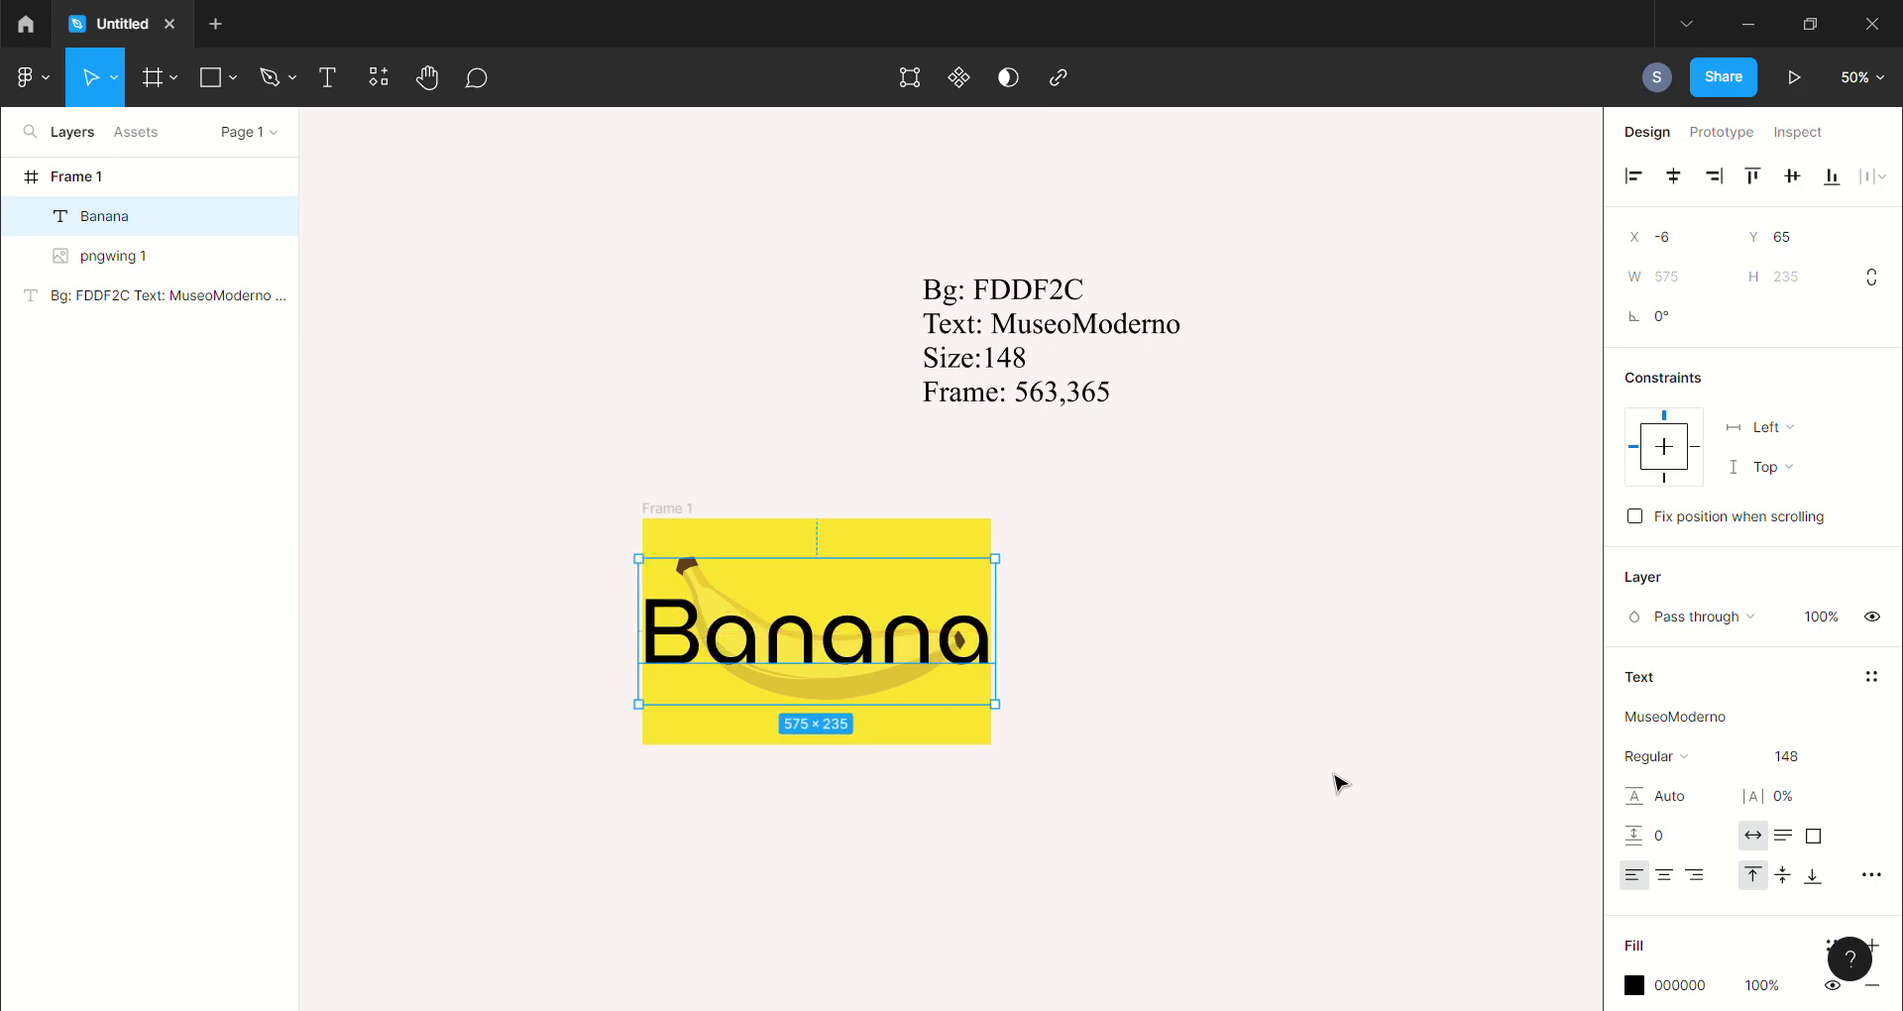
pyautogui.press('Down')
pyautogui.press('Down')
pyautogui.press('Down')
pyautogui.press('Down')
pyautogui.press('Down')
pyautogui.press('Down')
pyautogui.press('Down')
pyautogui.press('Down')
pyautogui.press('Down')
pyautogui.press('Down')
pyautogui.press('Down')
pyautogui.press('Down')
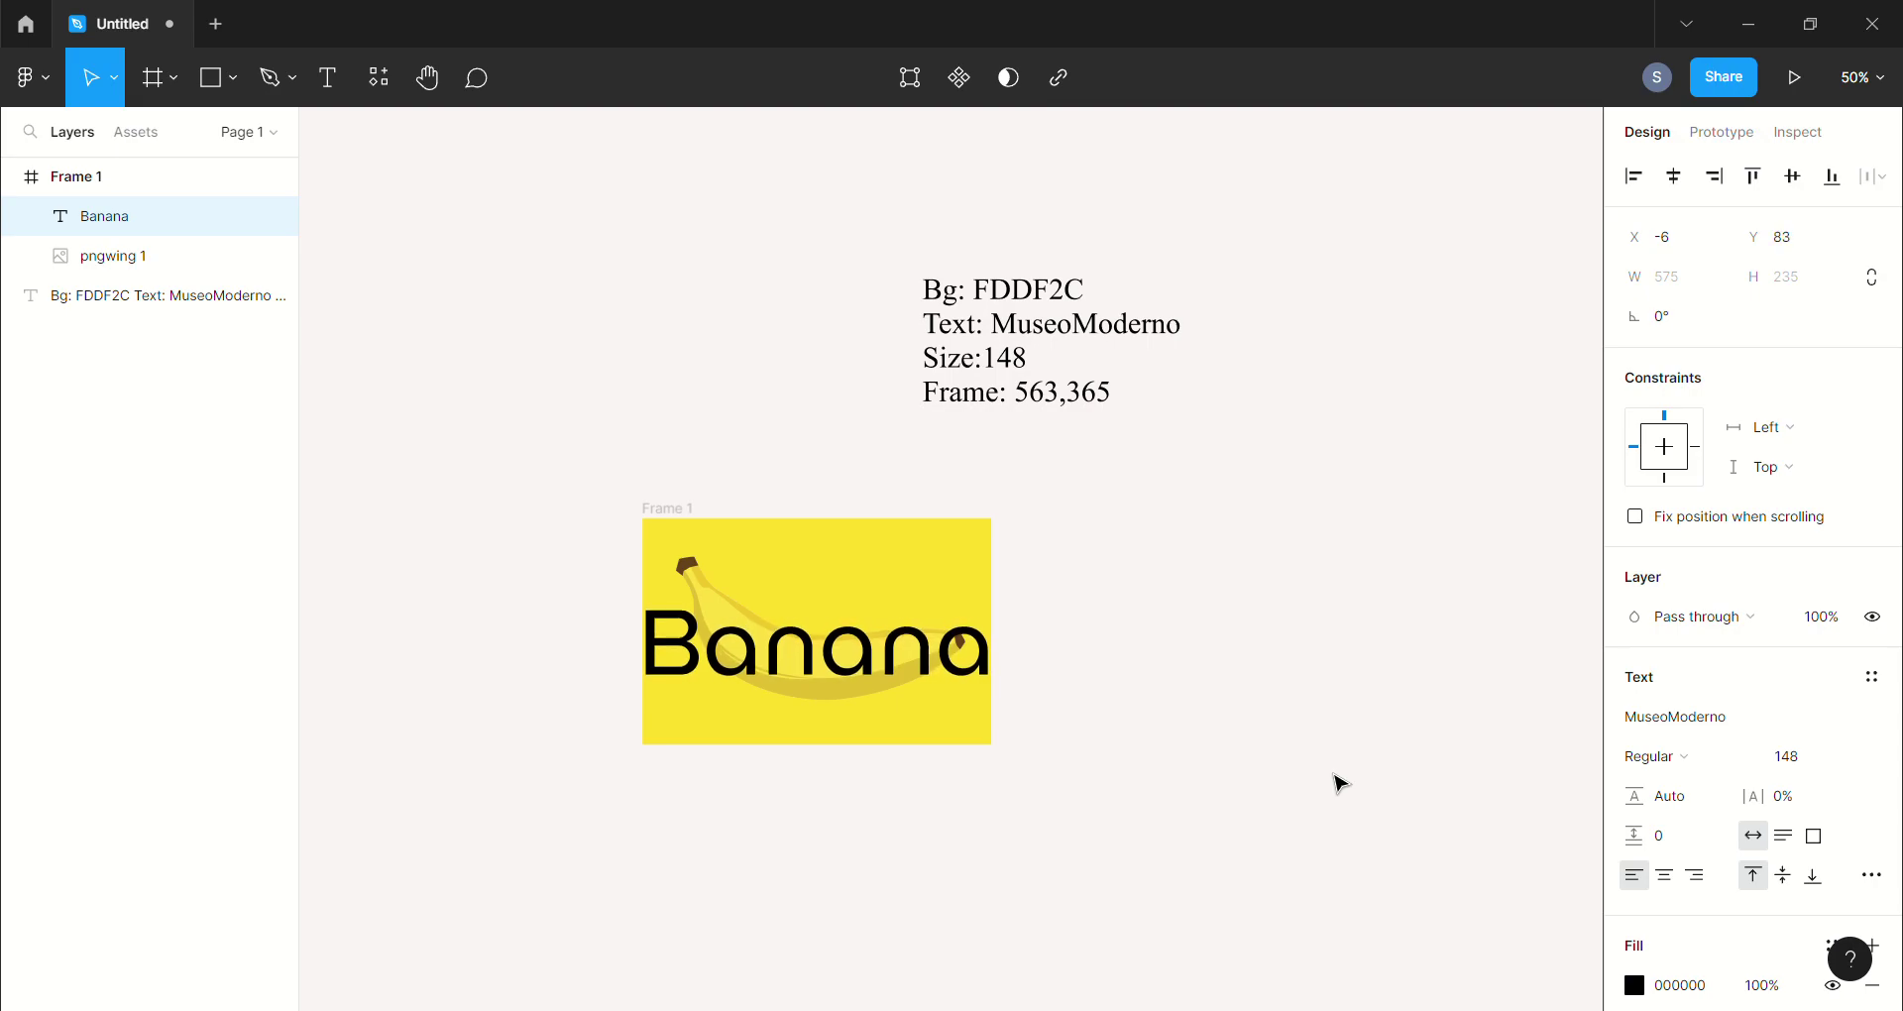
pyautogui.press('Down')
pyautogui.press('Down')
pyautogui.press('Down')
pyautogui.press('Right')
pyautogui.press('Down')
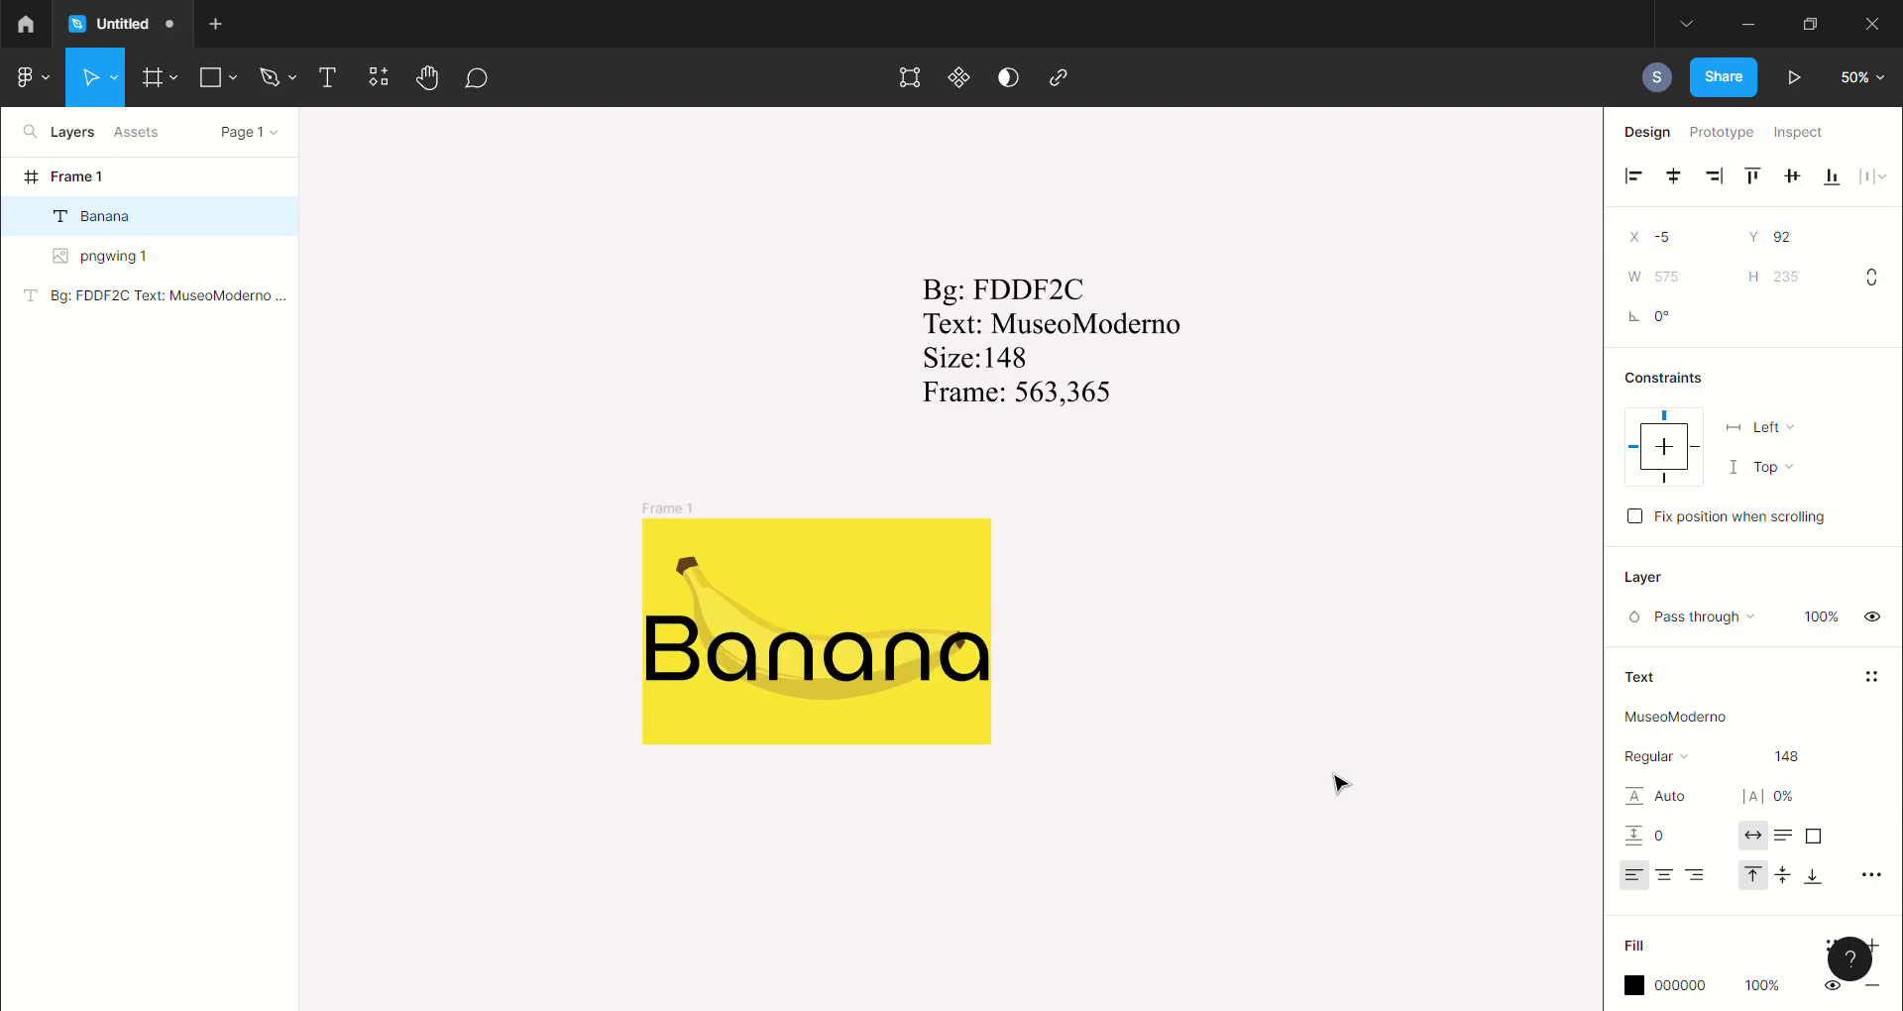
pyautogui.press('Right')
pyautogui.press('Up')
pyautogui.press('Up')
pyautogui.press('Up')
pyautogui.press('Up')
pyautogui.press('Up')
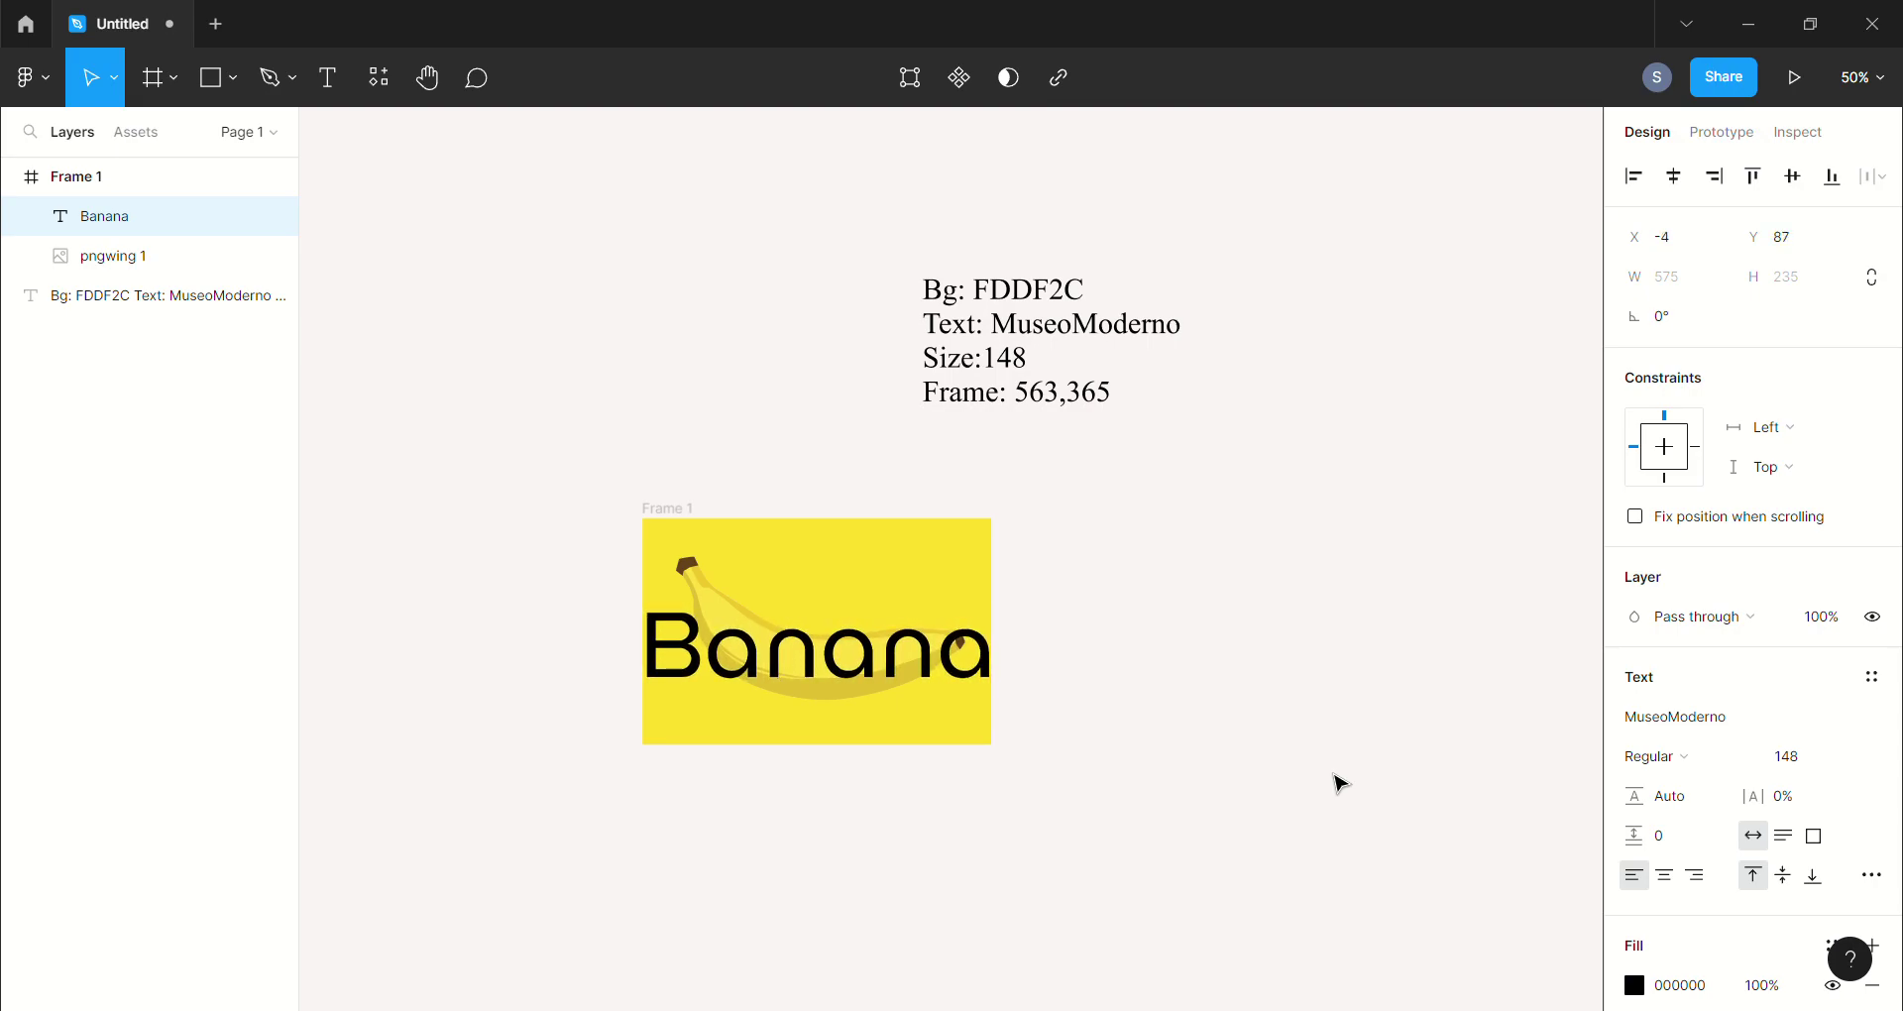
pyautogui.press('Down')
pyautogui.press('Down')
pyautogui.press('Down')
pyautogui.press('Down')
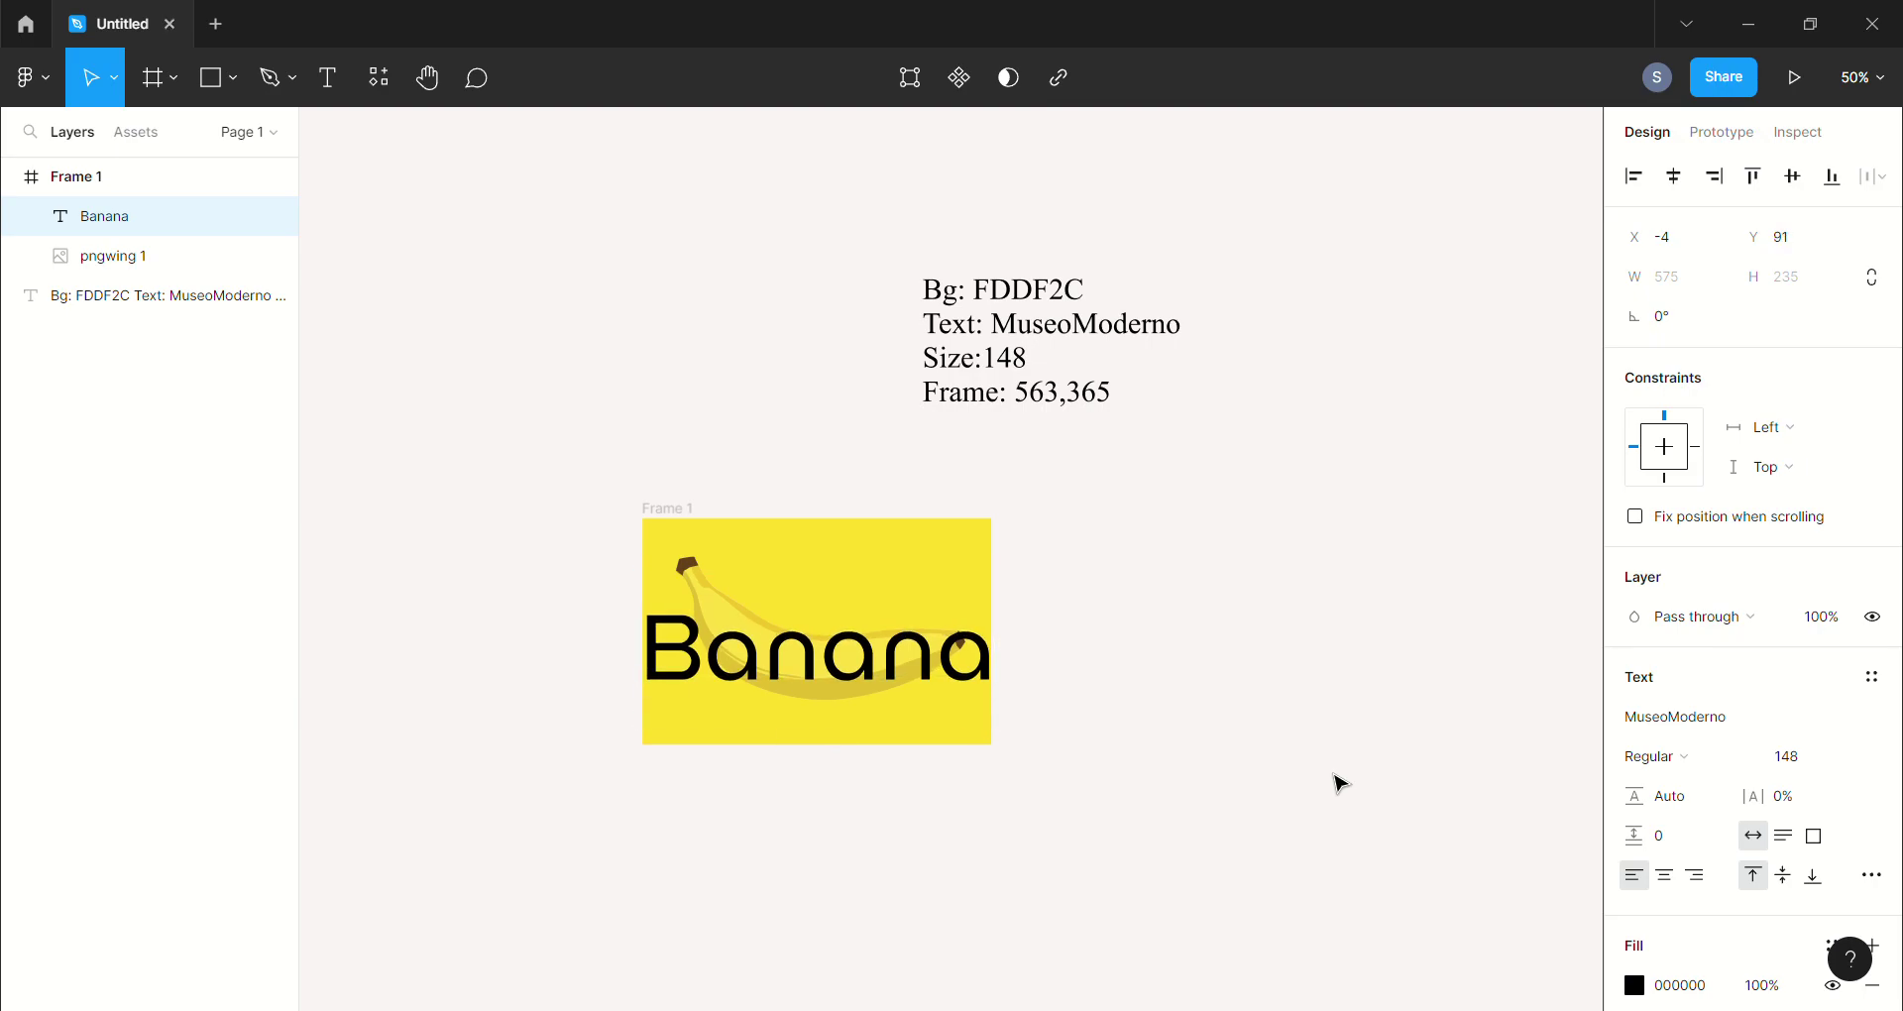
pyautogui.press('Down')
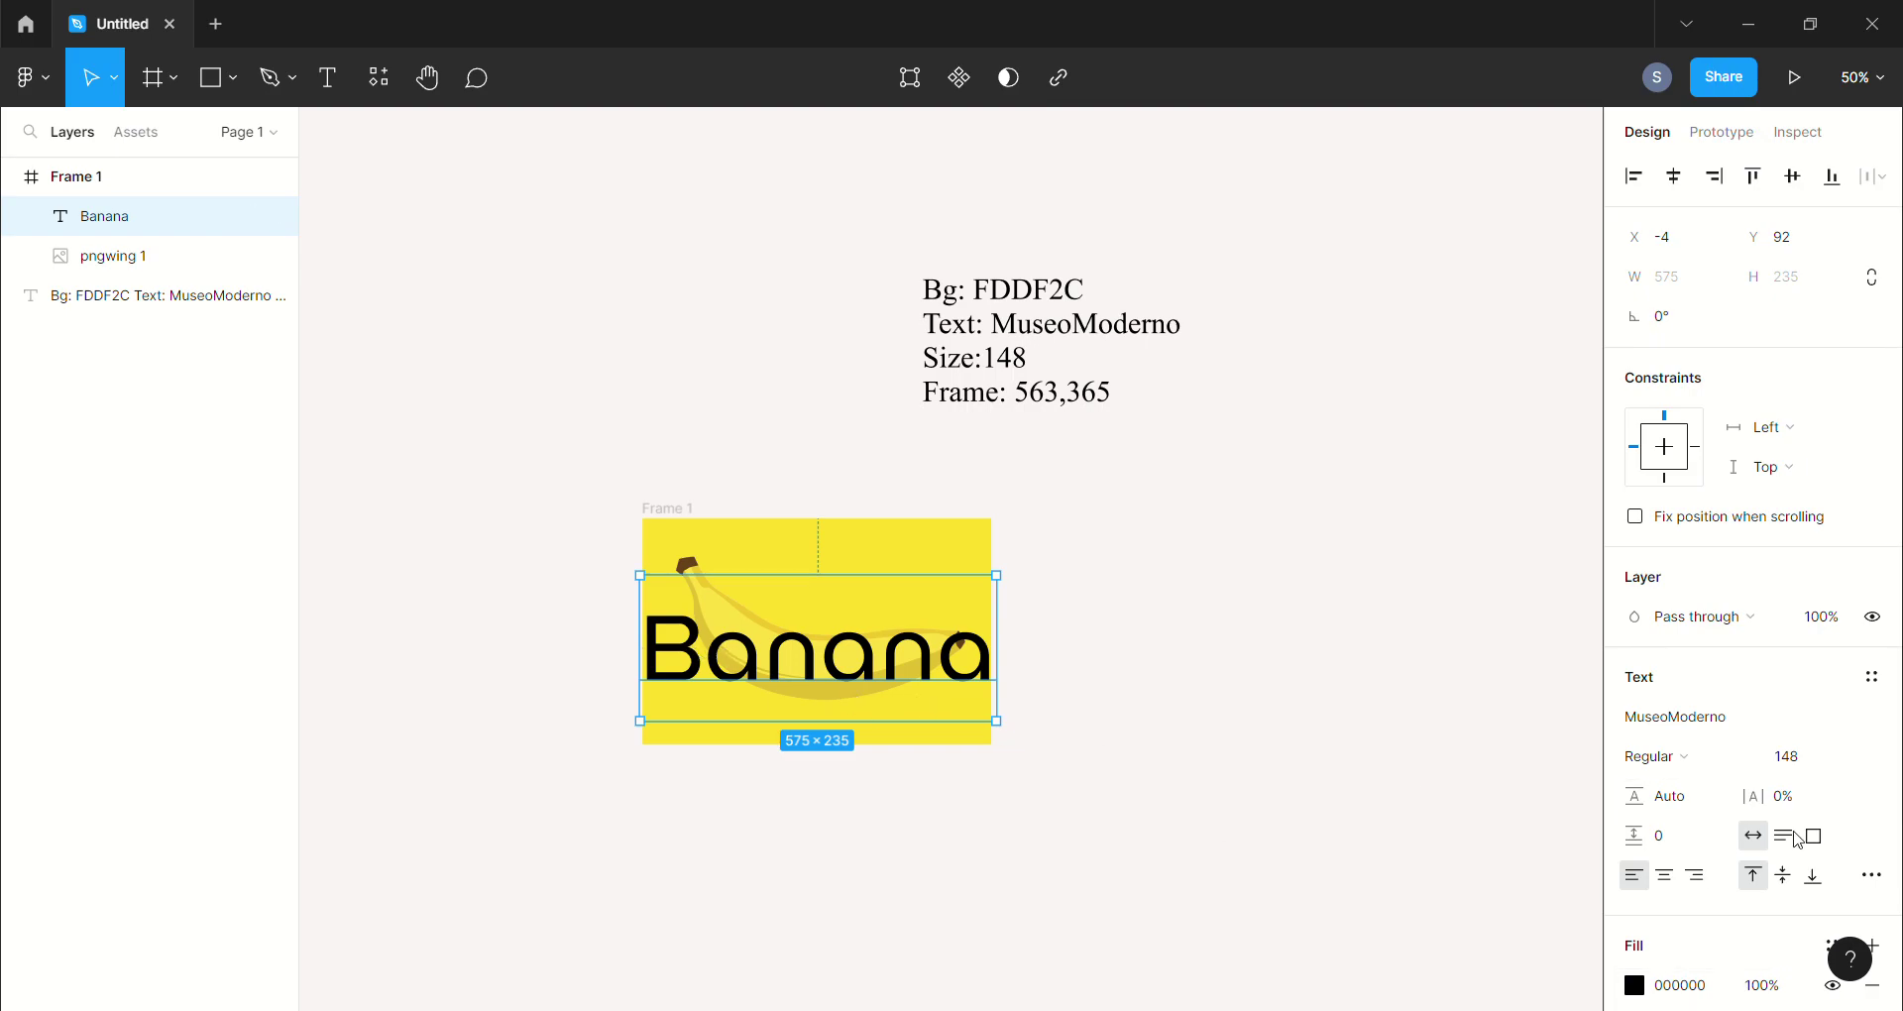
# Make the Banana text white (FFFFFF) and duplicate the Banana layer
pyautogui.scroll(-5, 1646, 899)
pyautogui.click(1641, 742)
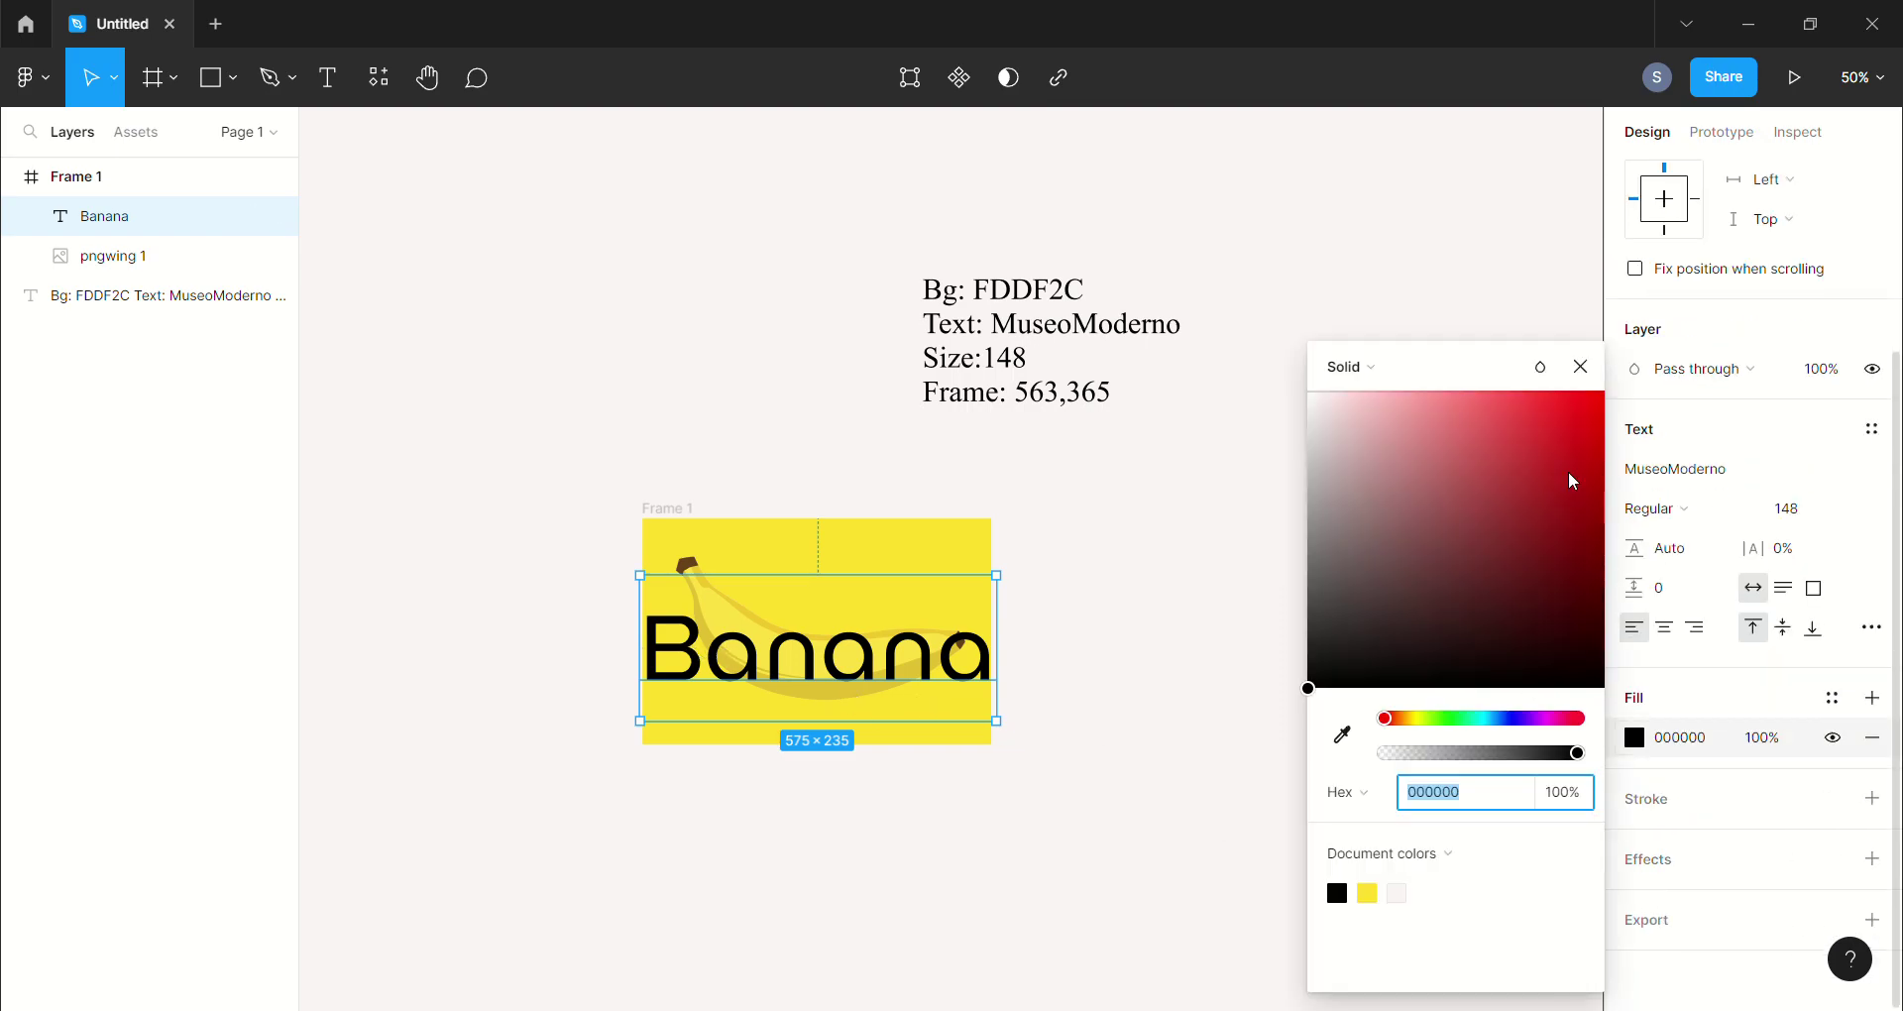
pyautogui.write('FFFFFF')
pyautogui.press('Return')
pyautogui.click(1128, 701)
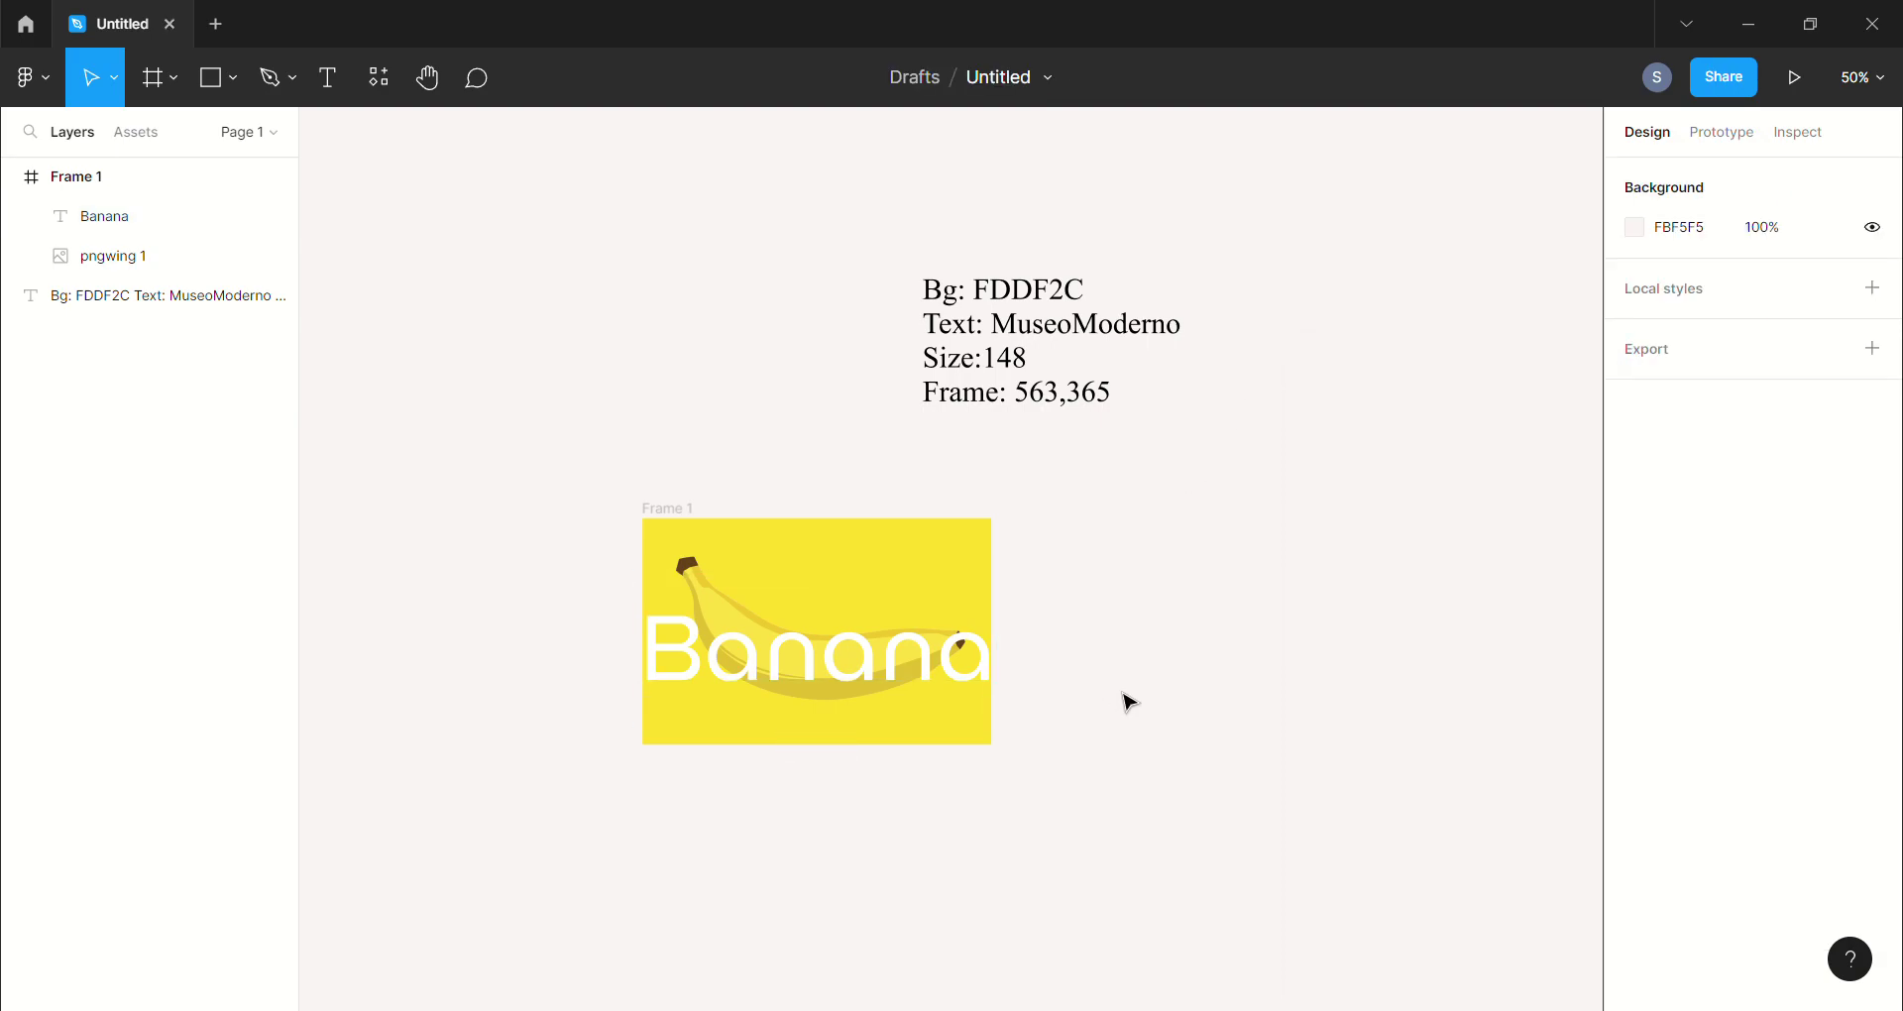
pyautogui.click(109, 218)
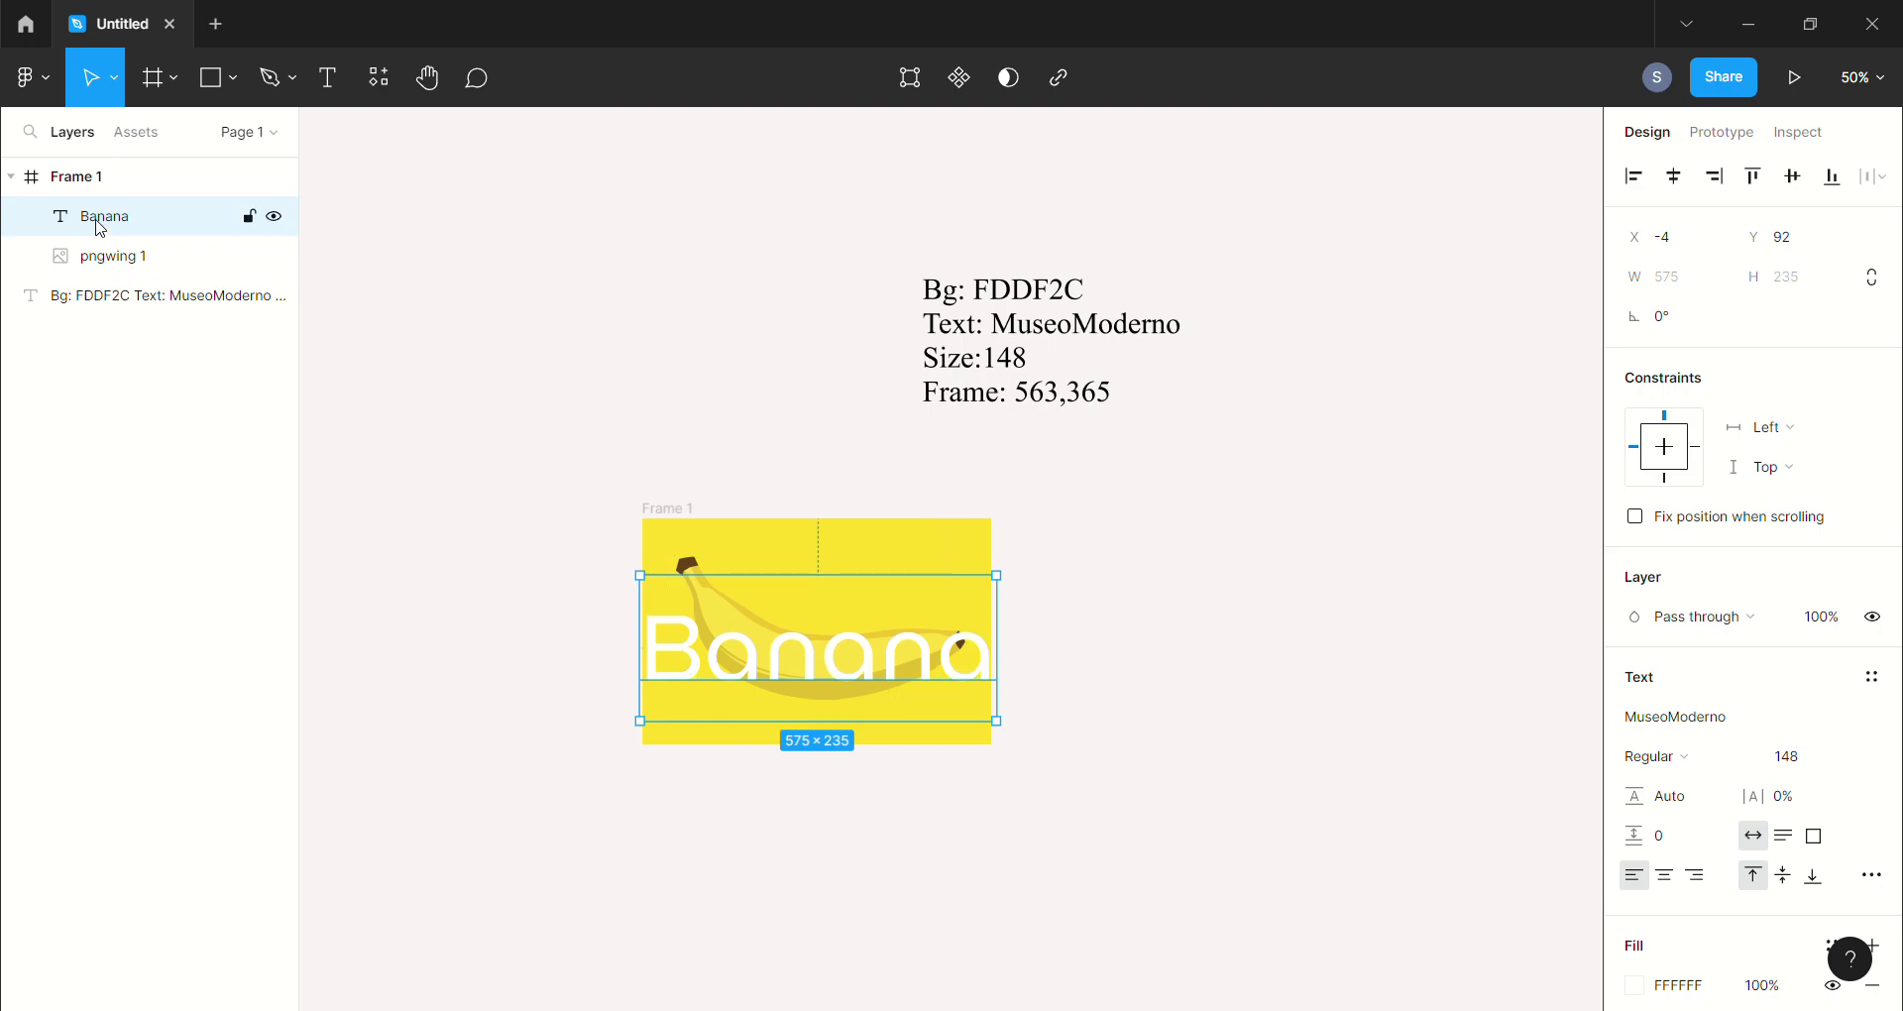
pyautogui.hotkey('ctrl', 'd')
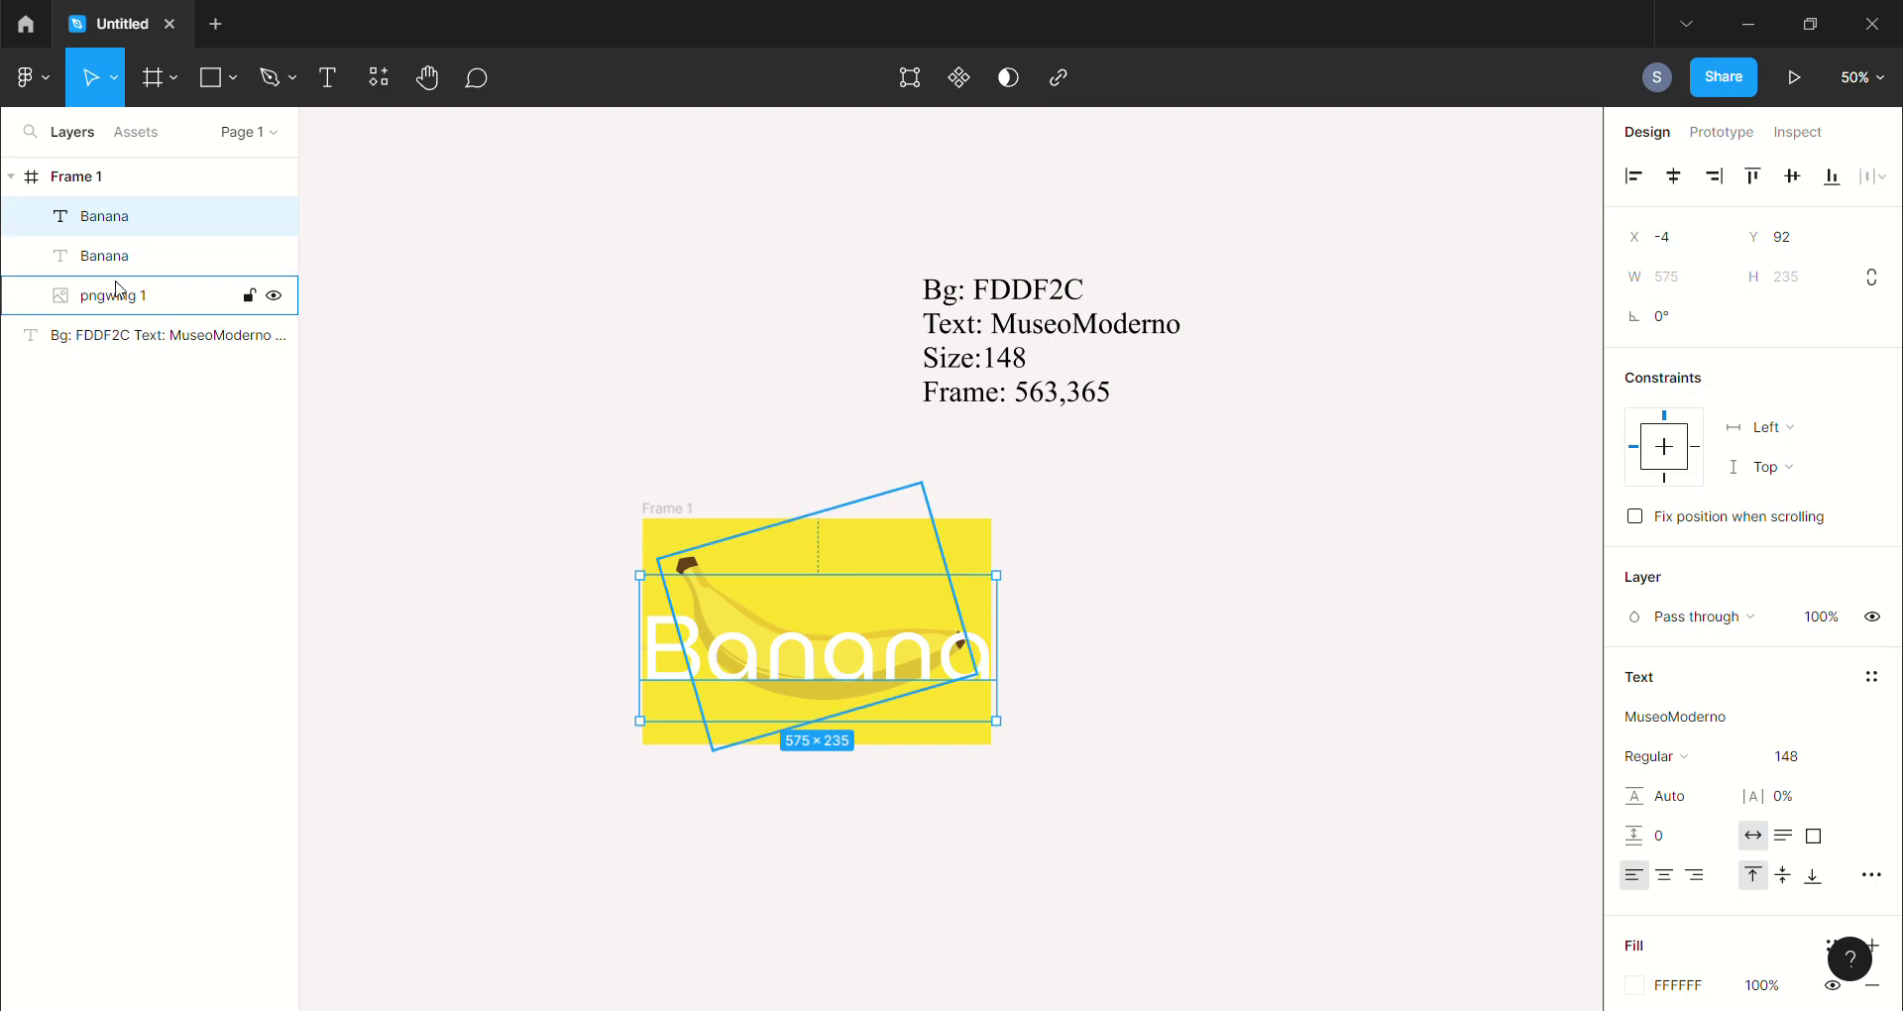
# Move the Banana copy behind the banana image and select the front Banana layer
pyautogui.moveTo(118, 256); pyautogui.dragTo(125, 312)
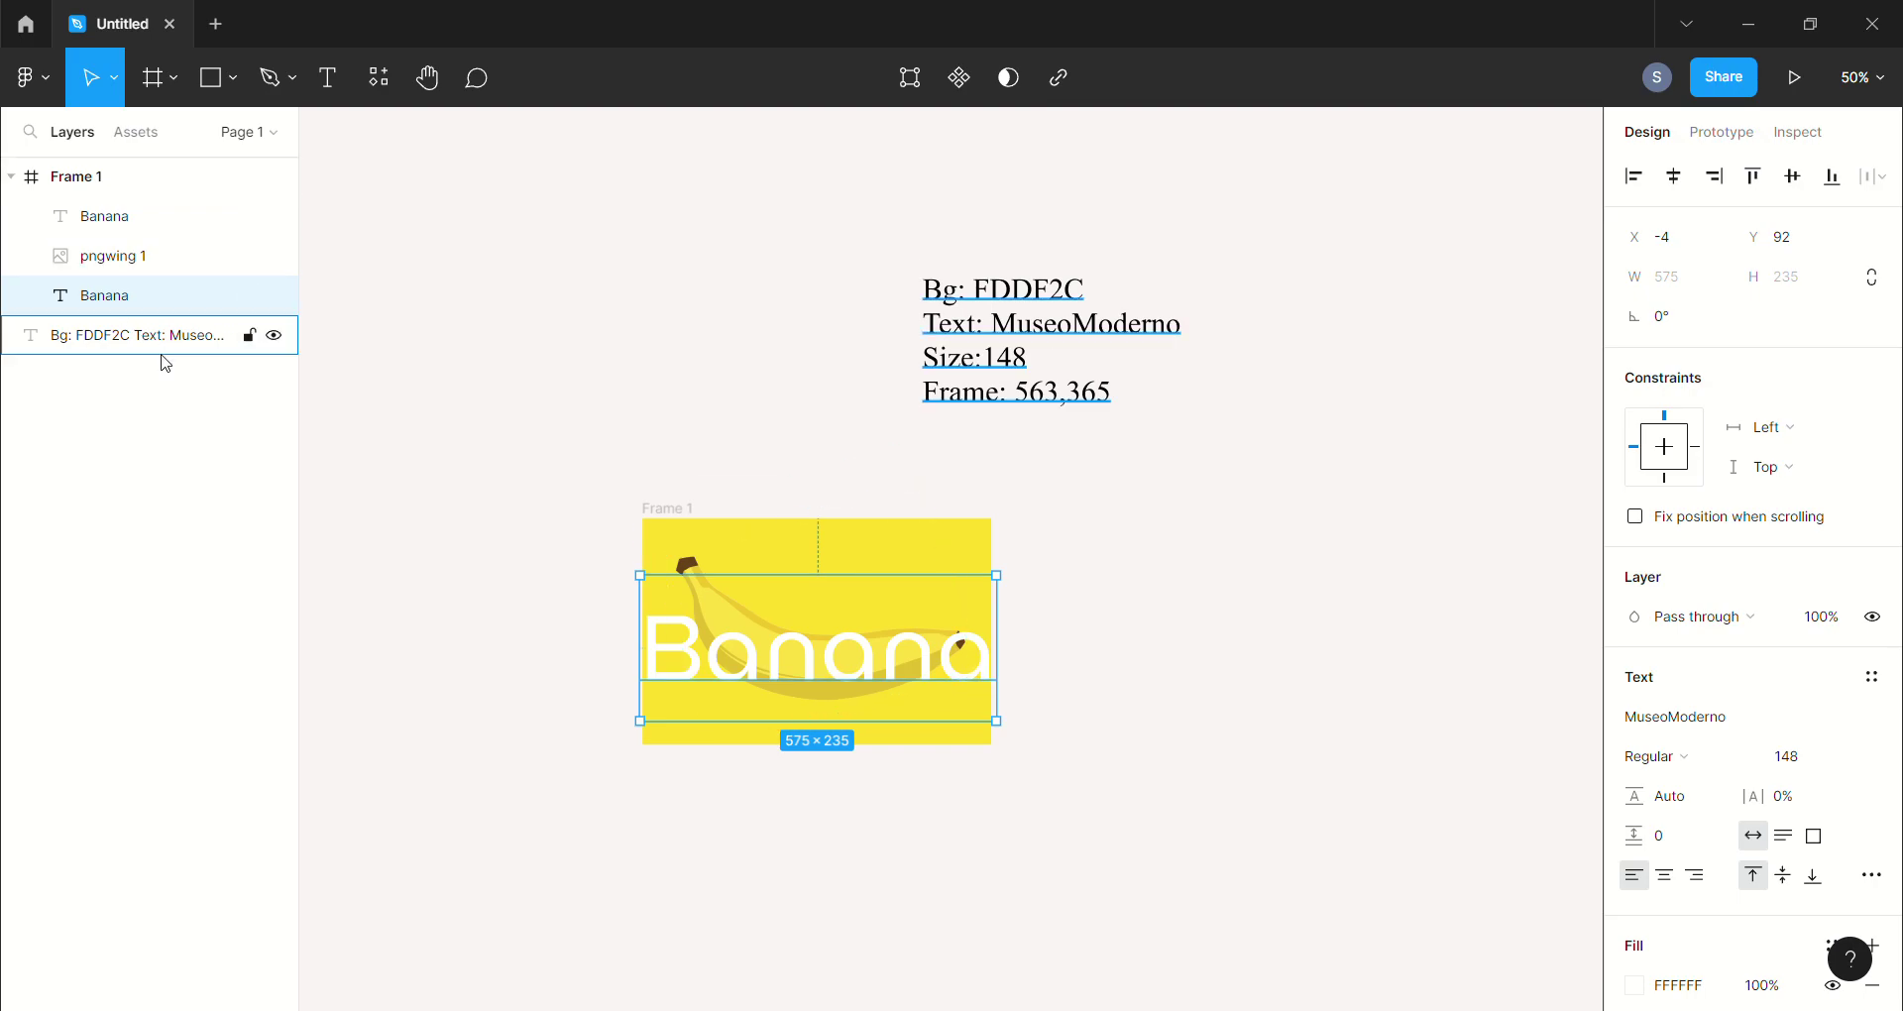
pyautogui.click(387, 467)
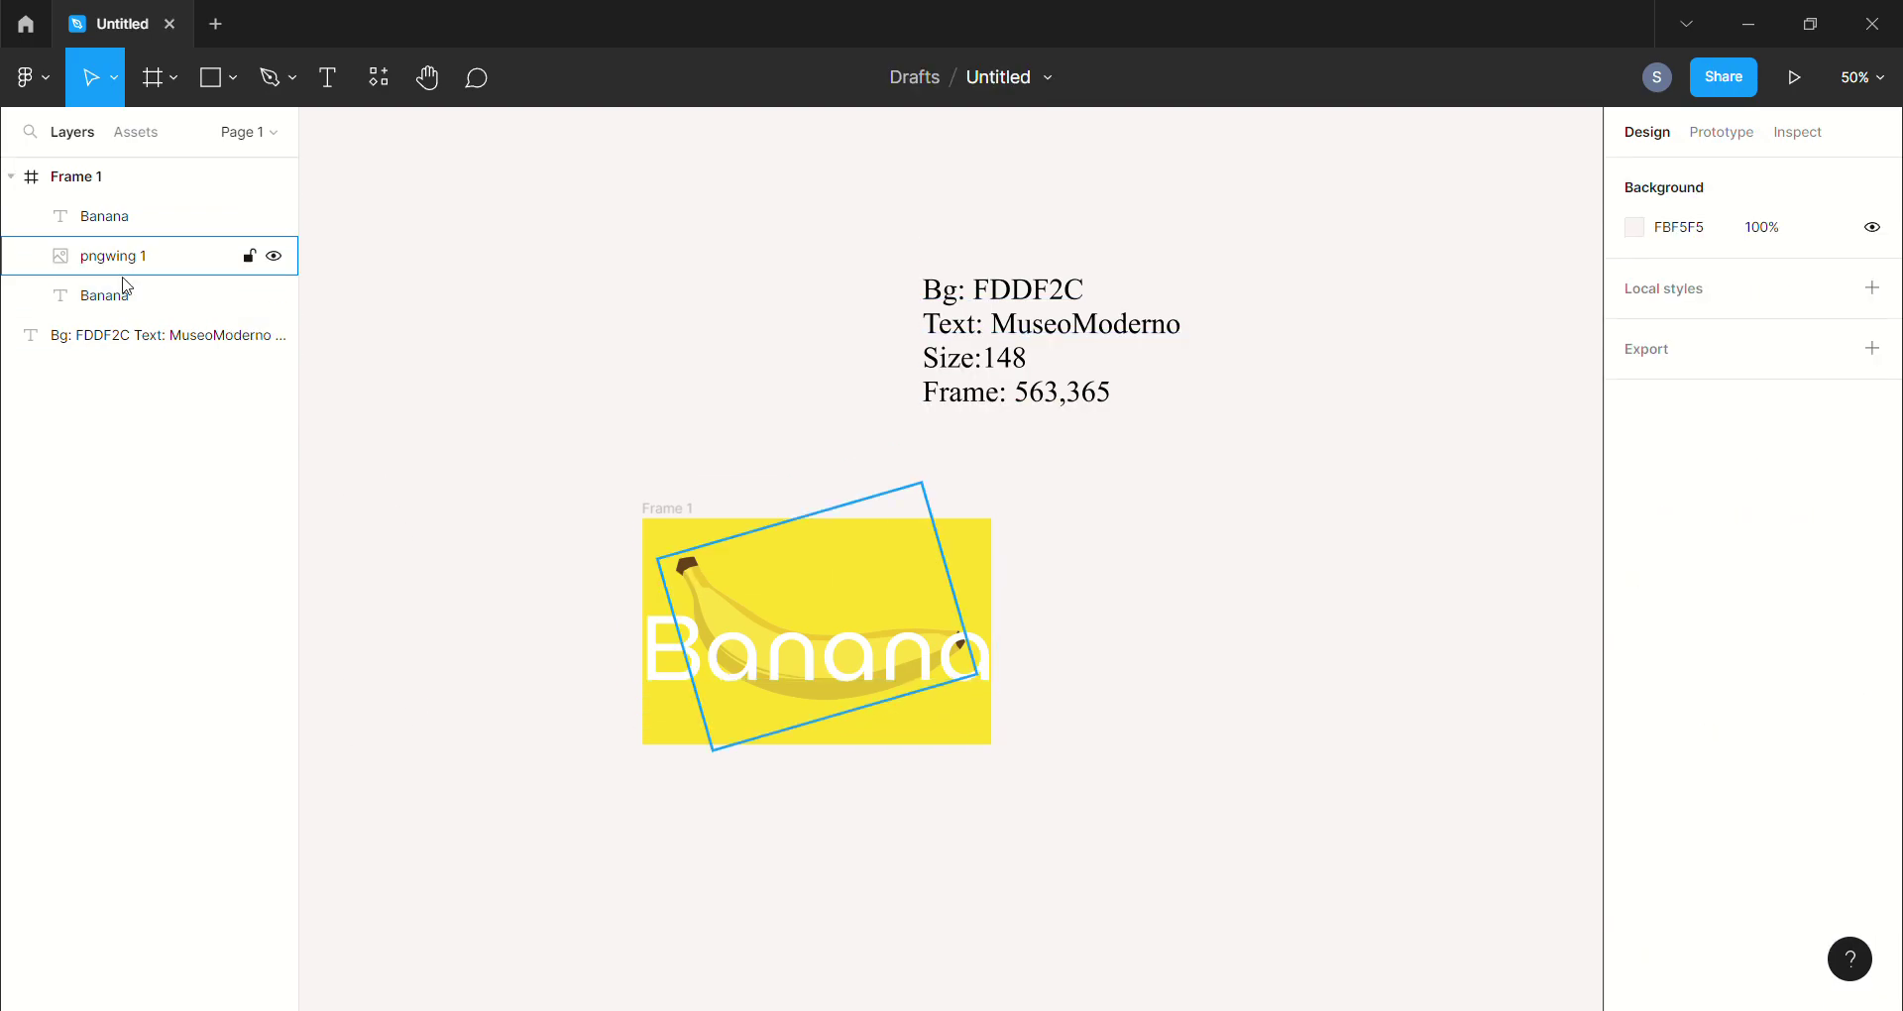
pyautogui.click(56, 218)
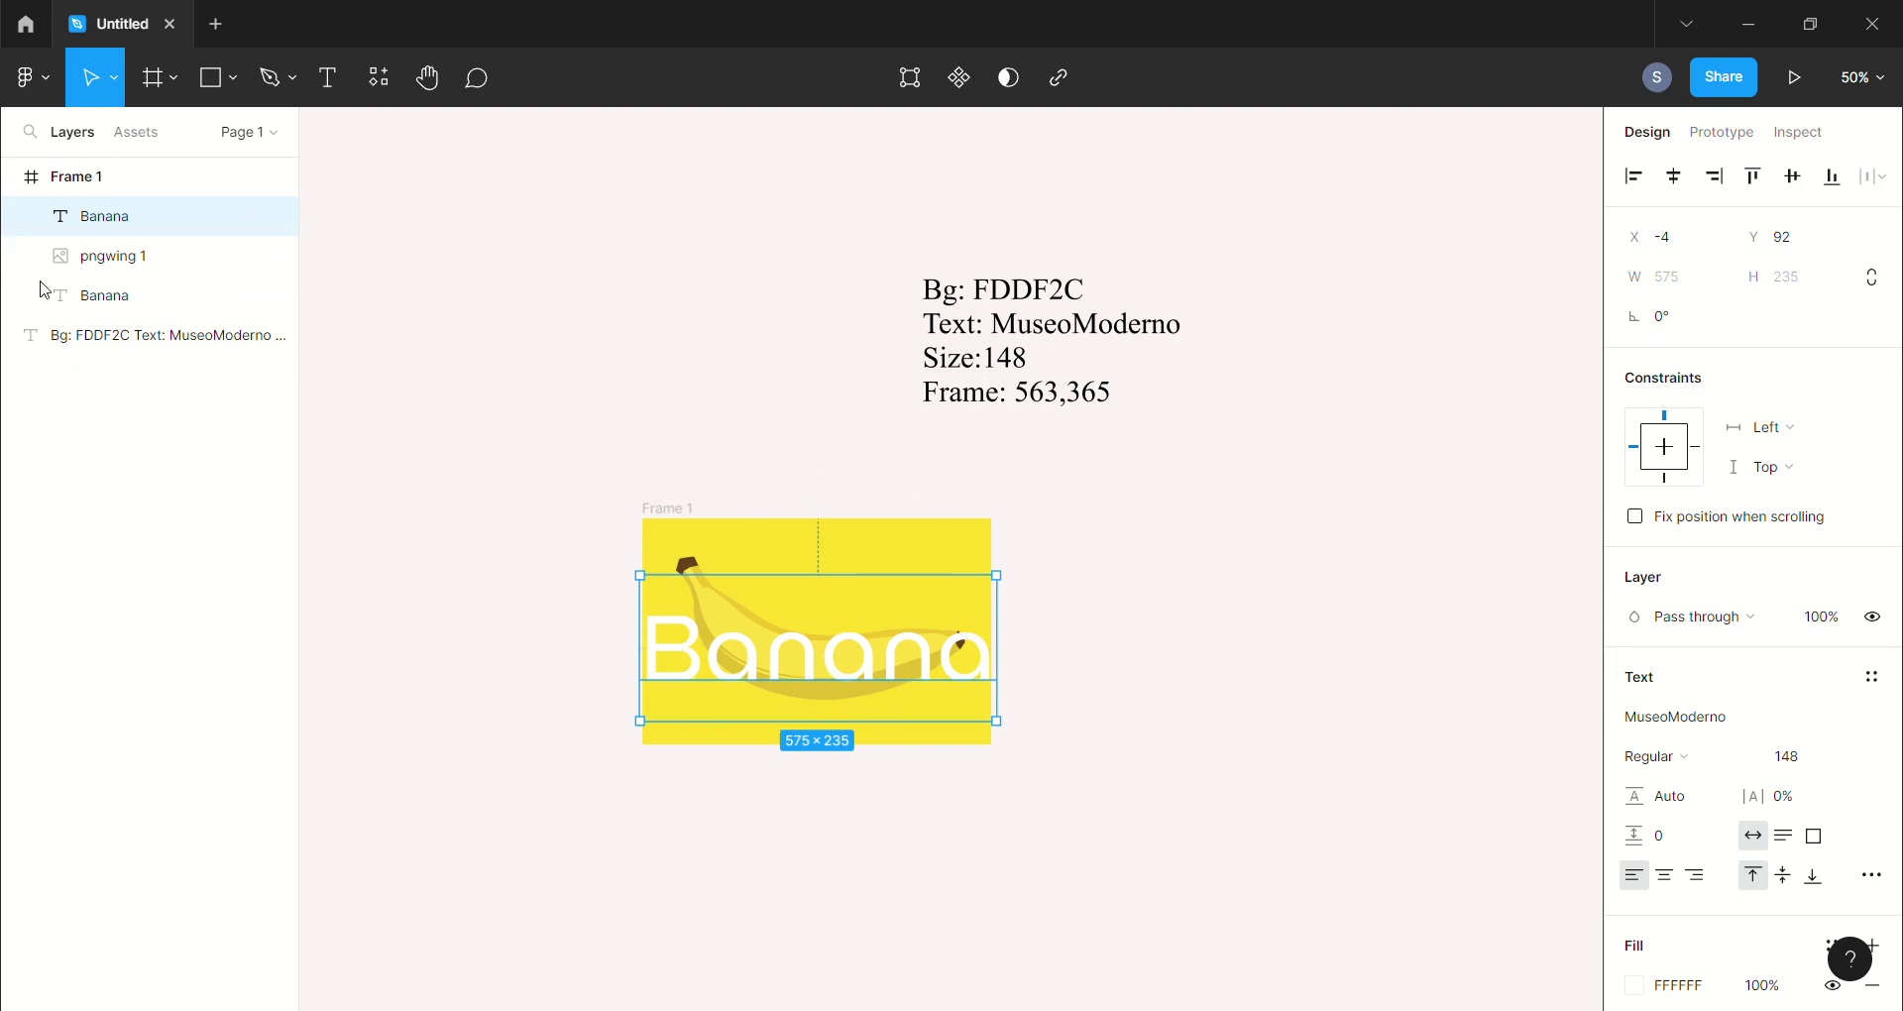
pyautogui.moveTo(164, 294)
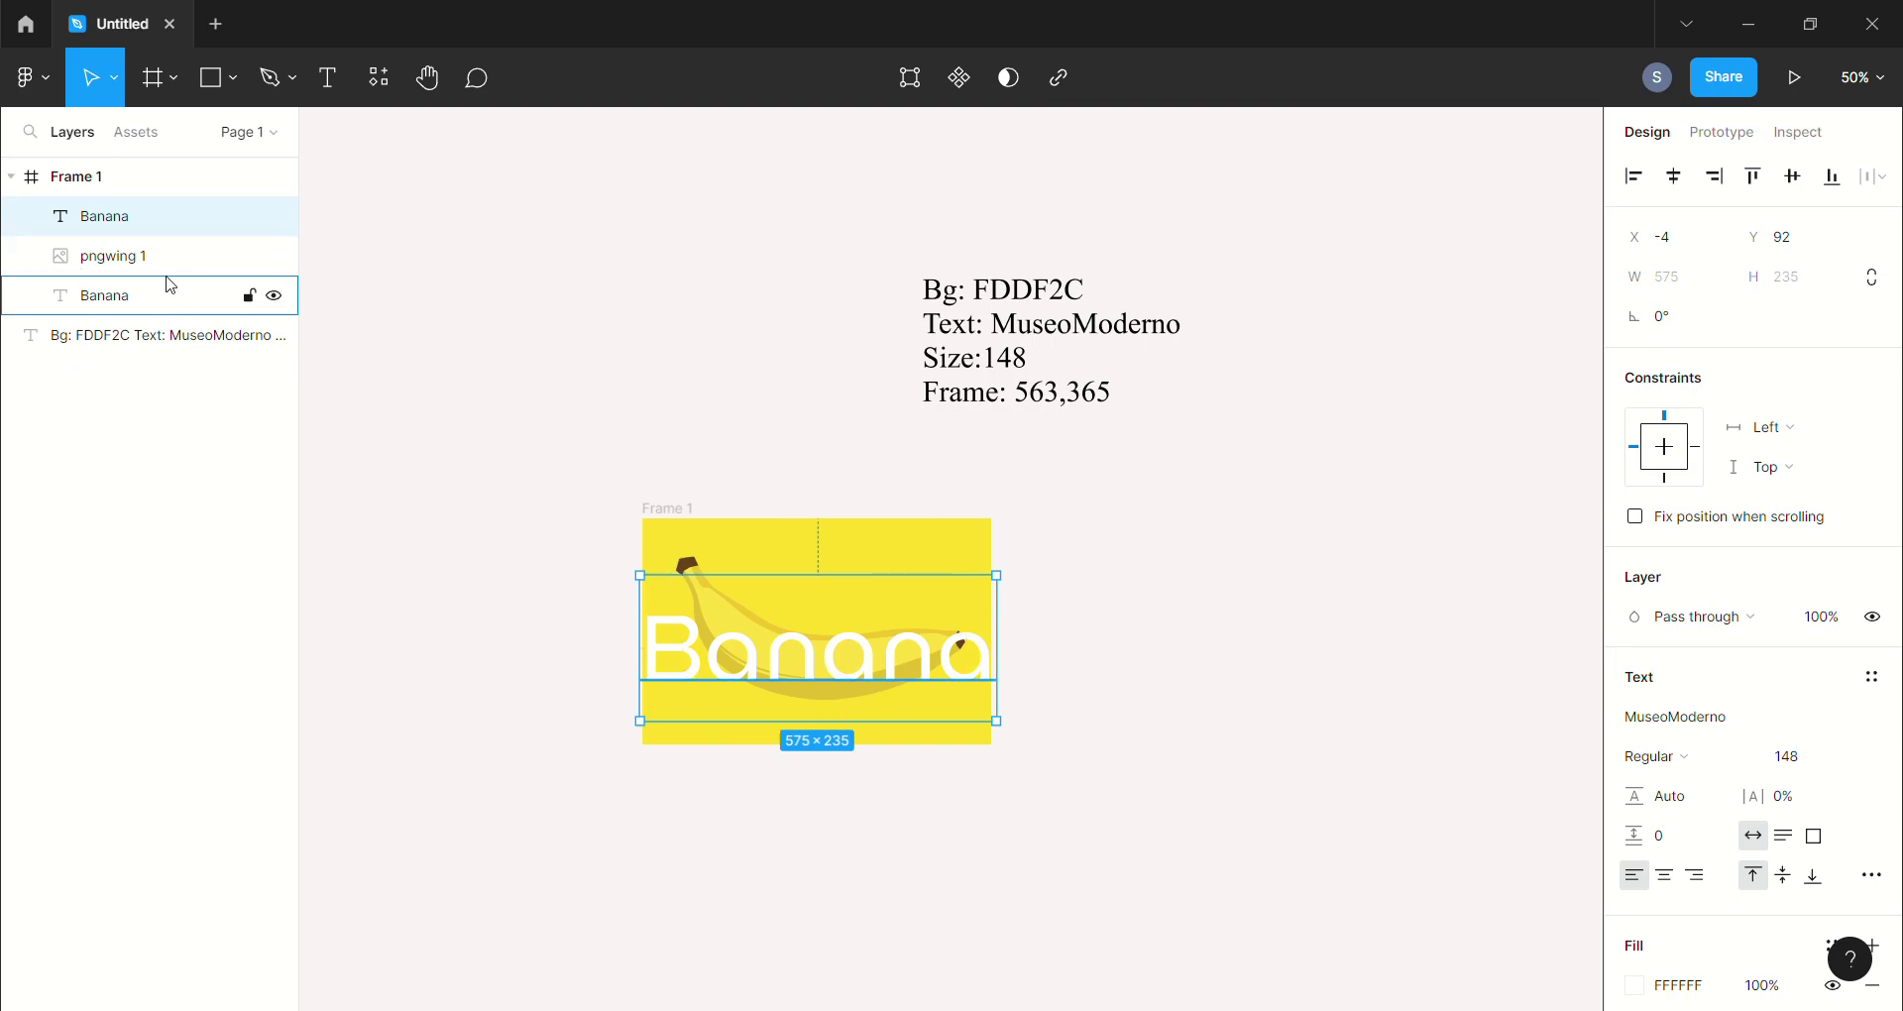
pyautogui.scroll(-1, 1555, 756)
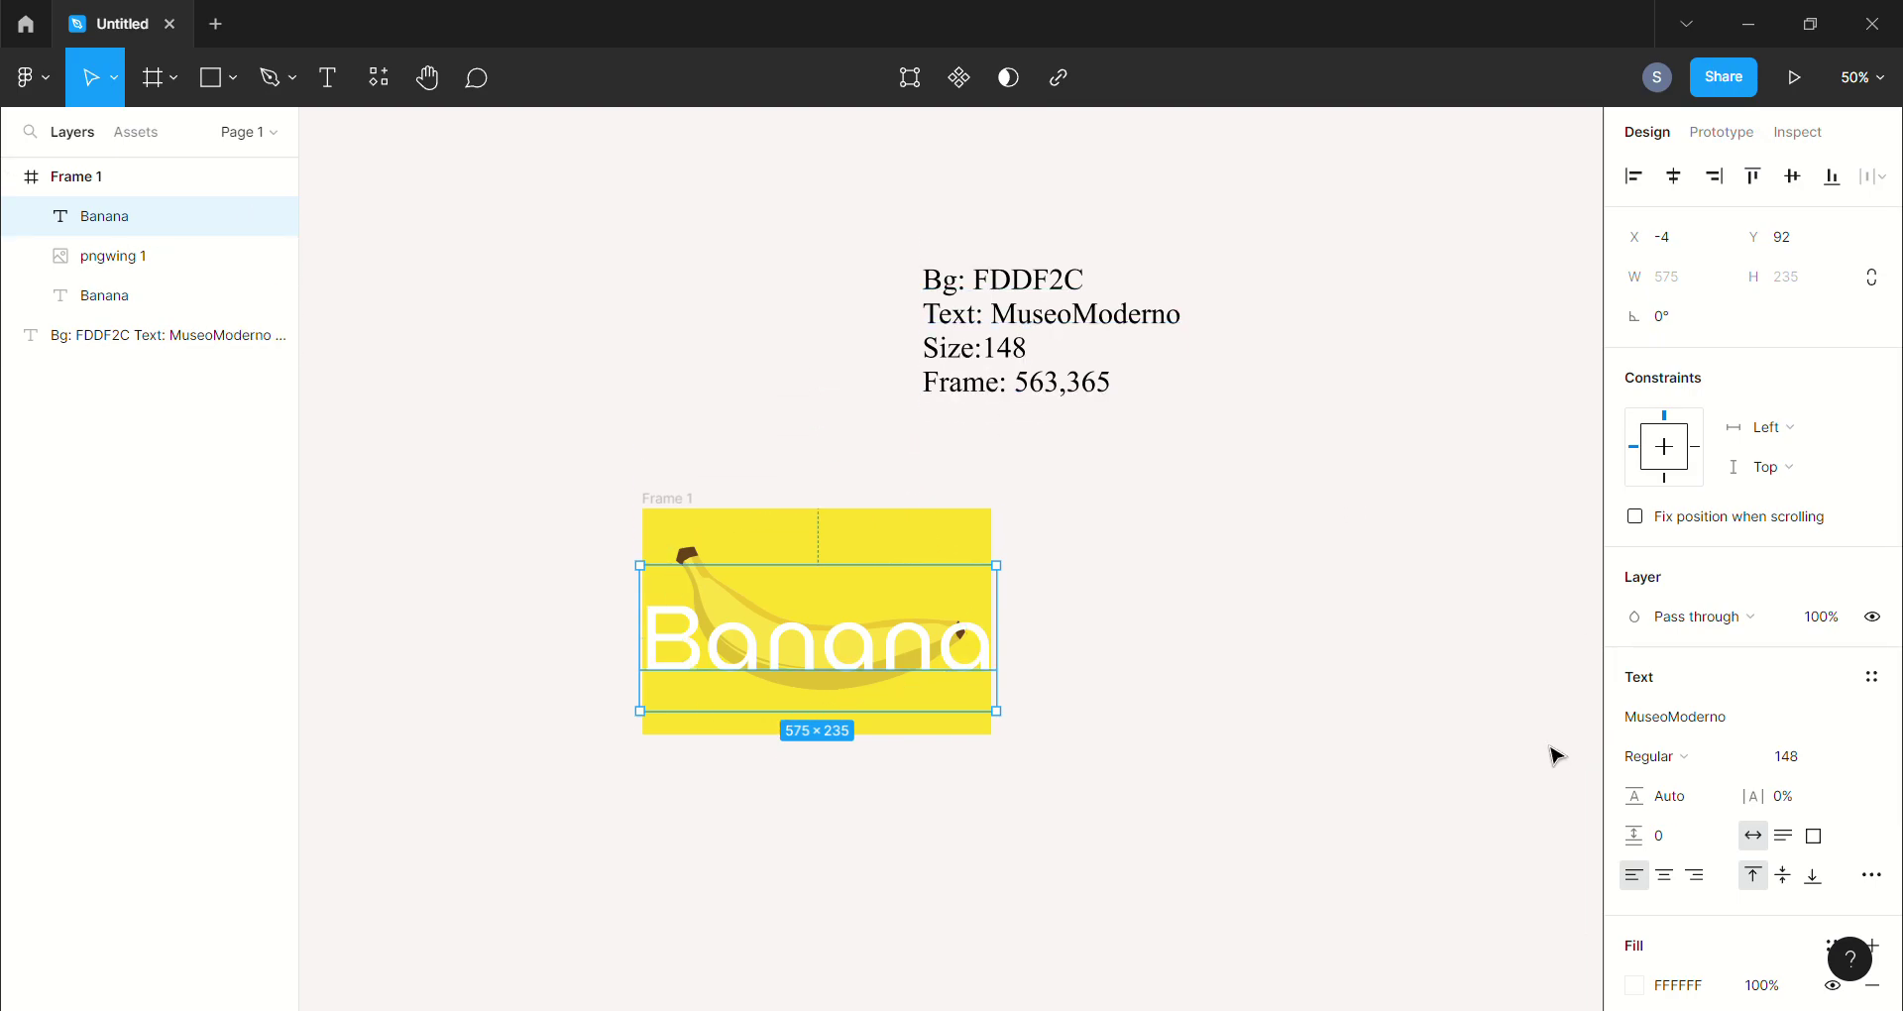
pyautogui.scroll(-3, 1801, 751)
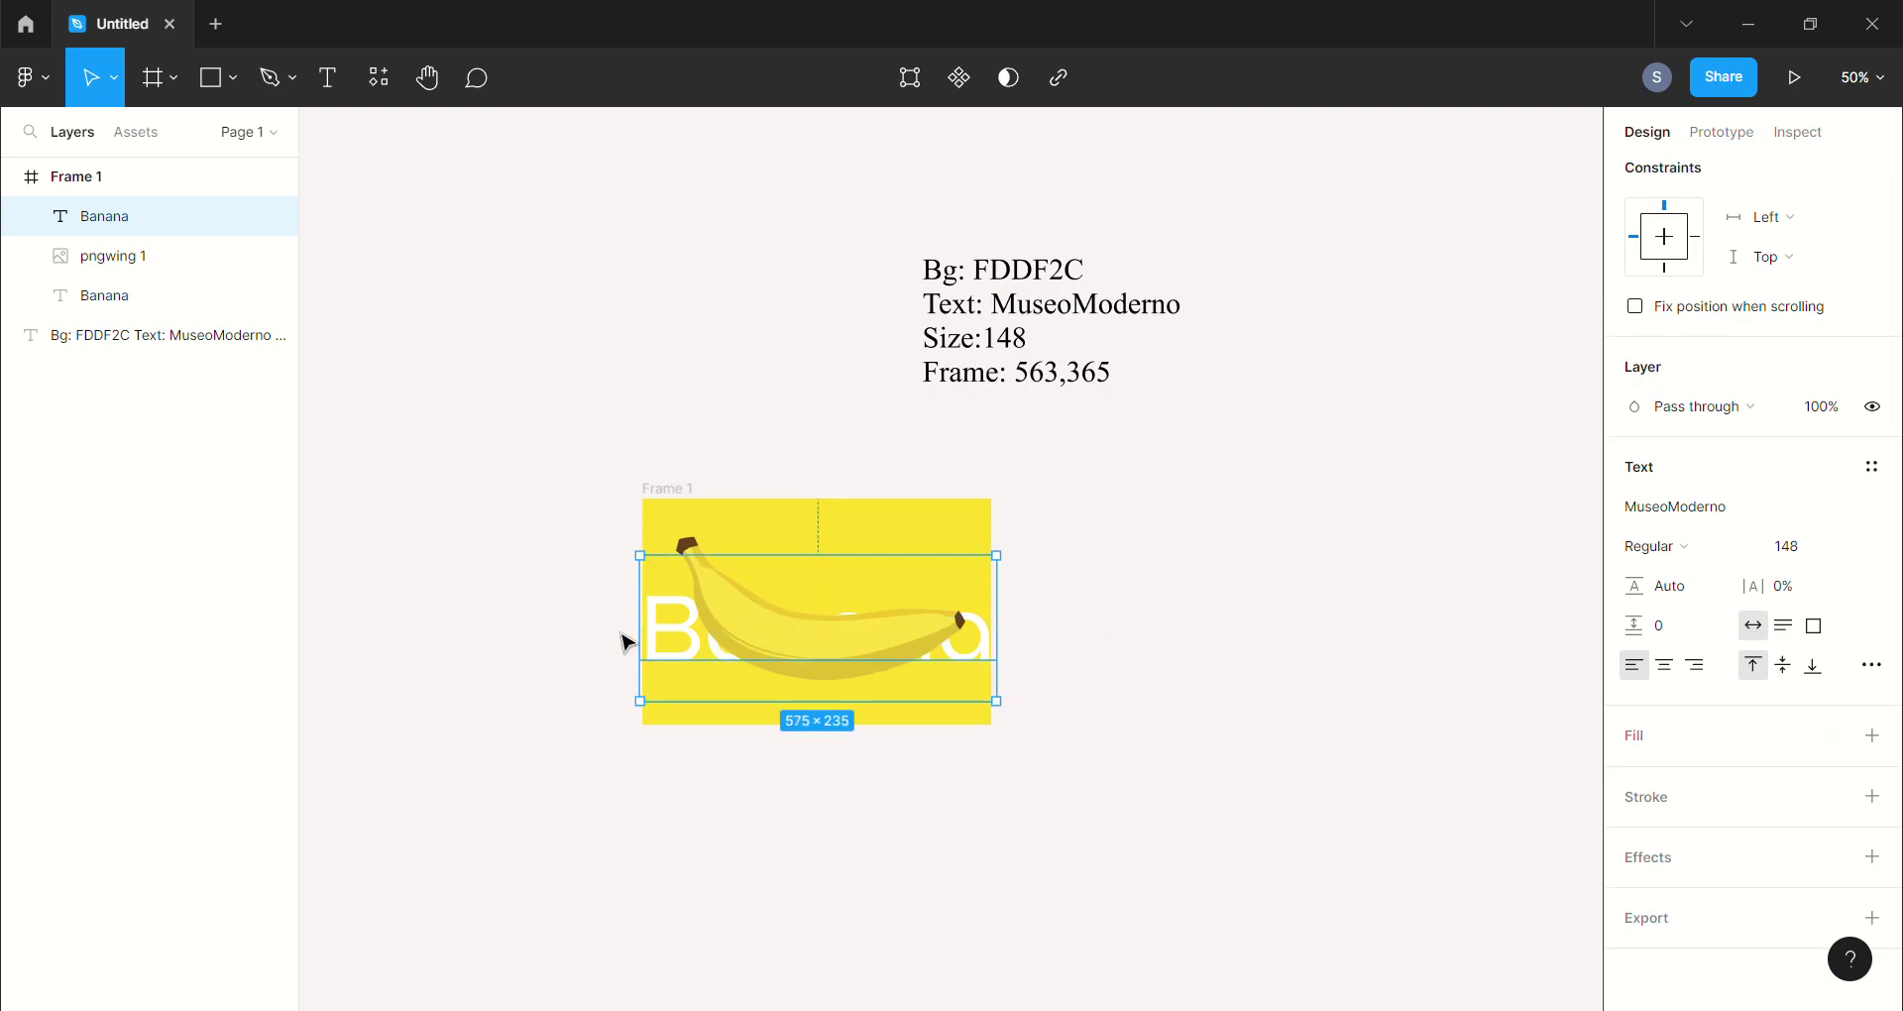
# Add a 3 px stroke to the front Banana text
pyautogui.click(1871, 797)
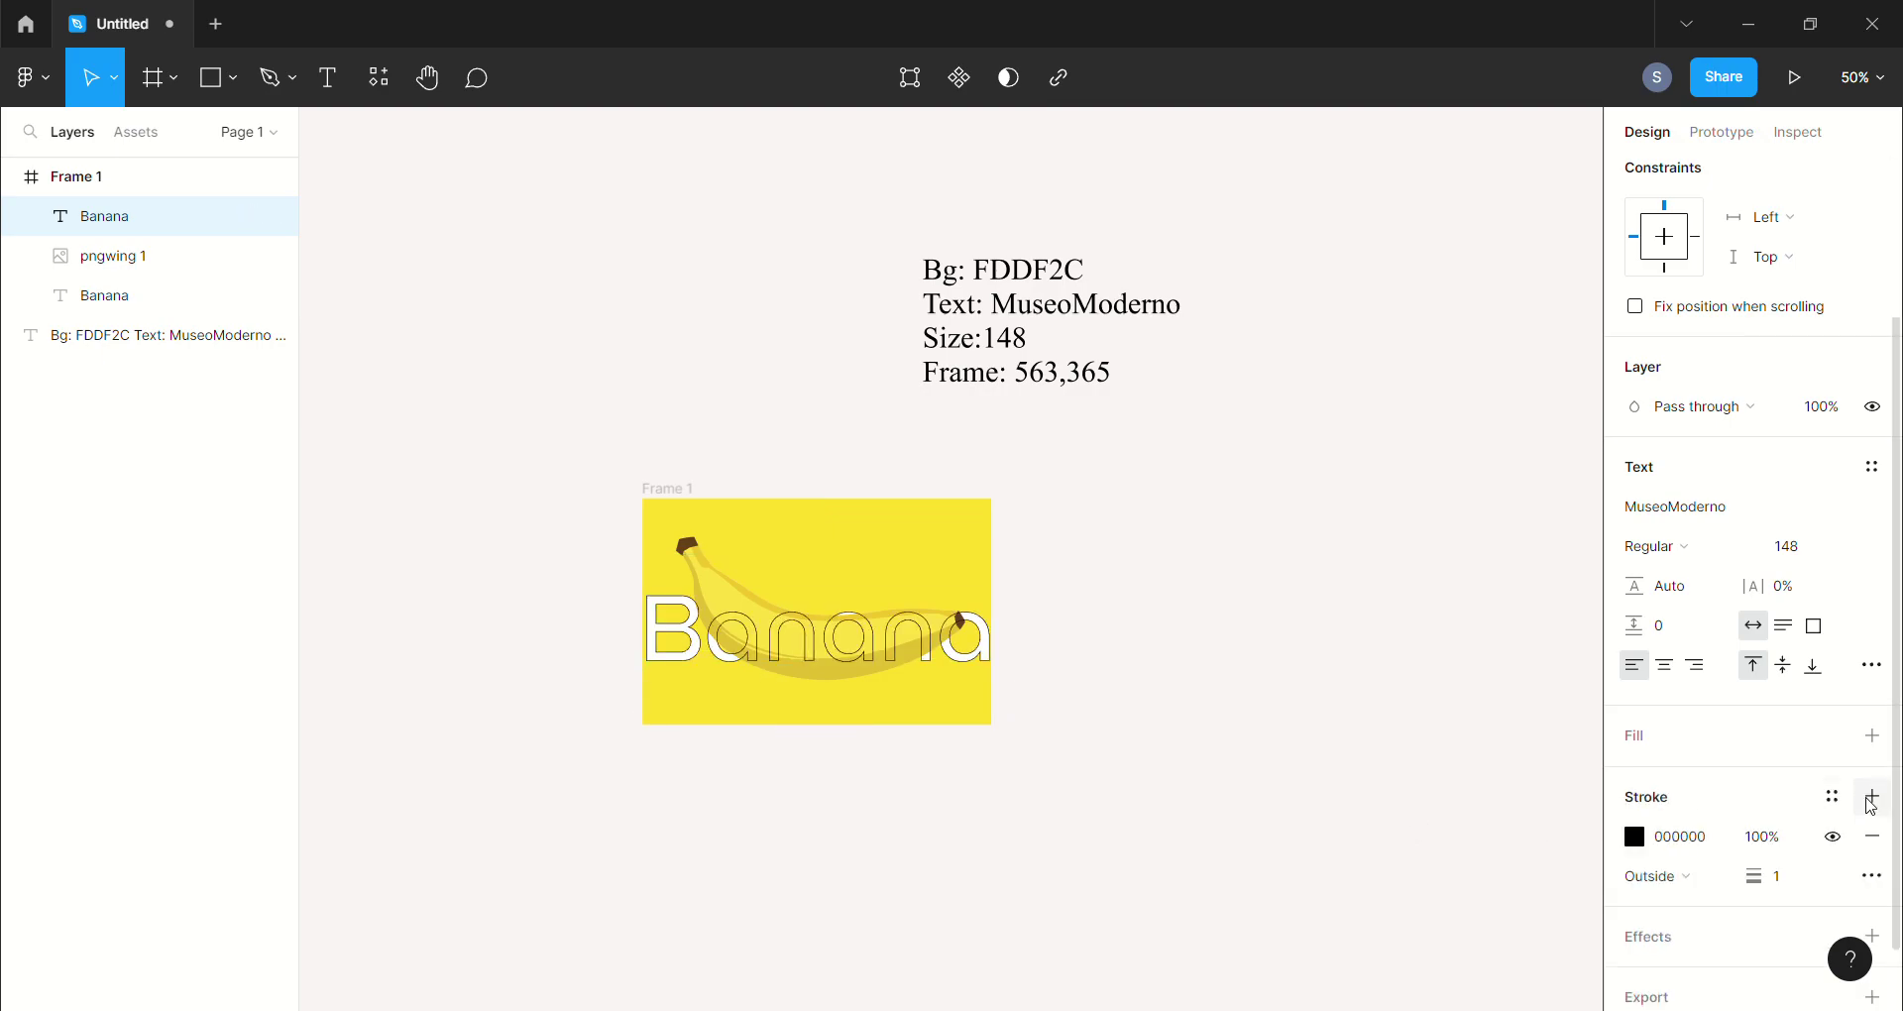
pyautogui.click(1808, 876)
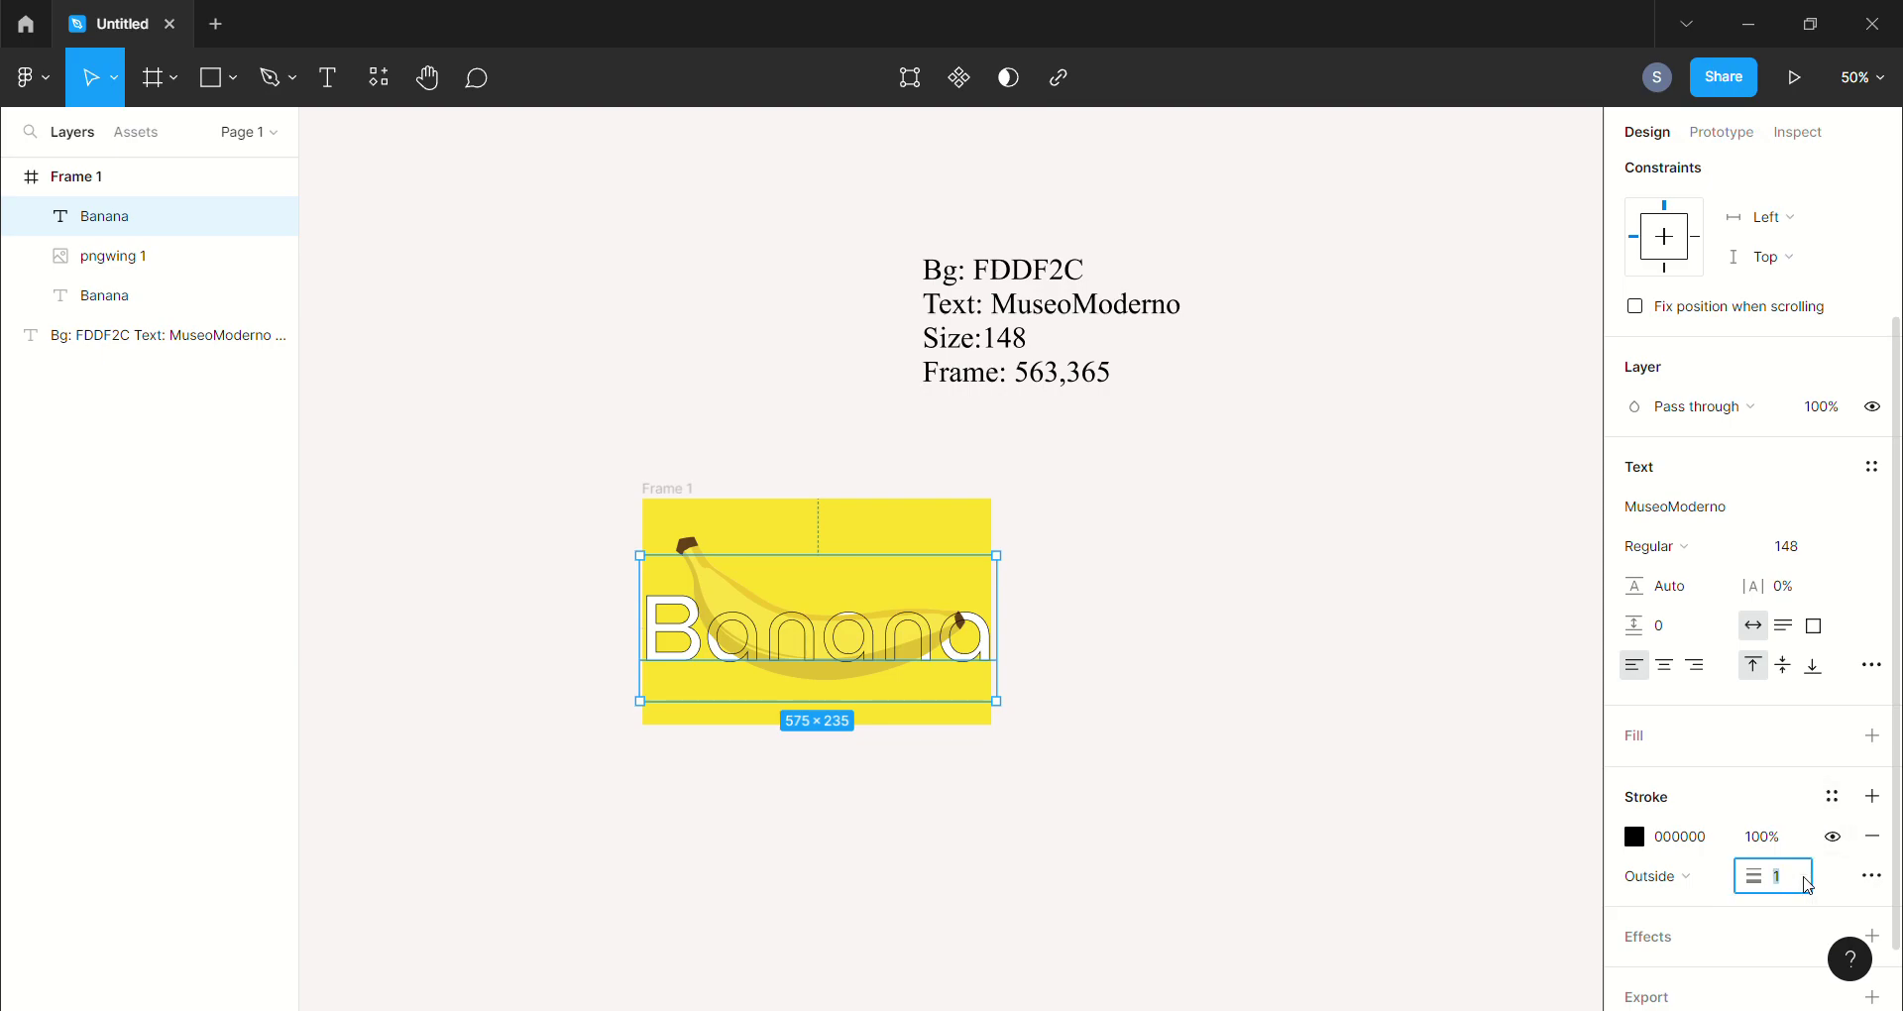
pyautogui.write('3')
pyautogui.press('Return')
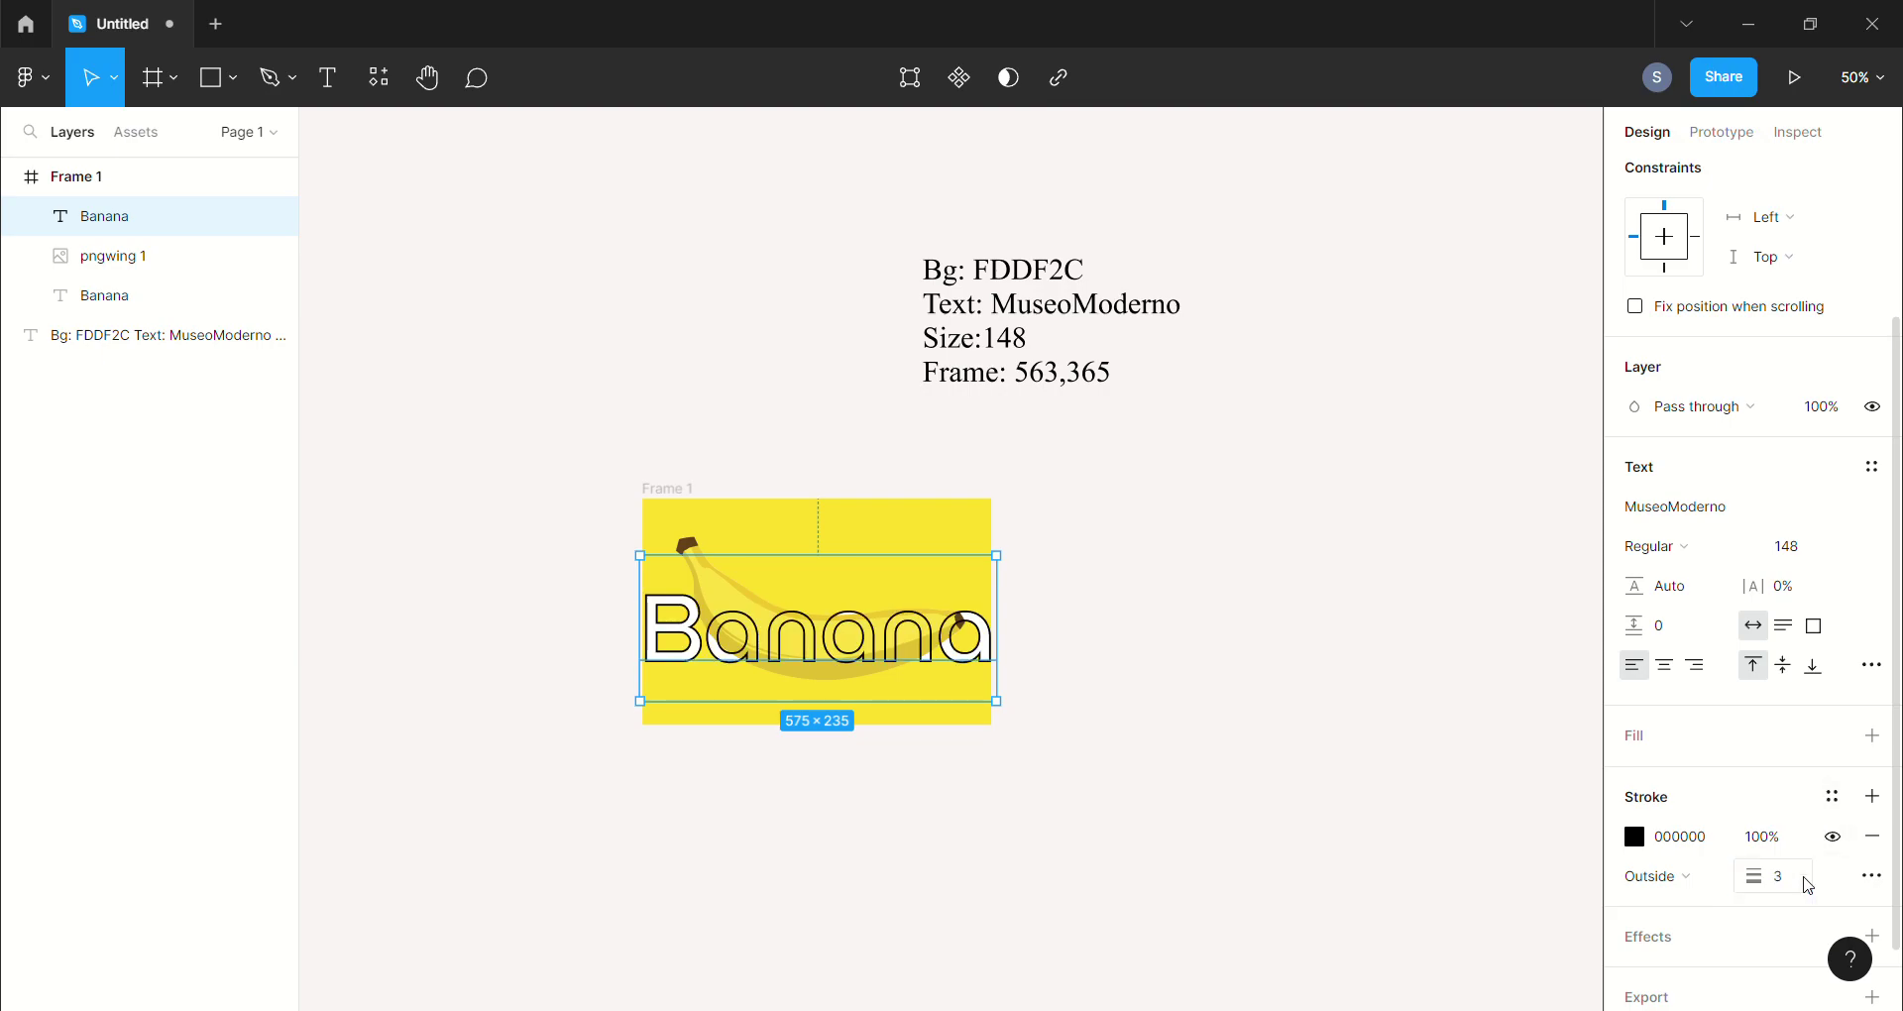
pyautogui.press('Delete')
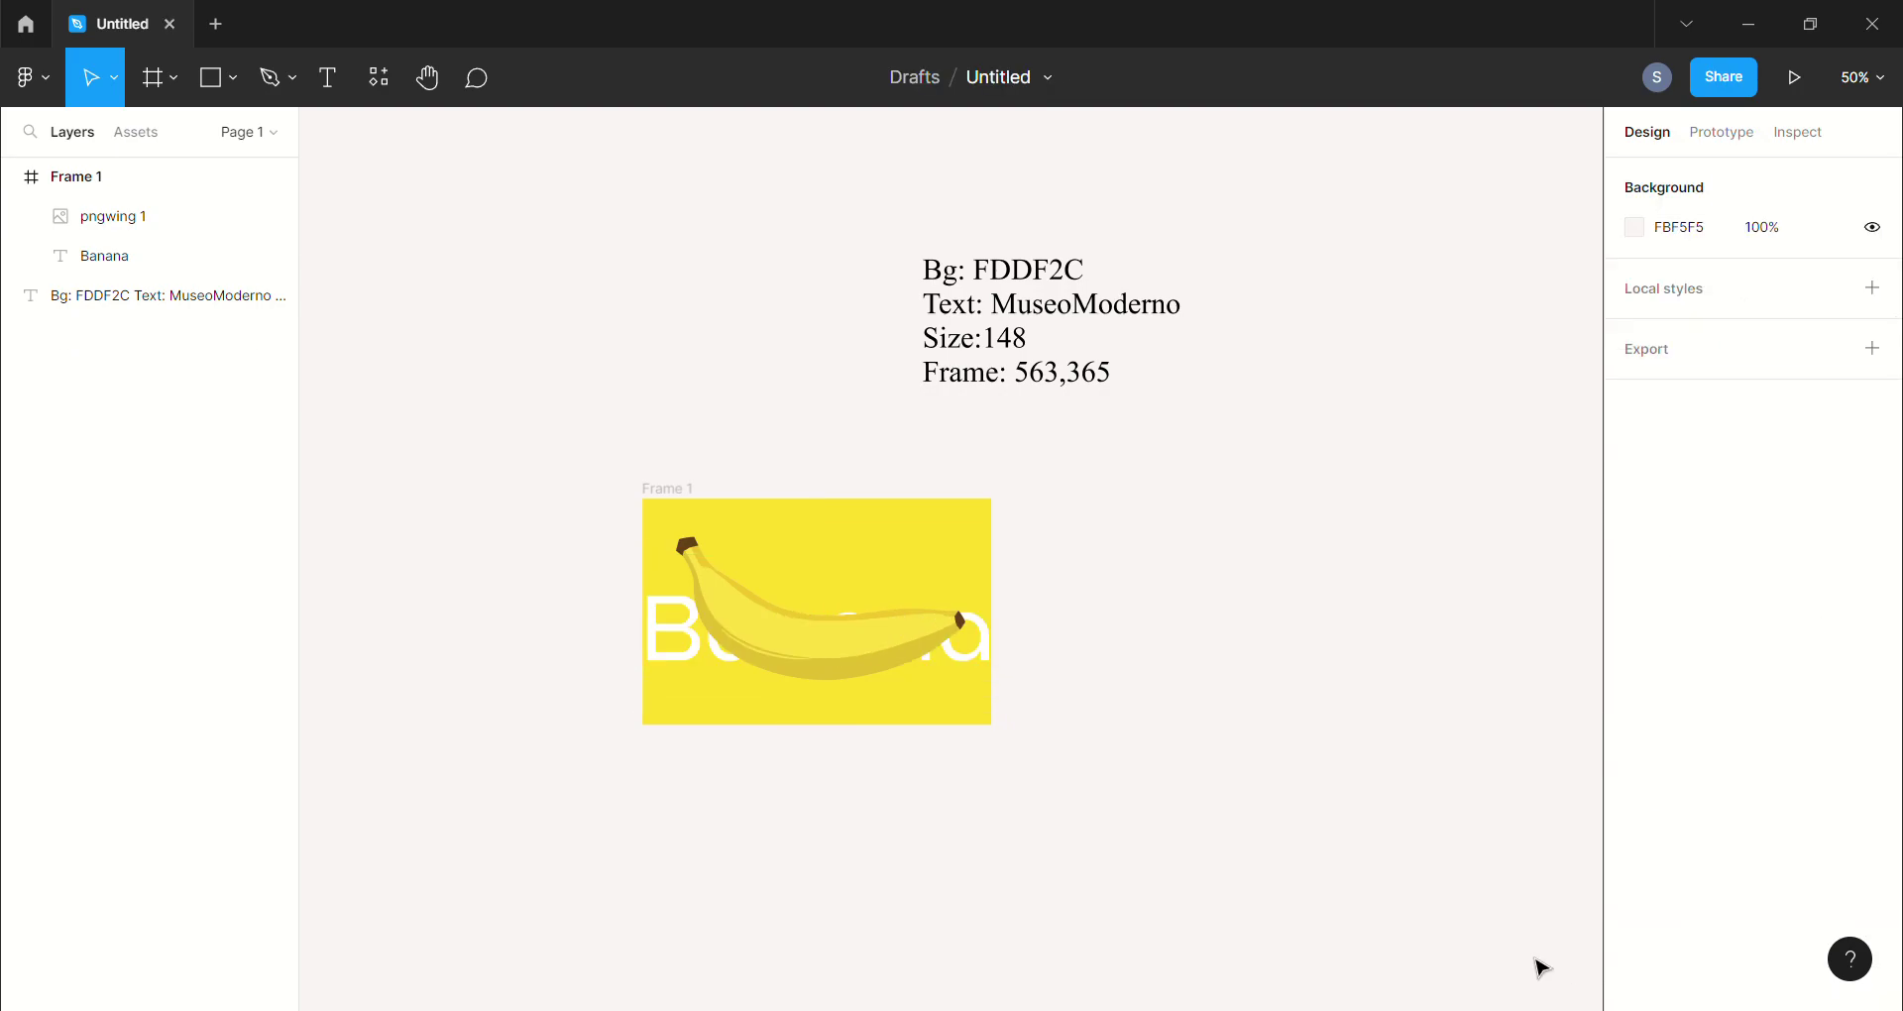
pyautogui.hotkey('ctrl', 'z')
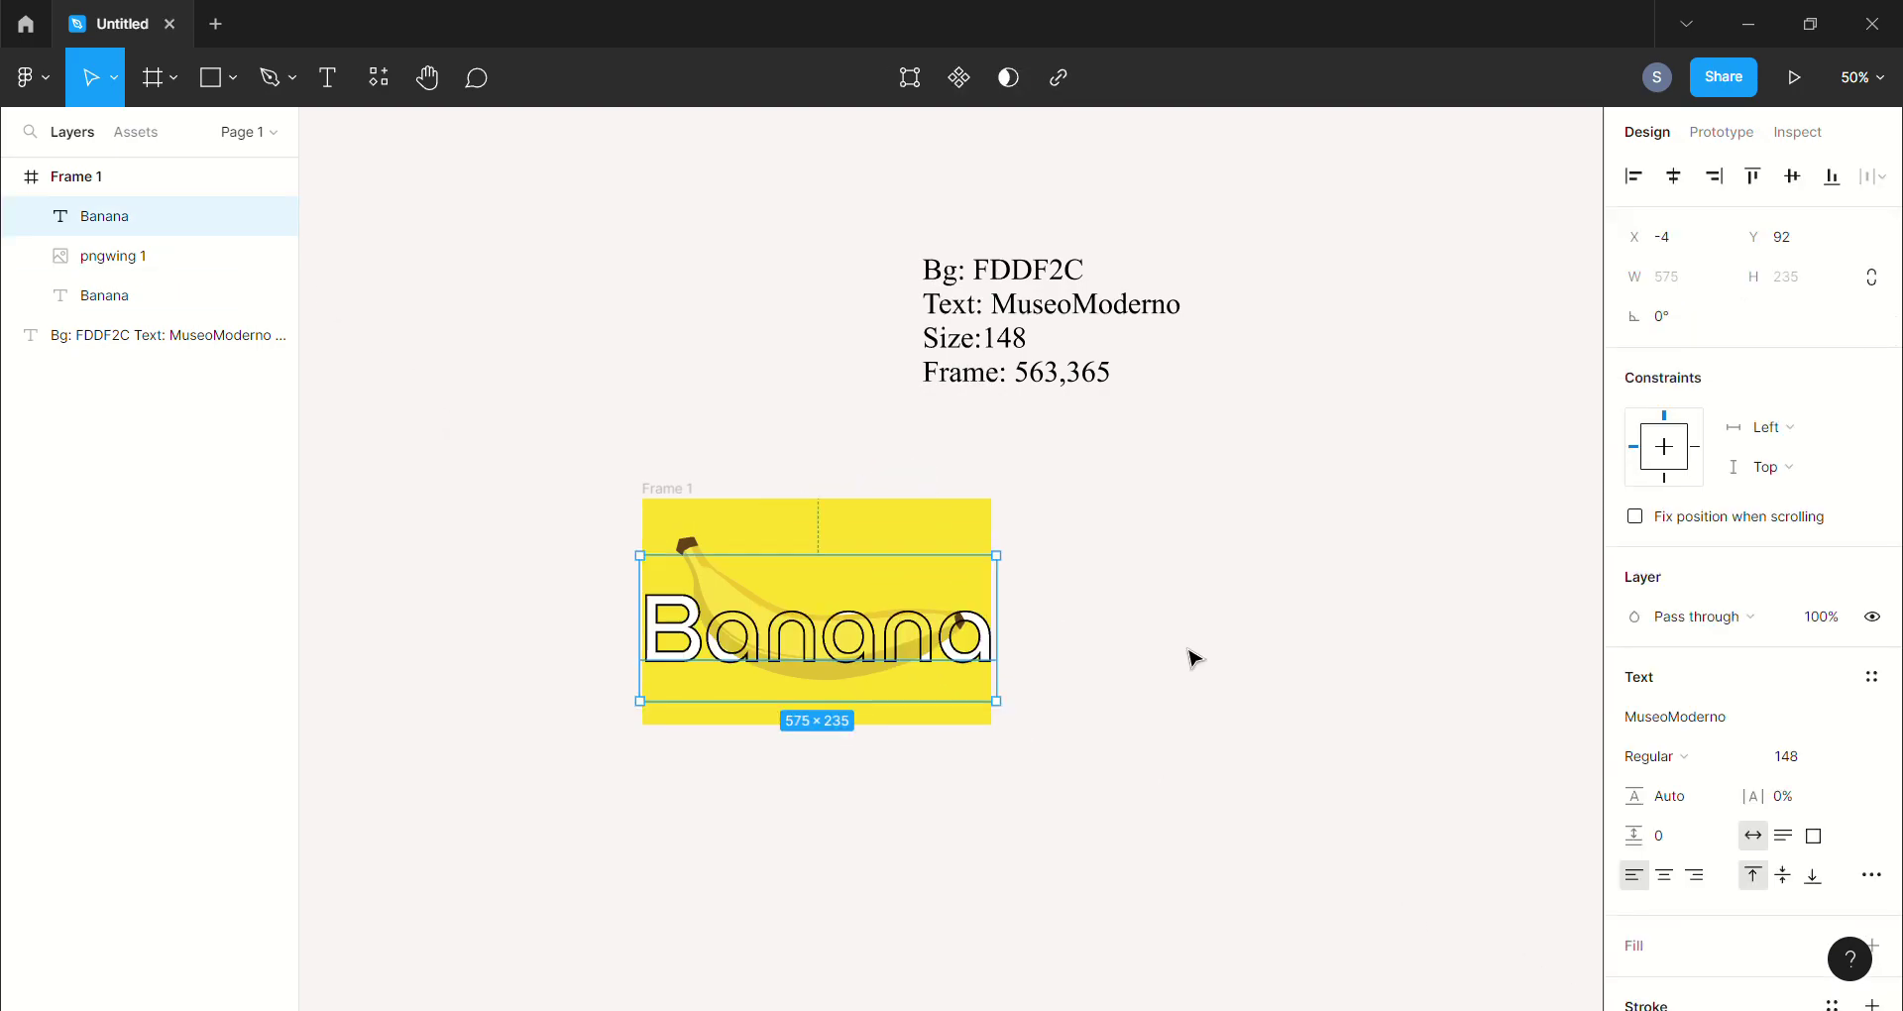
# Change the Banana text stroke to 2 px and make it white
pyautogui.scroll(-2, 1708, 827)
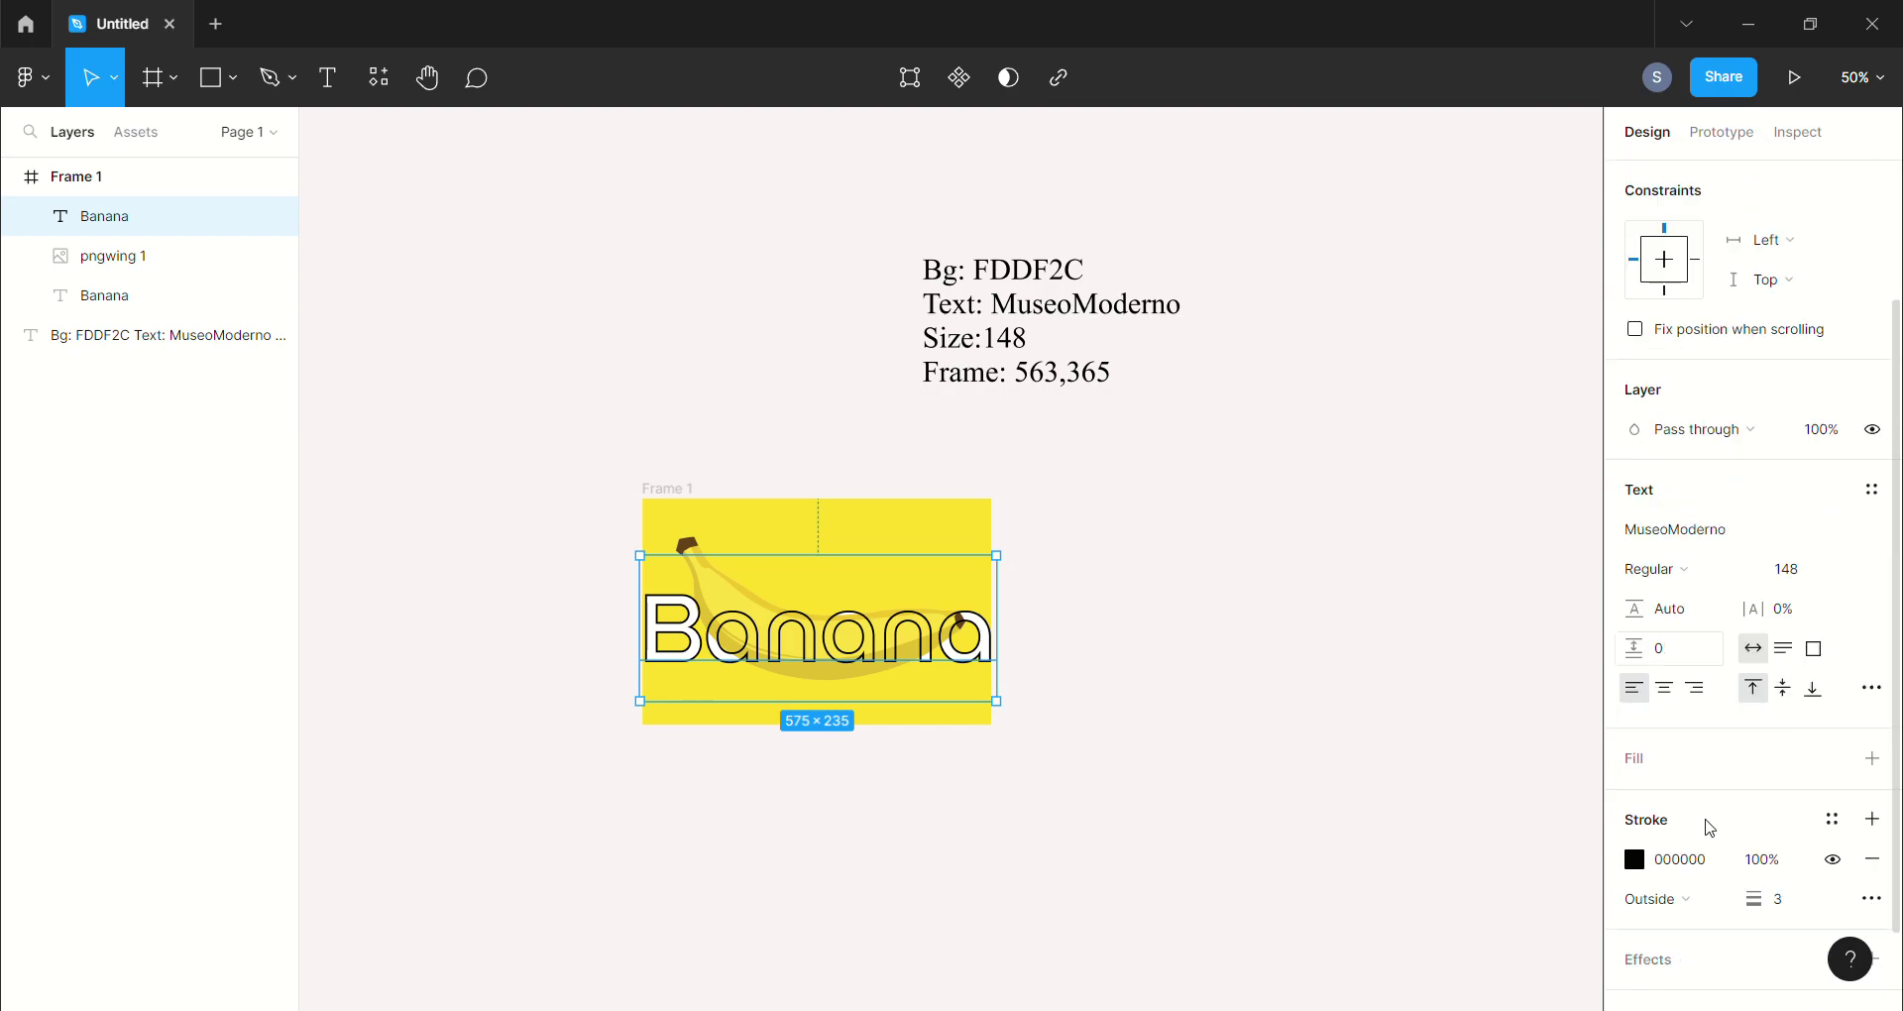
pyautogui.scroll(-1, 1709, 827)
pyautogui.click(1802, 848)
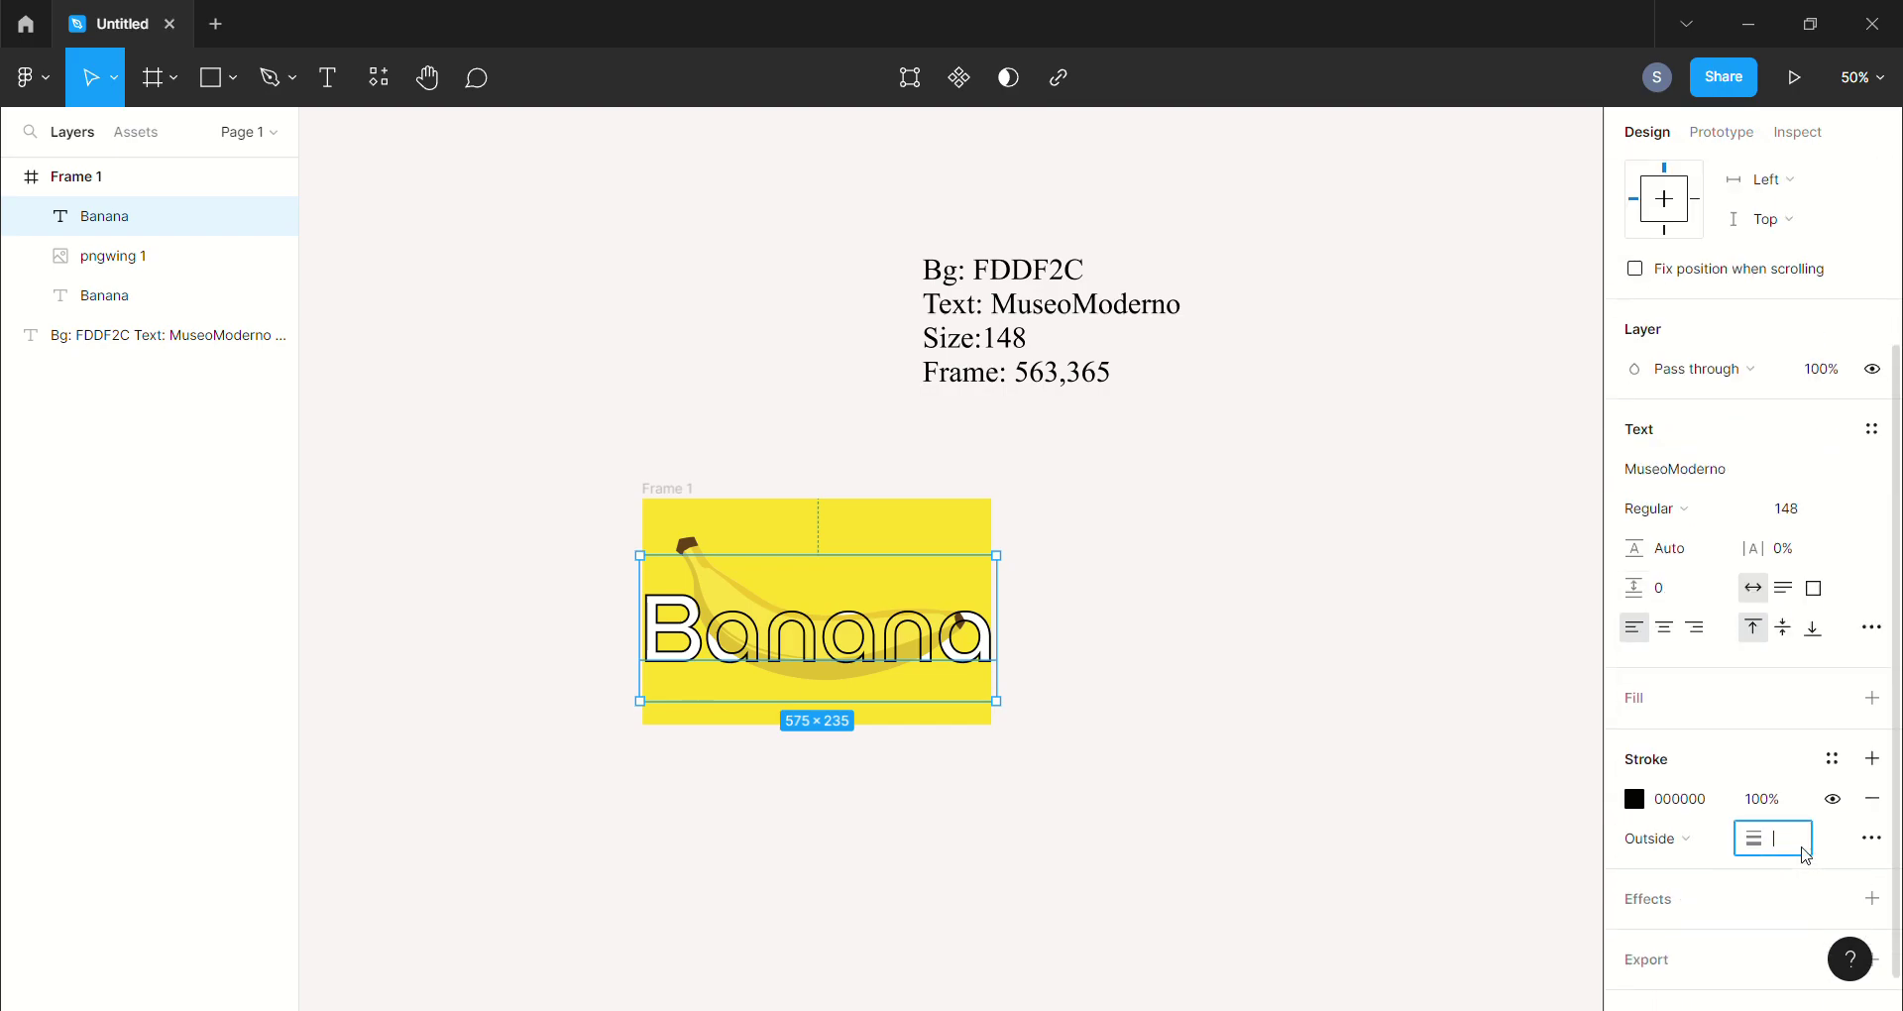
pyautogui.write('2')
pyautogui.press('Return')
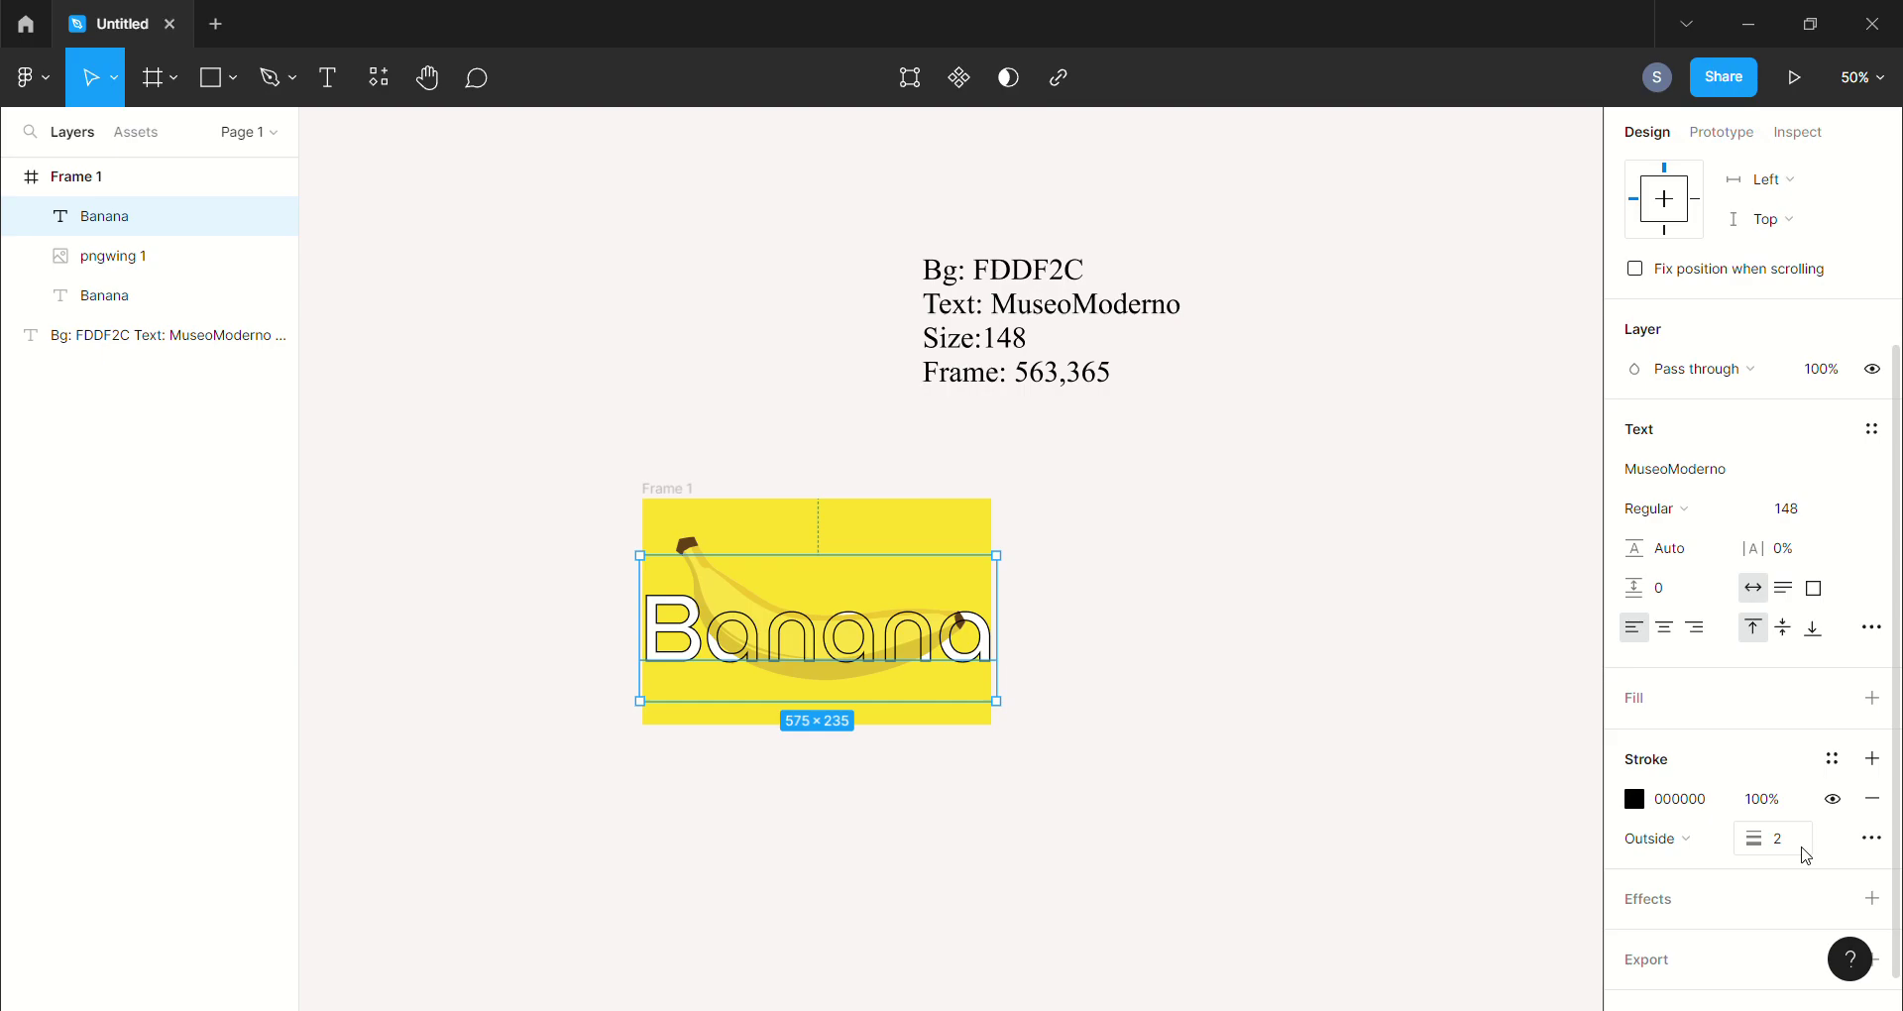
pyautogui.click(1633, 803)
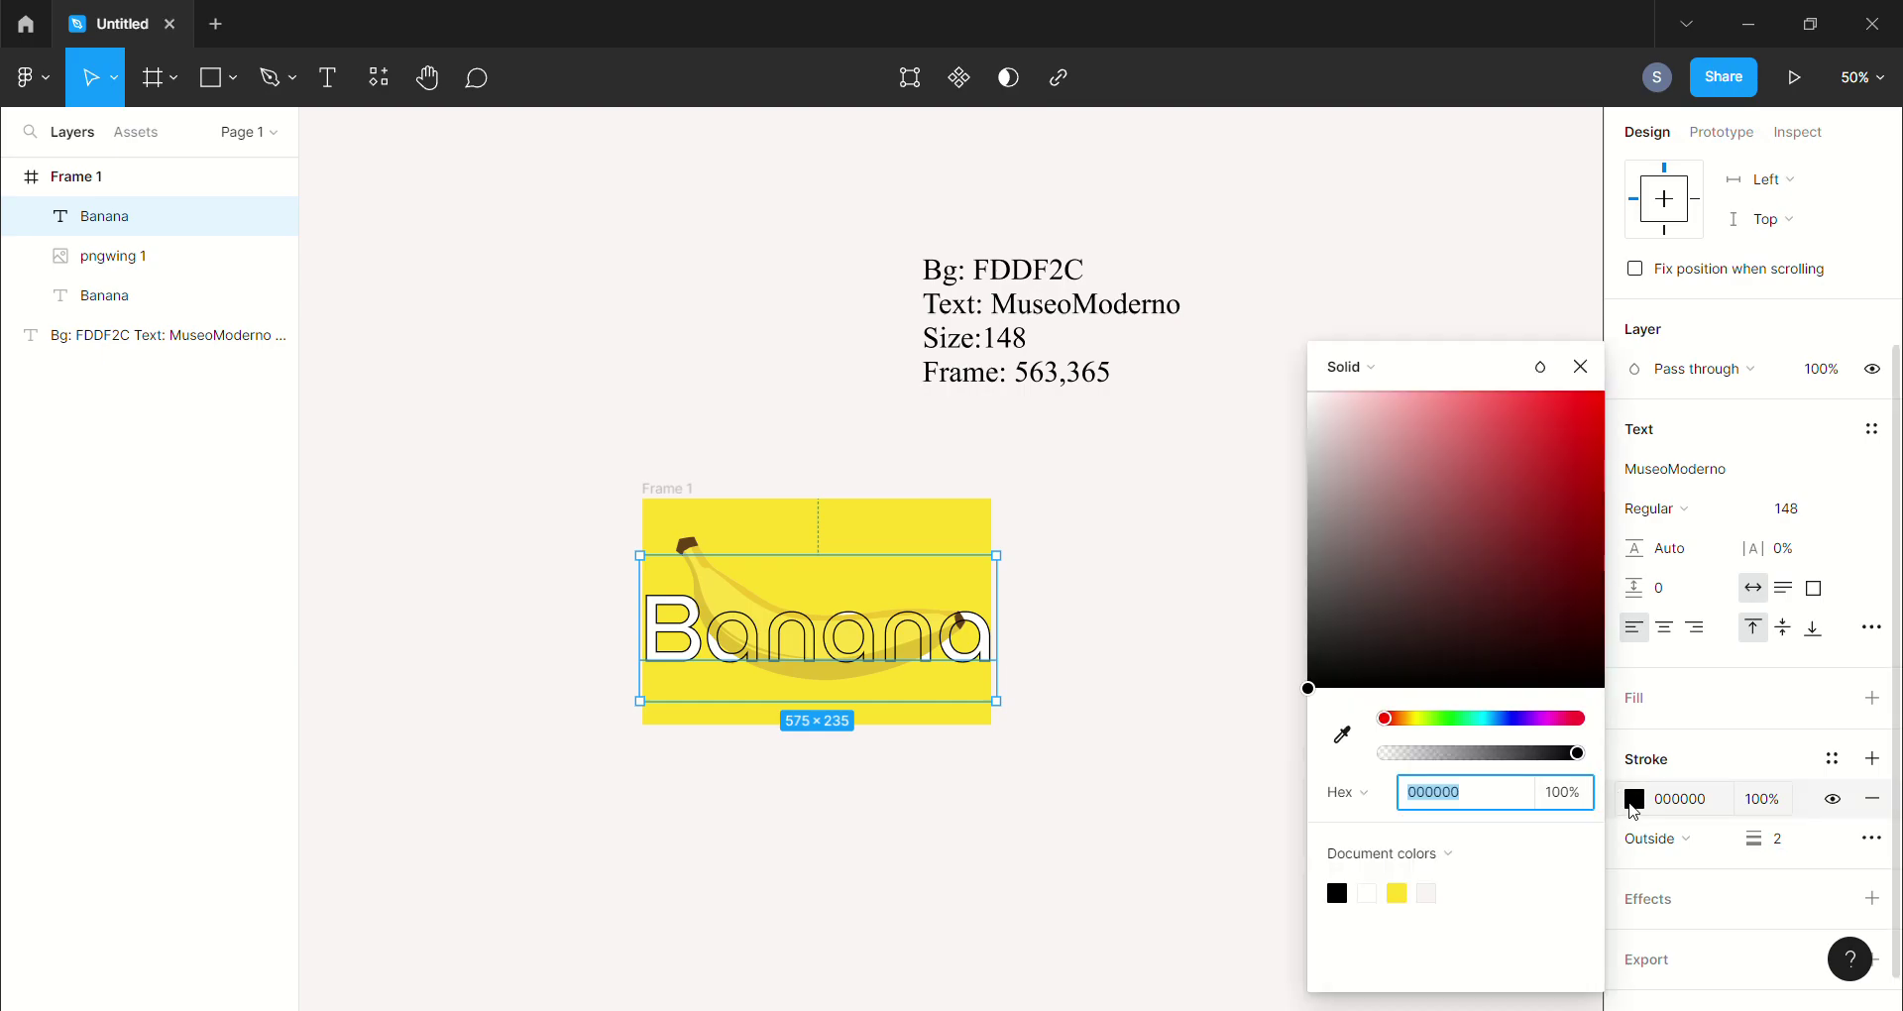
pyautogui.moveTo(1486, 589)
pyautogui.mouseDown()
pyautogui.moveTo(1373, 532)
pyautogui.moveTo(1275, 382)
pyautogui.mouseUp()
pyautogui.click(1245, 558)
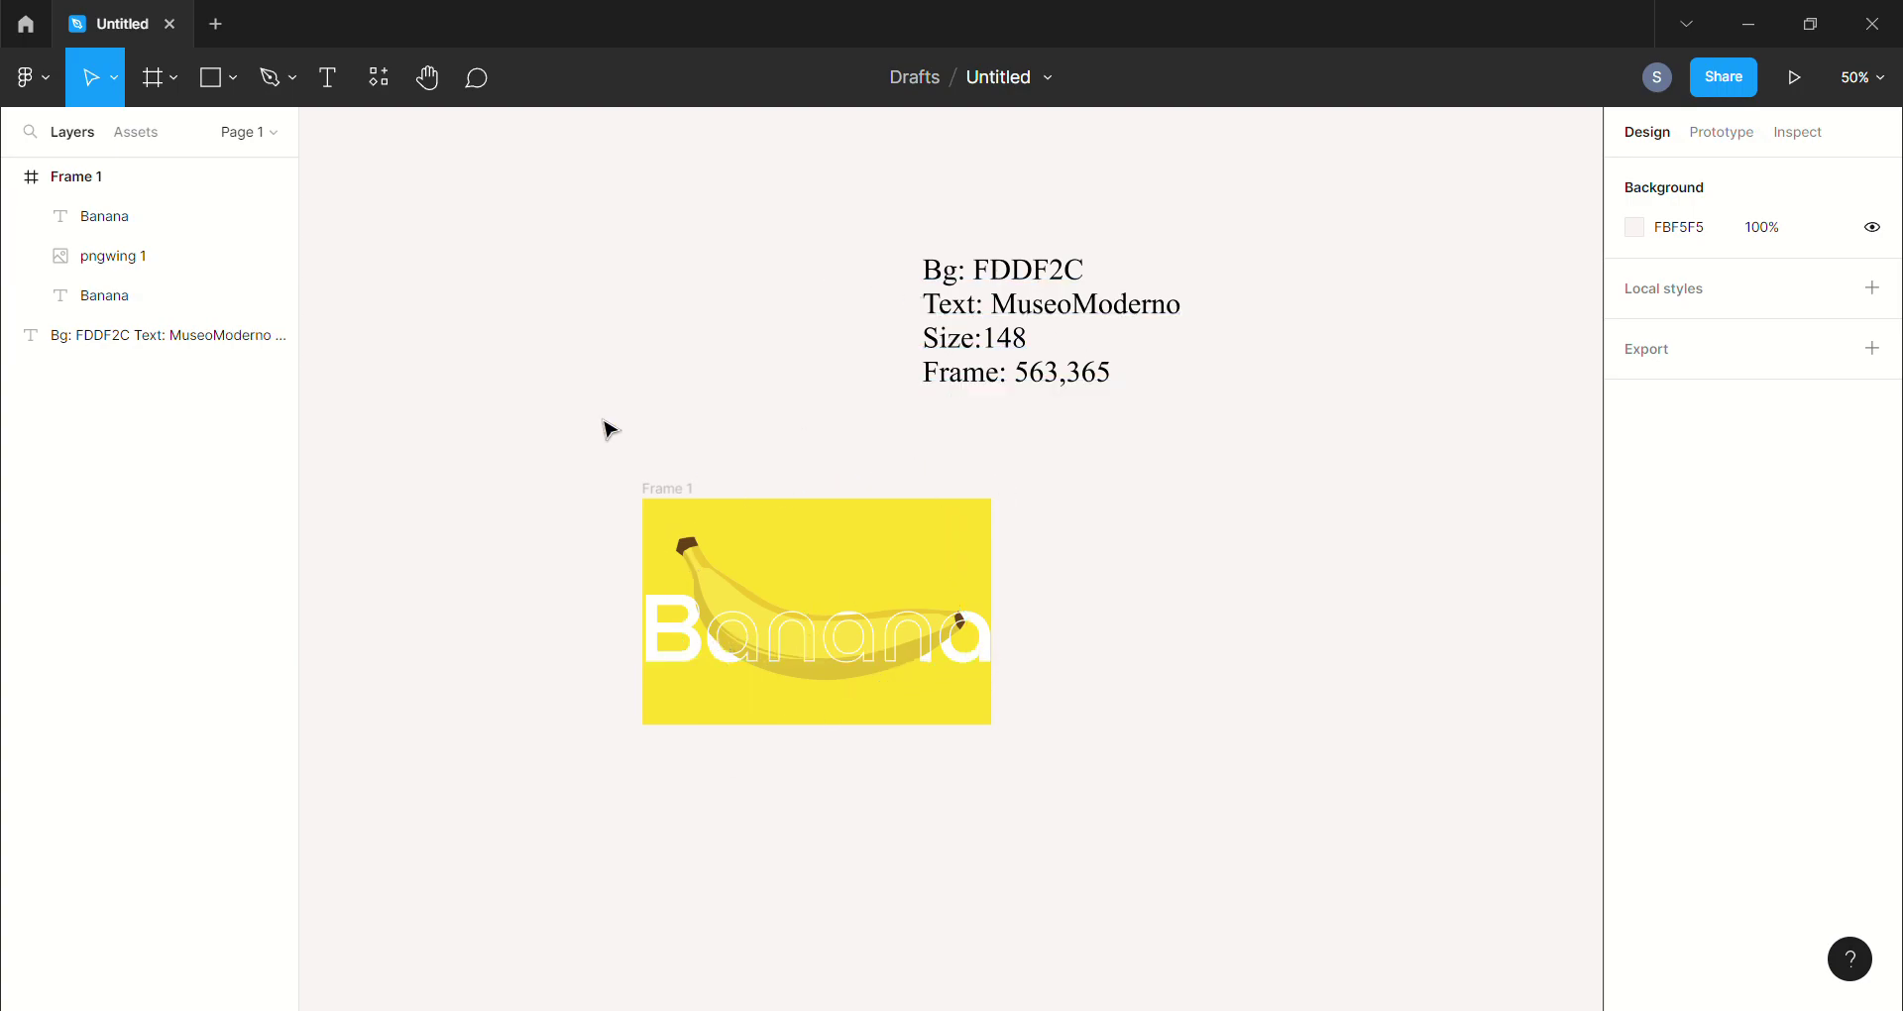
# Marquee-select the banana frame's texts and image to check the layering, then deselect
pyautogui.moveTo(581, 211)
pyautogui.mouseDown()
pyautogui.moveTo(967, 694)
pyautogui.moveTo(1189, 858)
pyautogui.mouseUp()
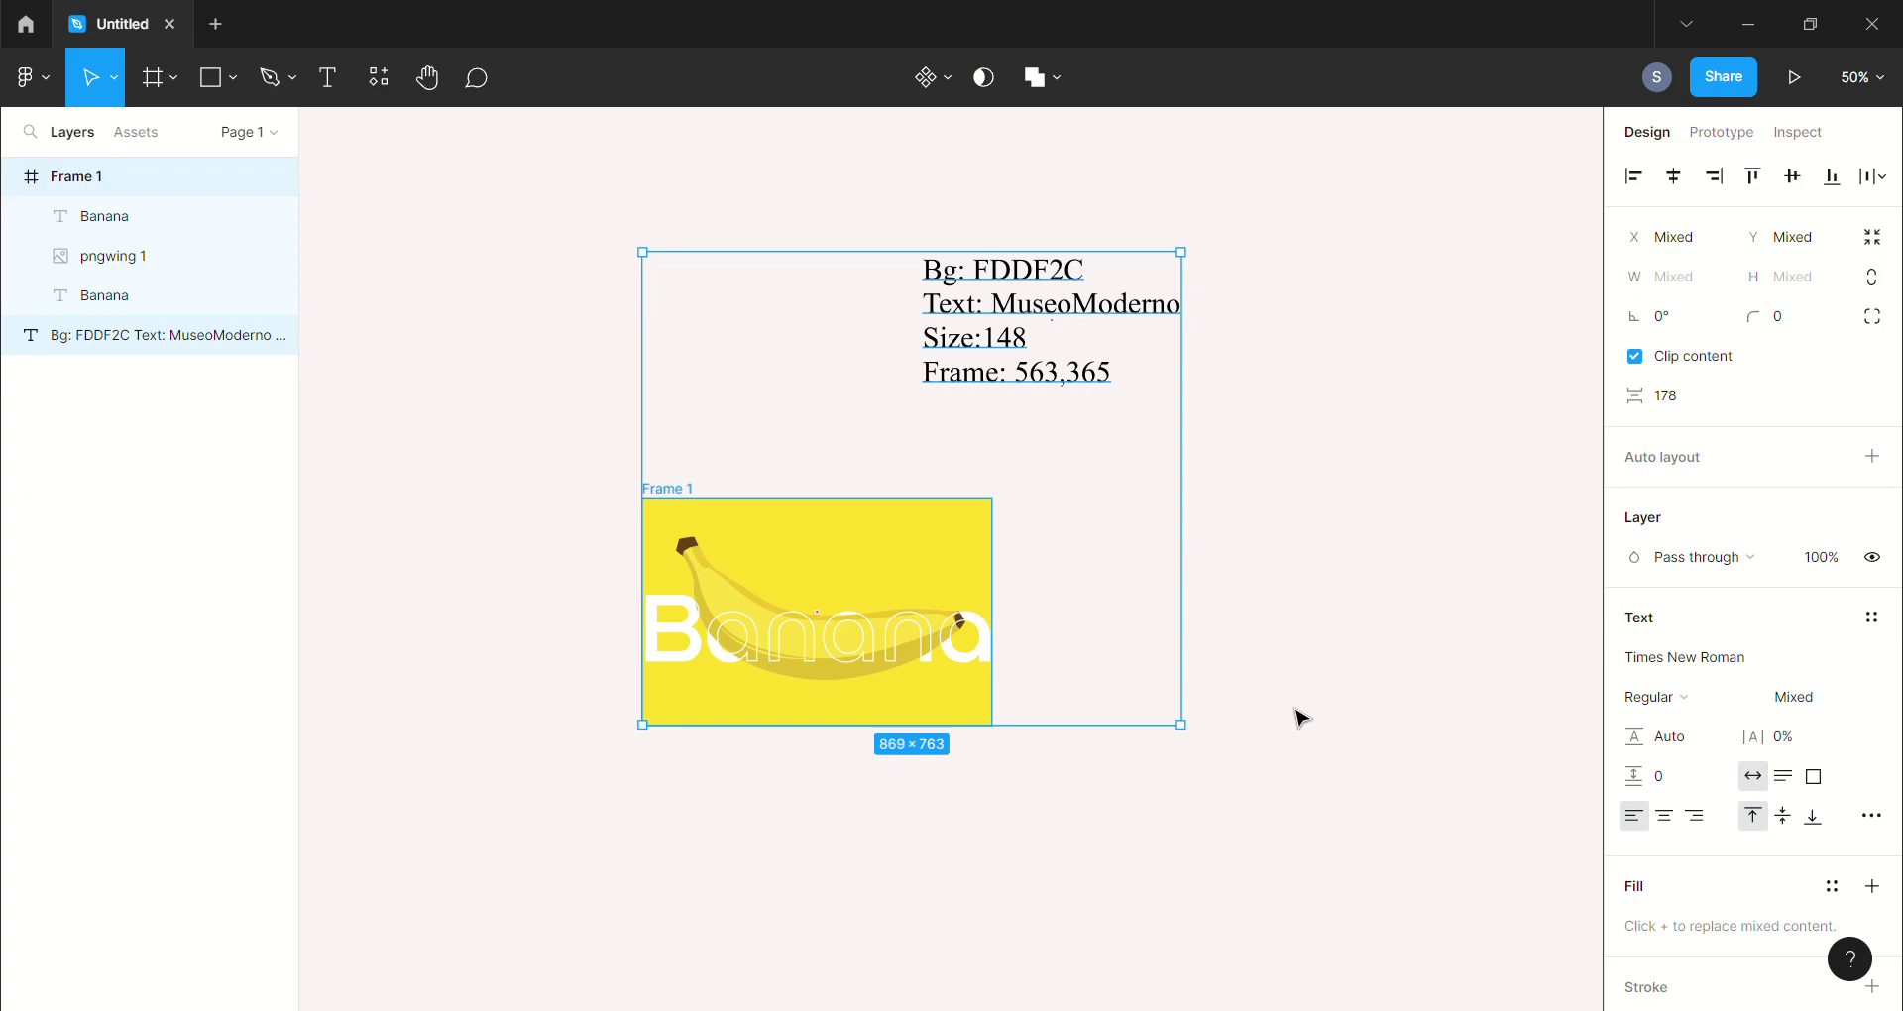
pyautogui.click(1299, 716)
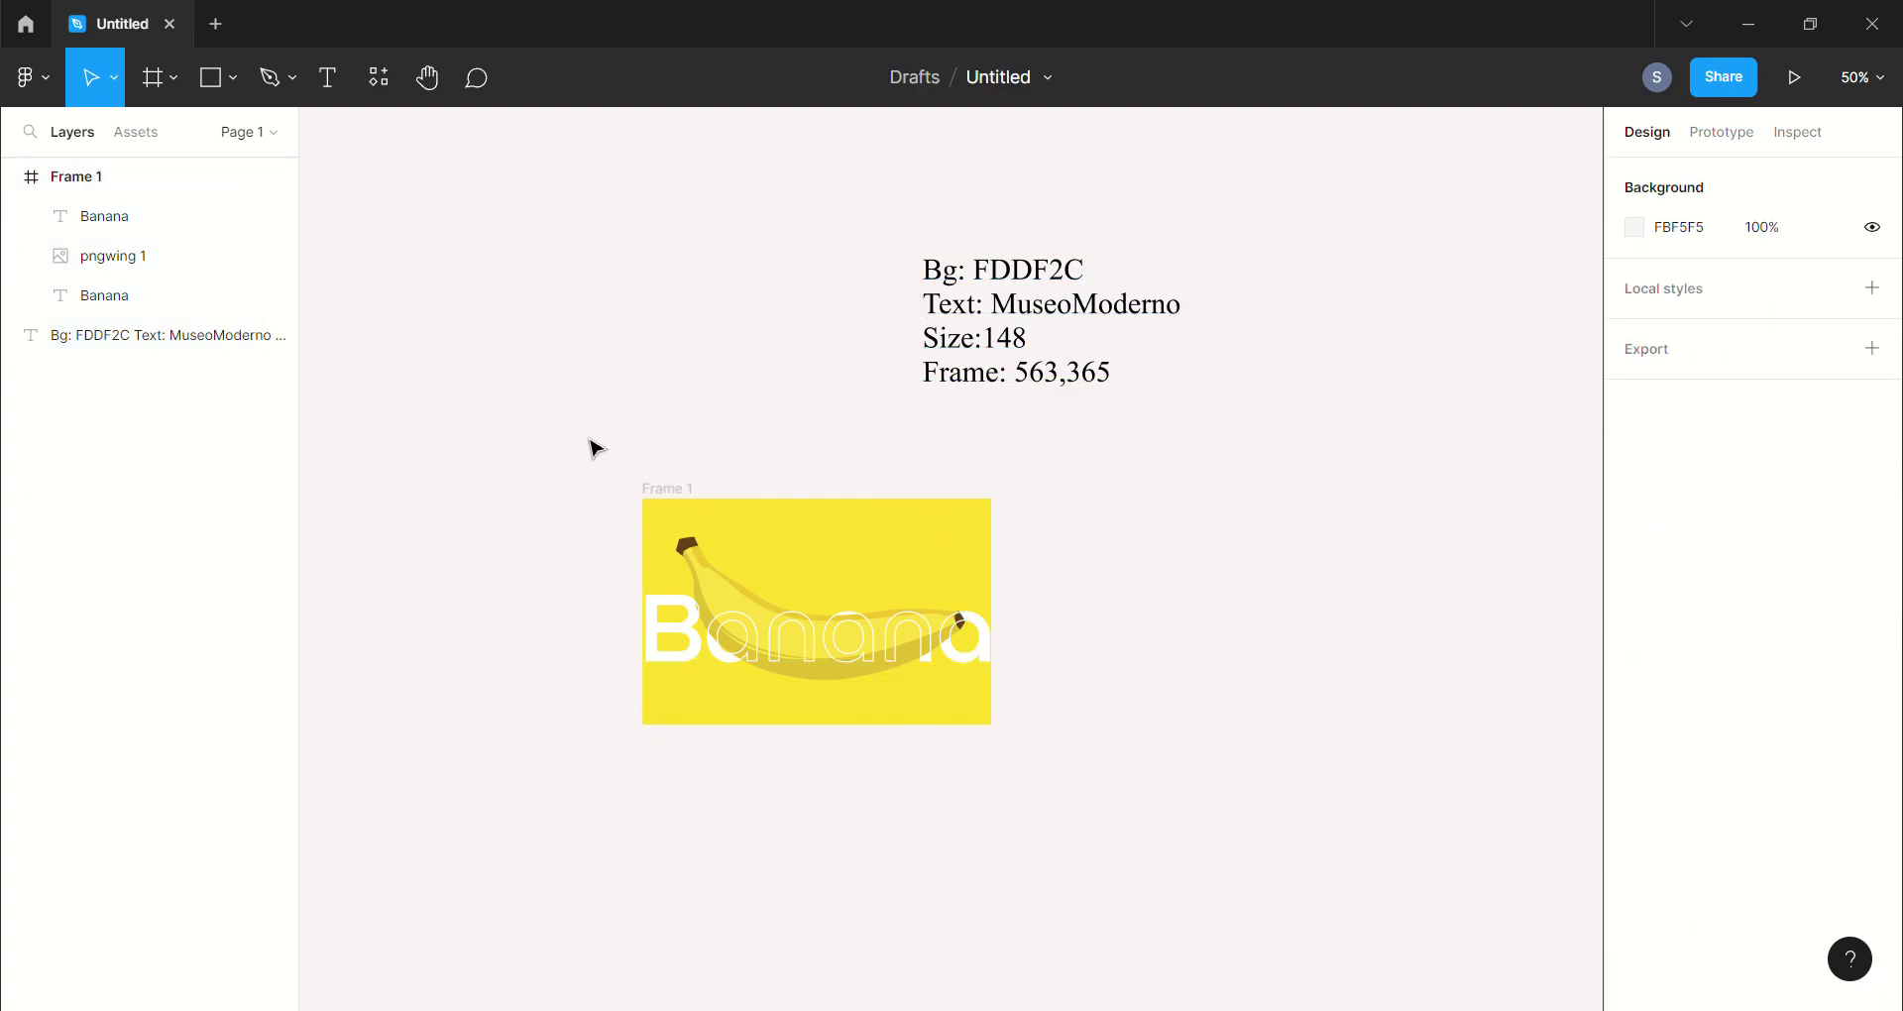
pyautogui.moveTo(584, 436); pyautogui.dragTo(968, 778)
pyautogui.click(1110, 476)
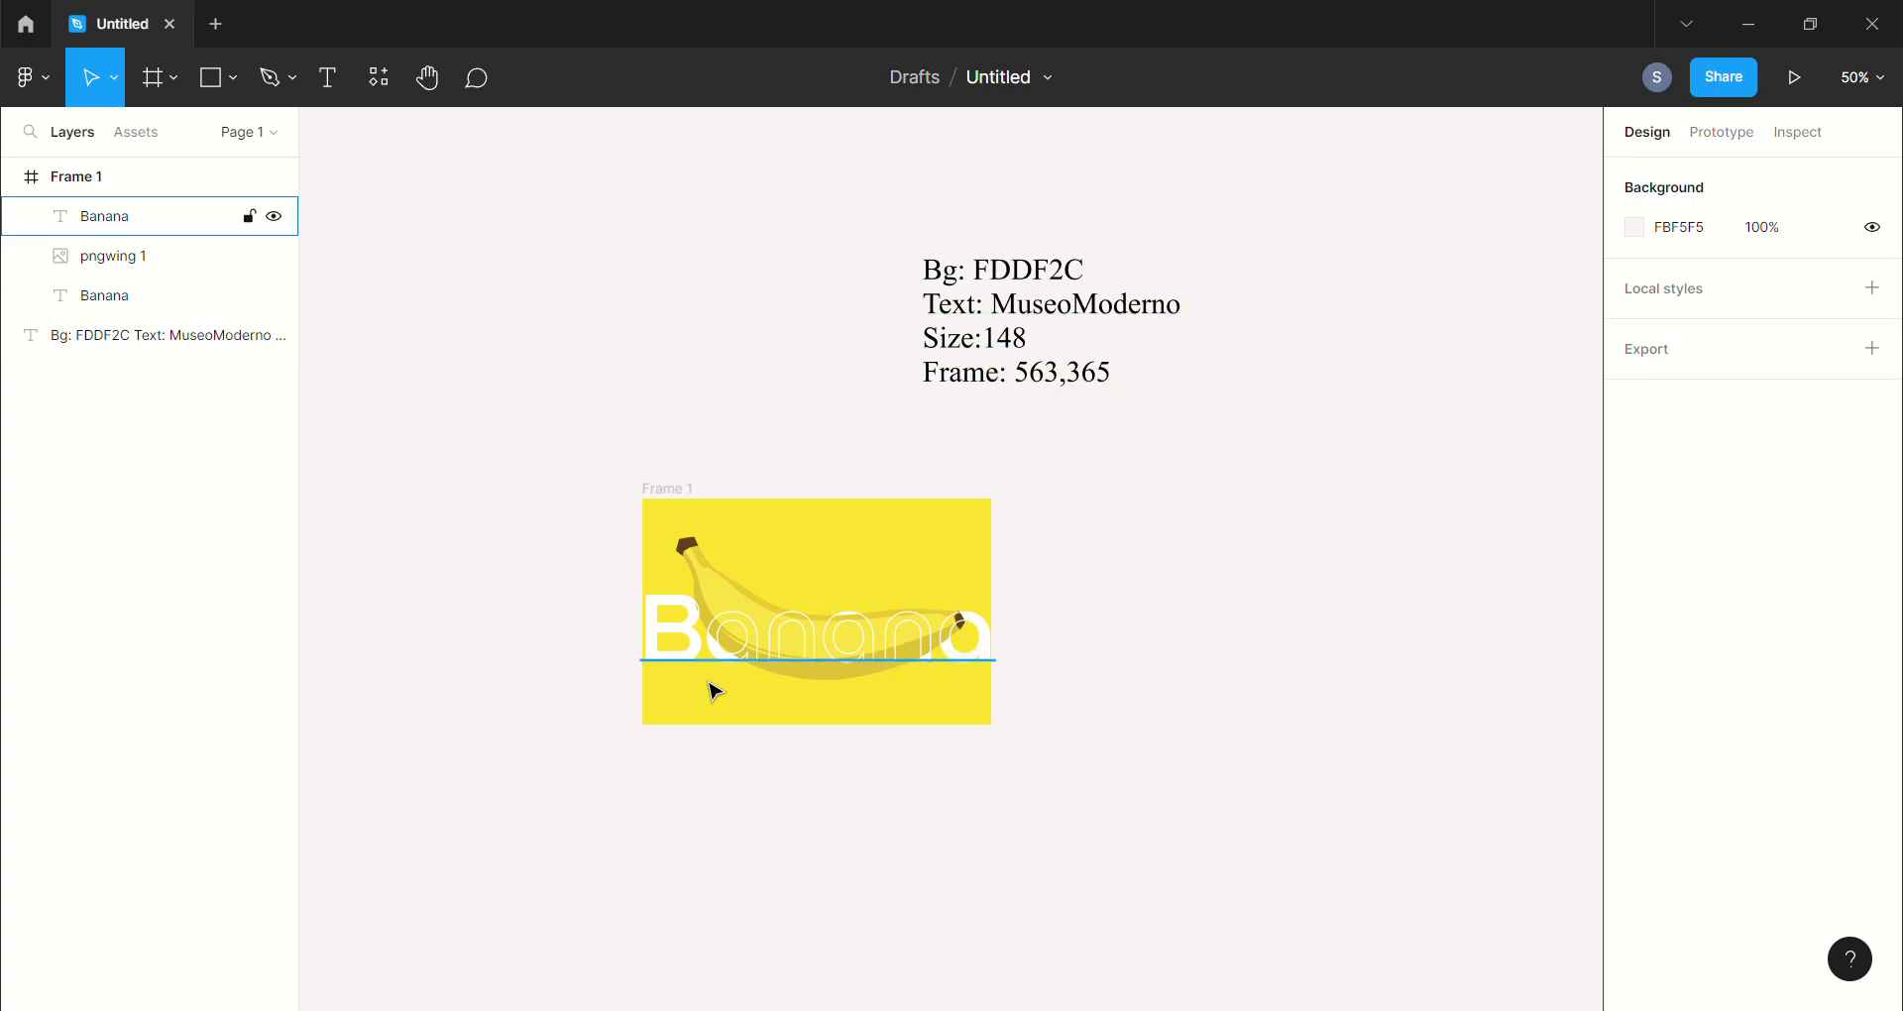
pyautogui.moveTo(534, 615); pyautogui.dragTo(1002, 682)
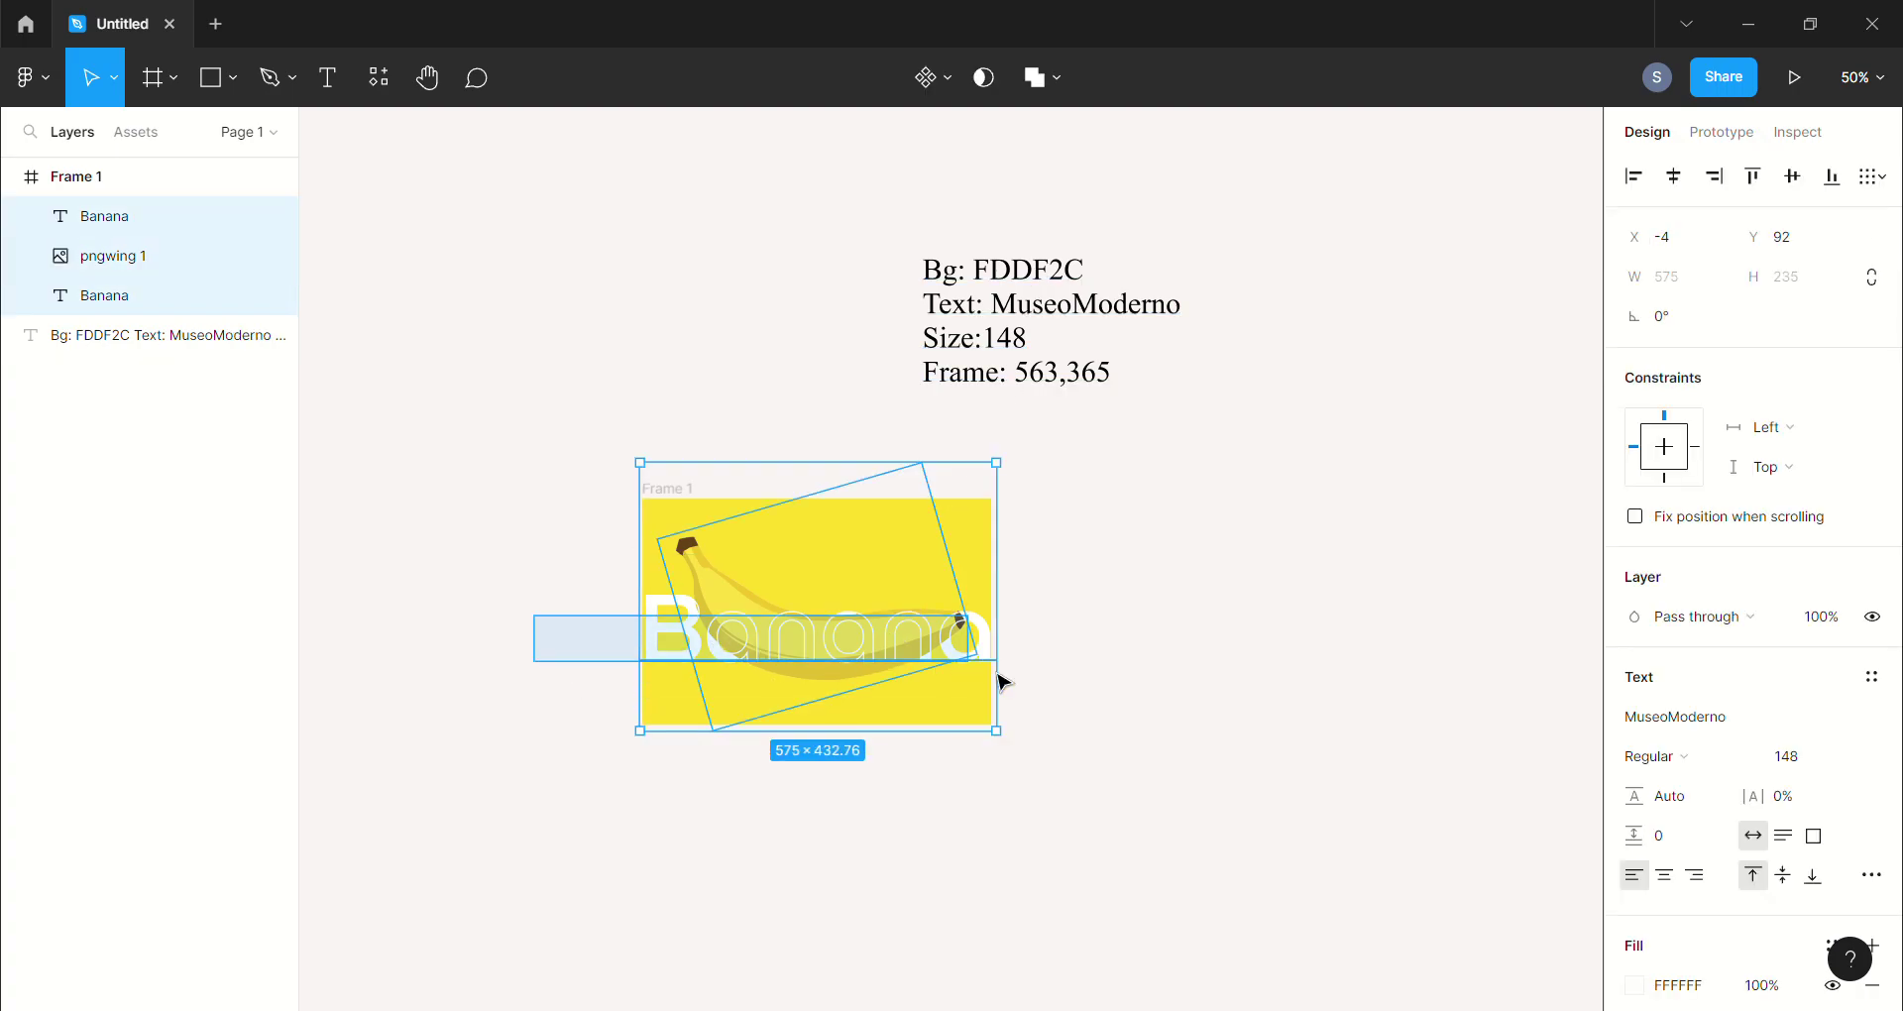
pyautogui.click(1283, 753)
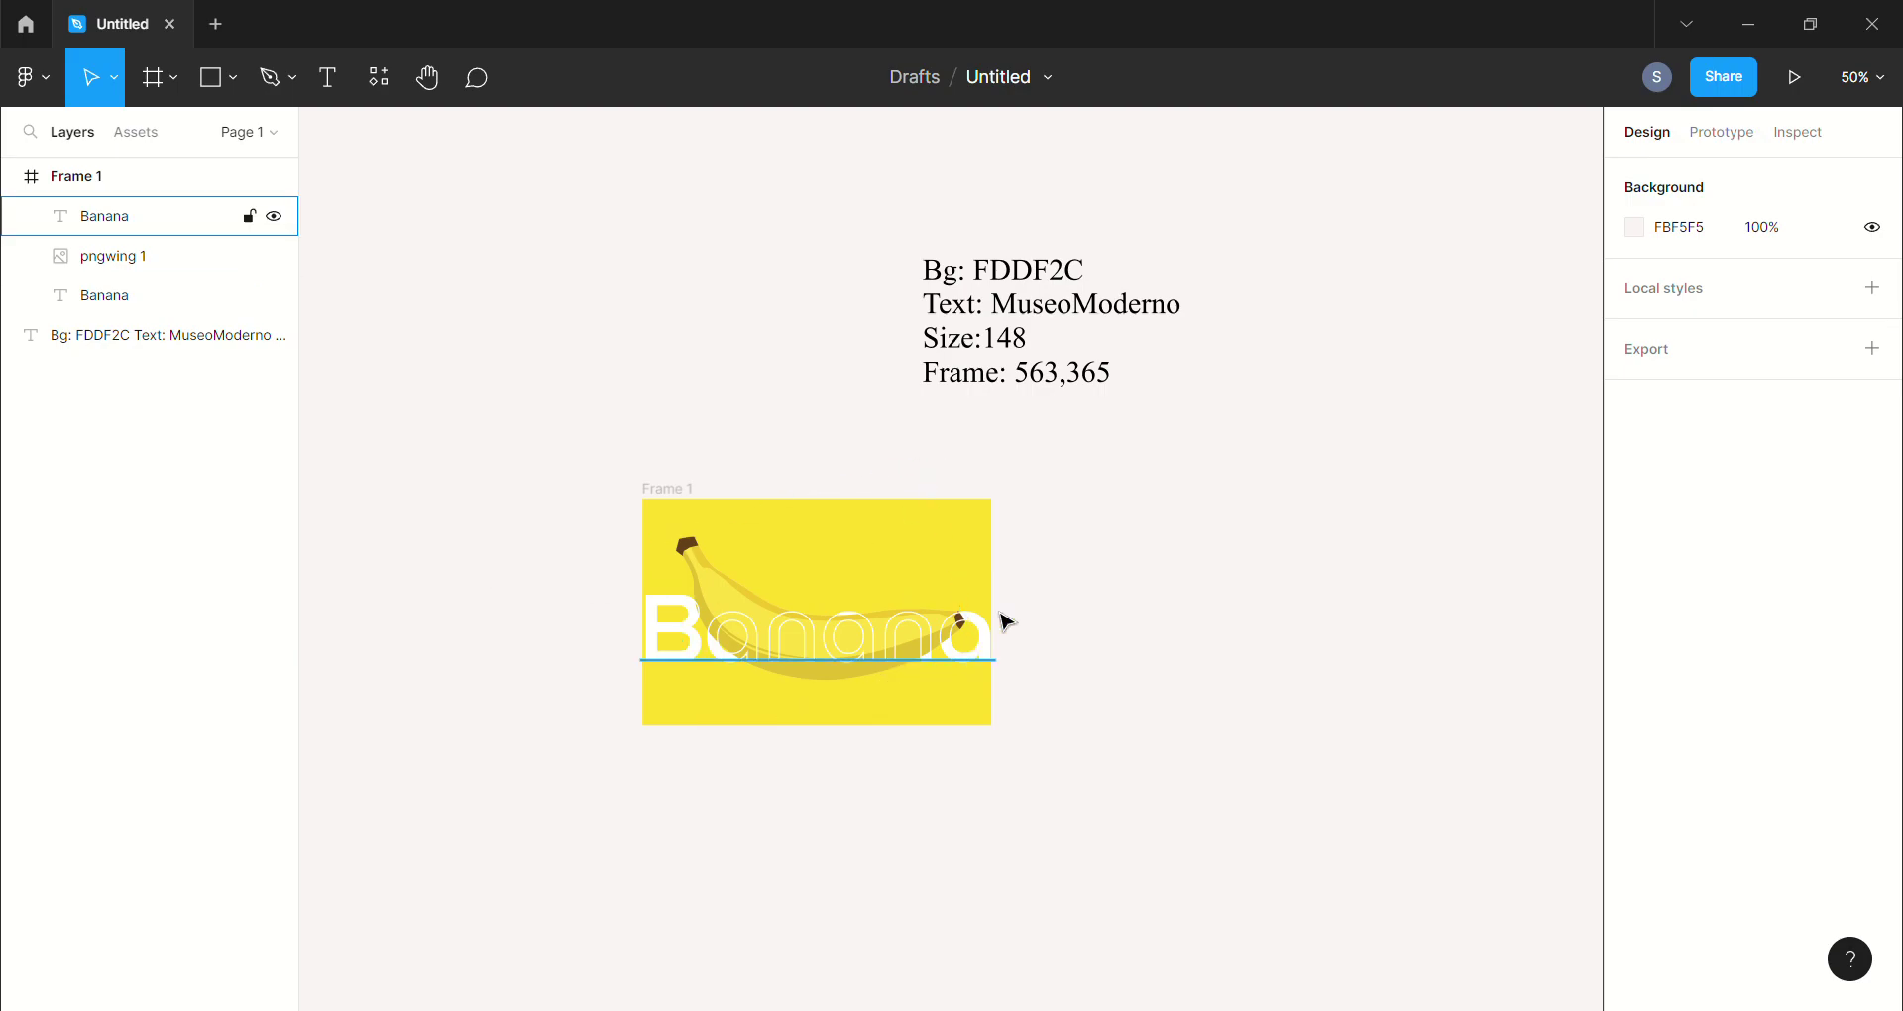
pyautogui.scroll(-1, 1003, 620)
pyautogui.scroll(-4, 1032, 706)
# Draw a blank white Frame 2 of 1402×848 below the yellow Banana Frame 1
pyautogui.click(154, 77)
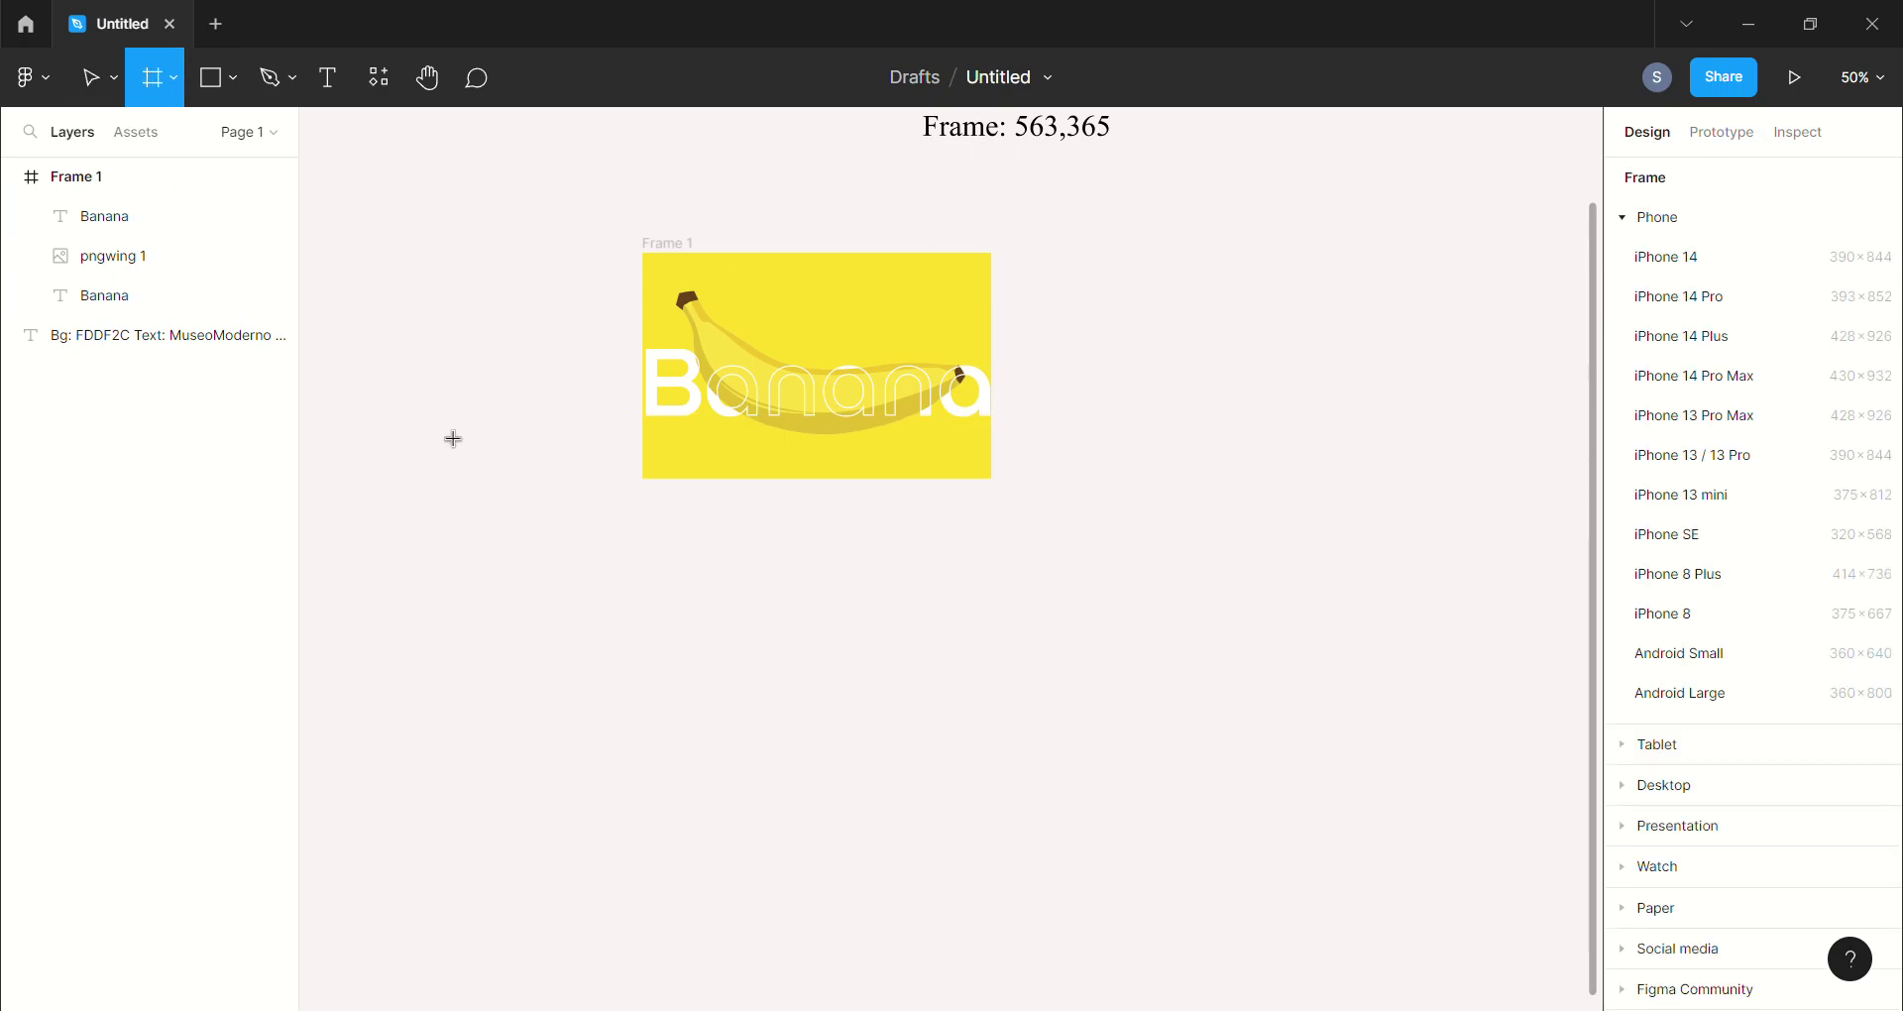
pyautogui.moveTo(512, 534); pyautogui.dragTo(1216, 928)
pyautogui.moveTo(1313, 979); pyautogui.dragTo(1382, 1003)
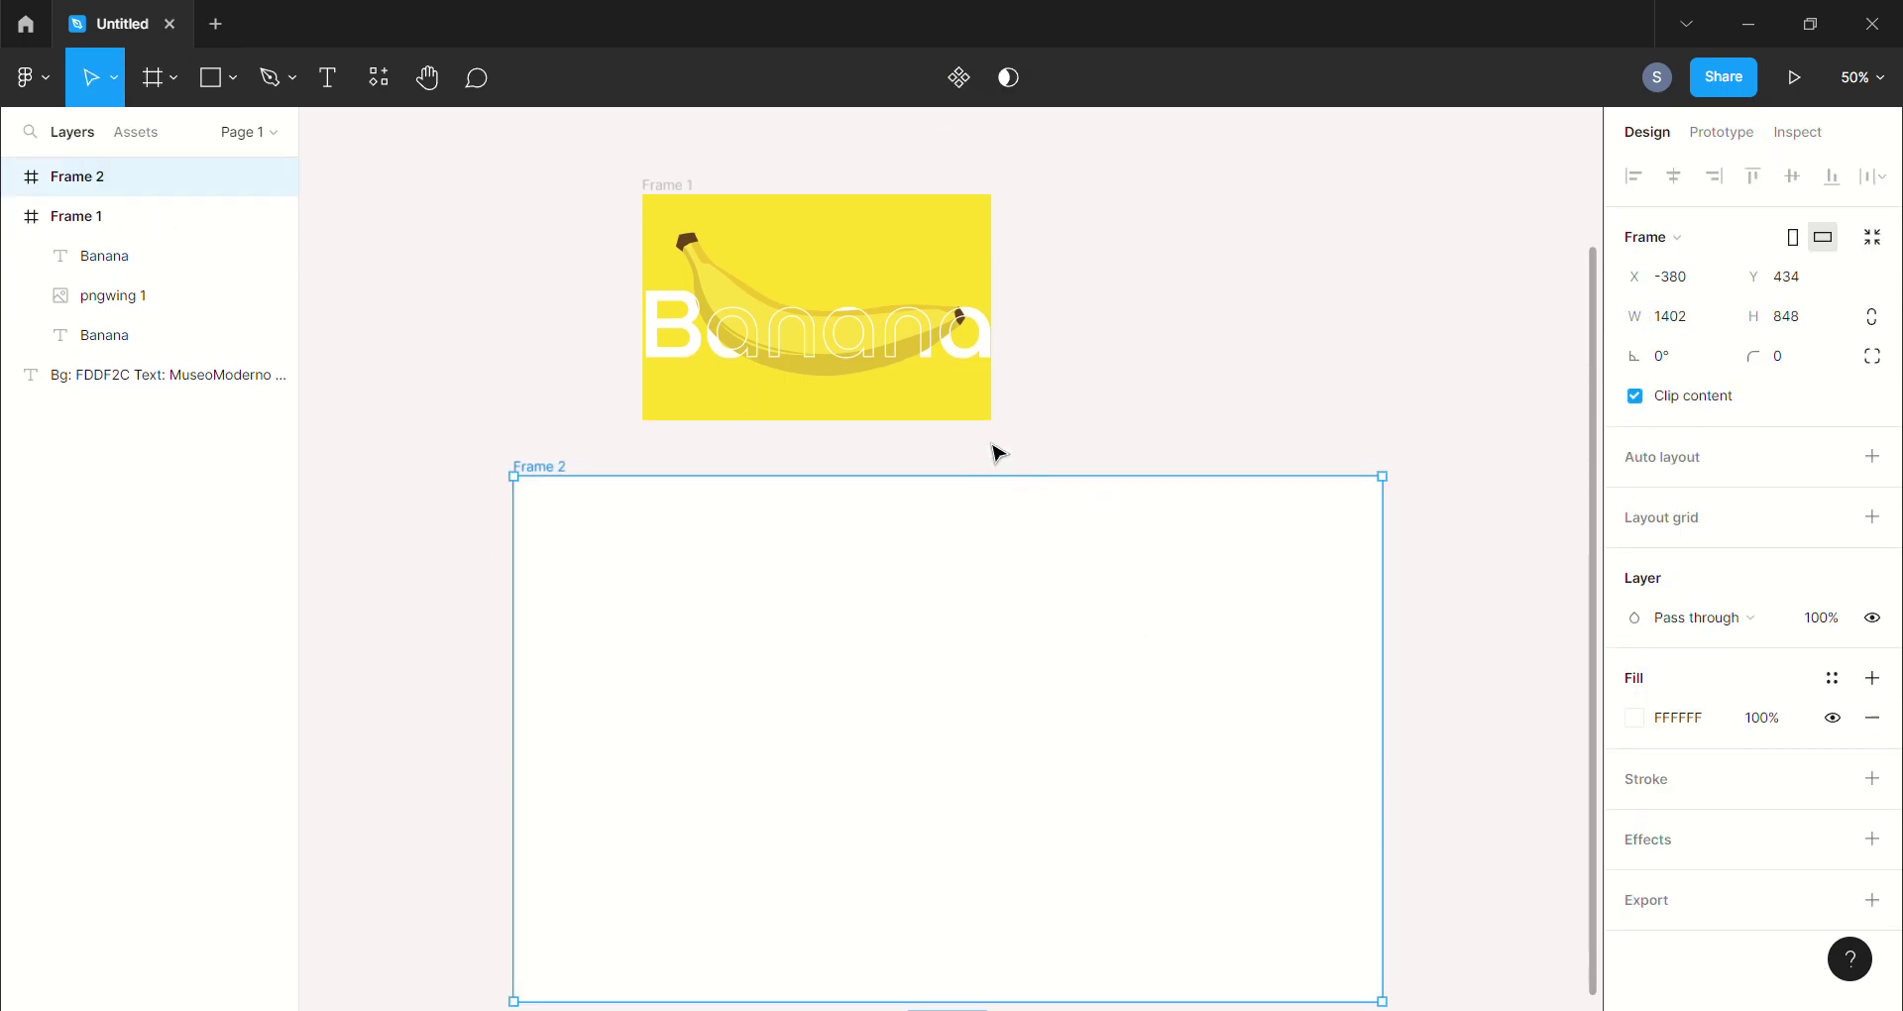
pyautogui.moveTo(860, 720)
pyautogui.scroll(1, 860, 717)
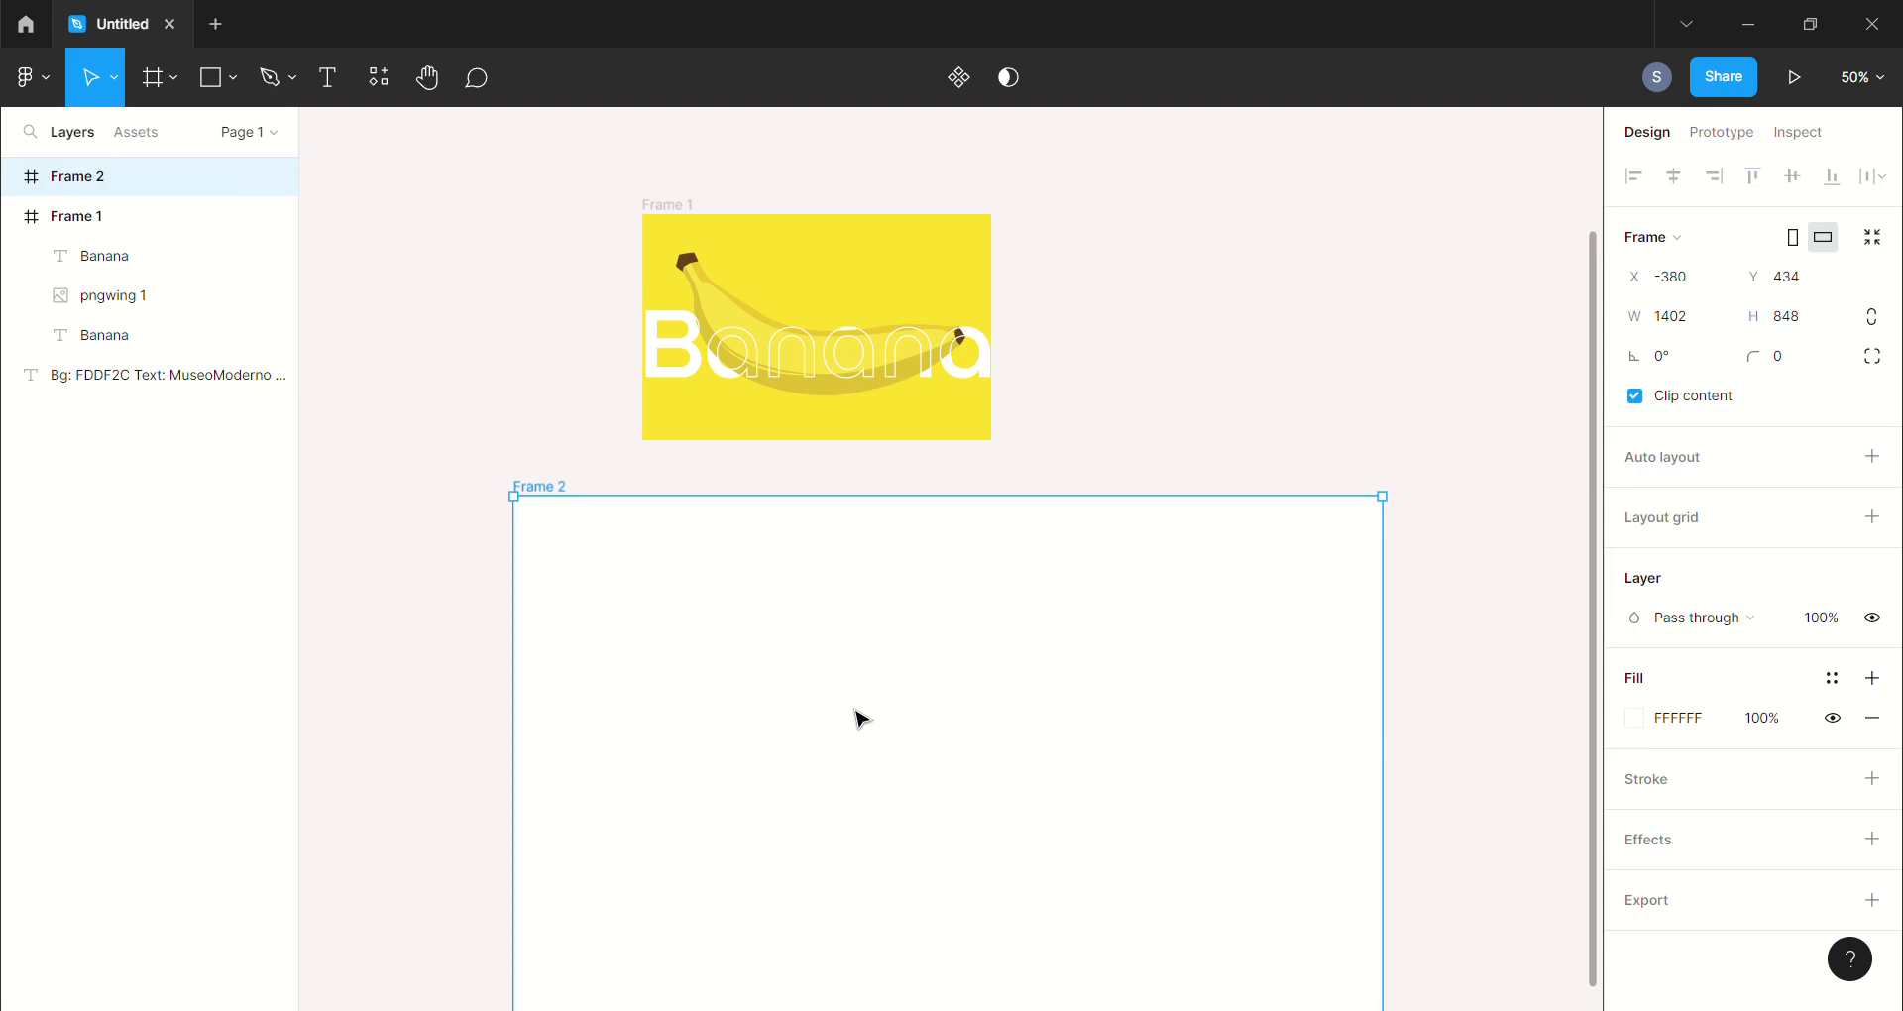